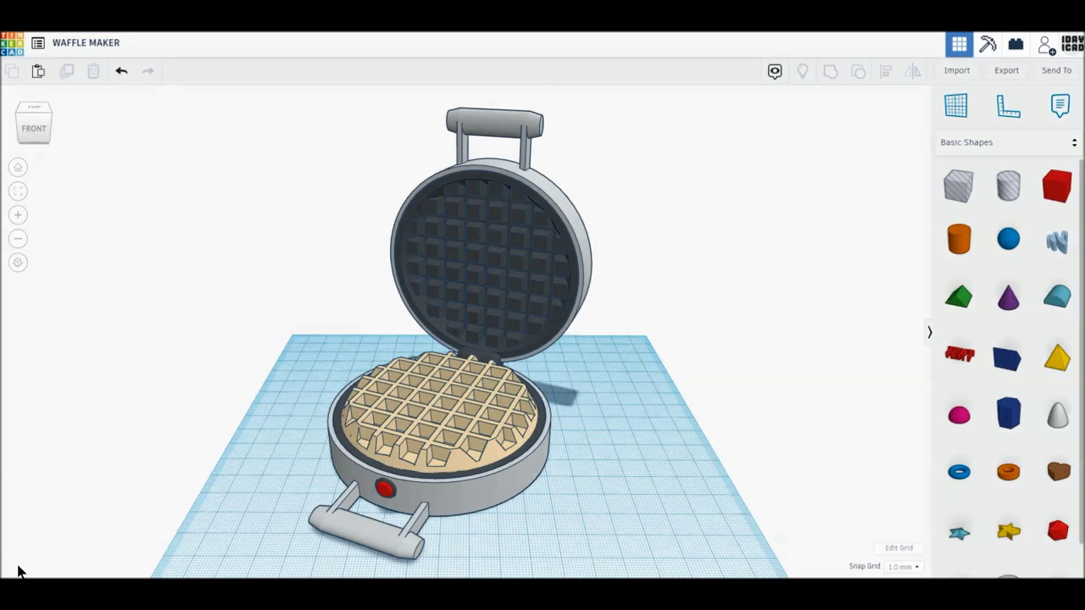
- Orbit and zoom around the finished waffle maker to inspect its sides and back
{"action": "right_click_drag", "start_coordinate": [32, 571], "coordinate": [329, 568]}
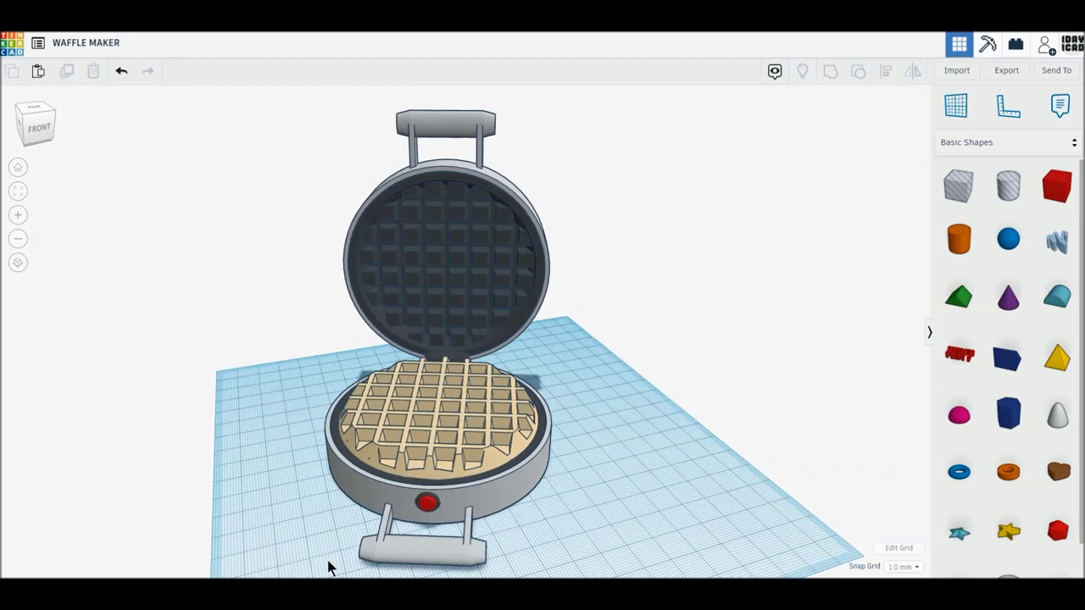
{"action": "scroll", "coordinate": [325, 560], "scroll_direction": "down", "scroll_amount": 3}
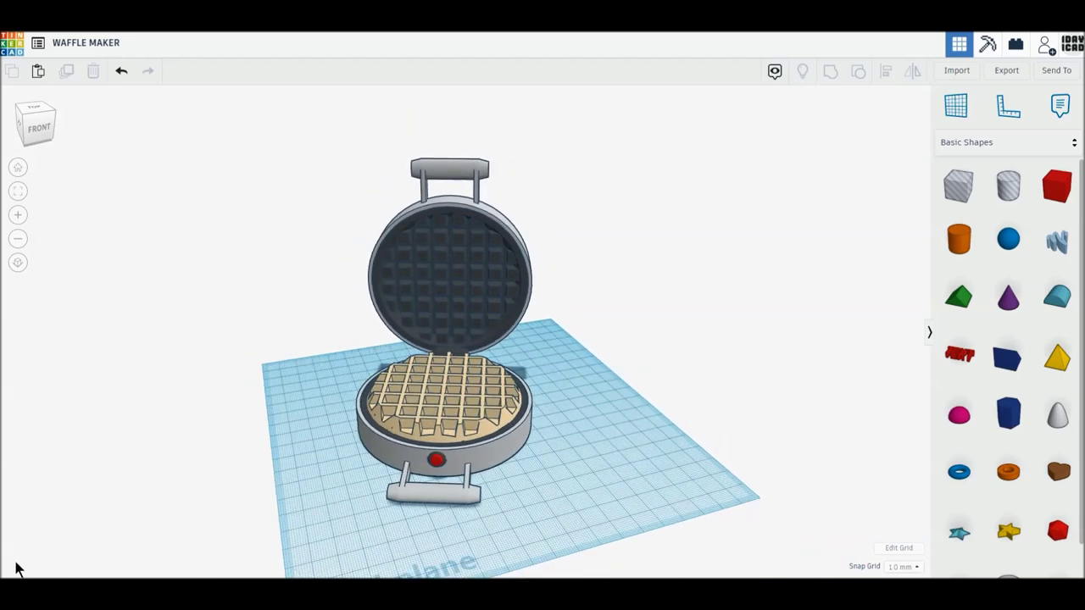
{"action": "mouse_move", "coordinate": [47, 564]}
{"action": "right_mouse_down"}
{"action": "mouse_move", "coordinate": [476, 572]}
{"action": "mouse_move", "coordinate": [780, 557]}
{"action": "right_mouse_up"}
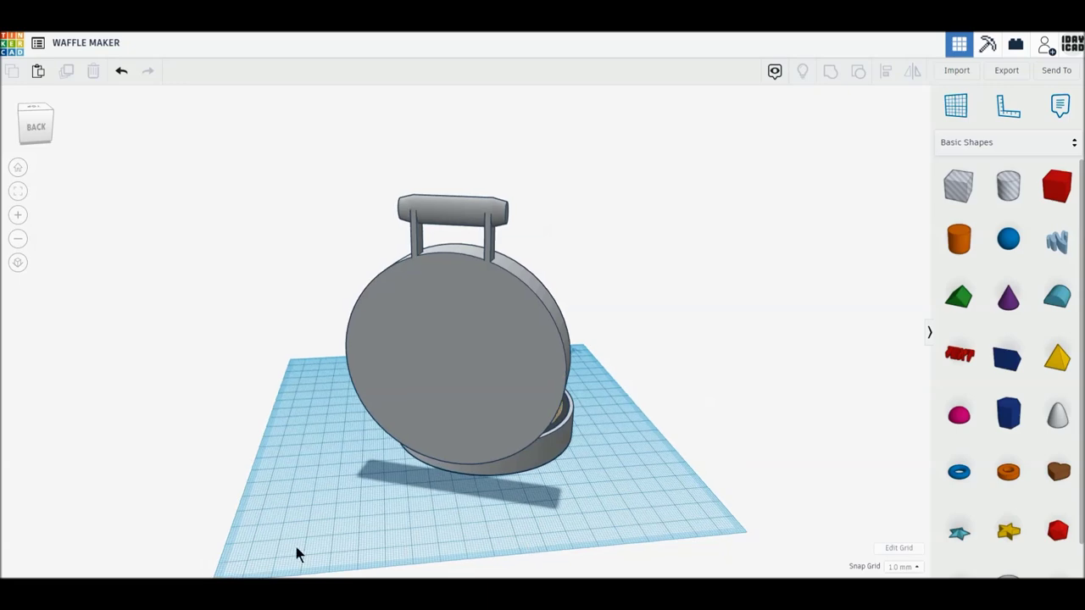
{"action": "mouse_move", "coordinate": [34, 566]}
{"action": "right_mouse_down"}
{"action": "mouse_move", "coordinate": [608, 552]}
{"action": "mouse_move", "coordinate": [594, 567]}
{"action": "right_mouse_up"}
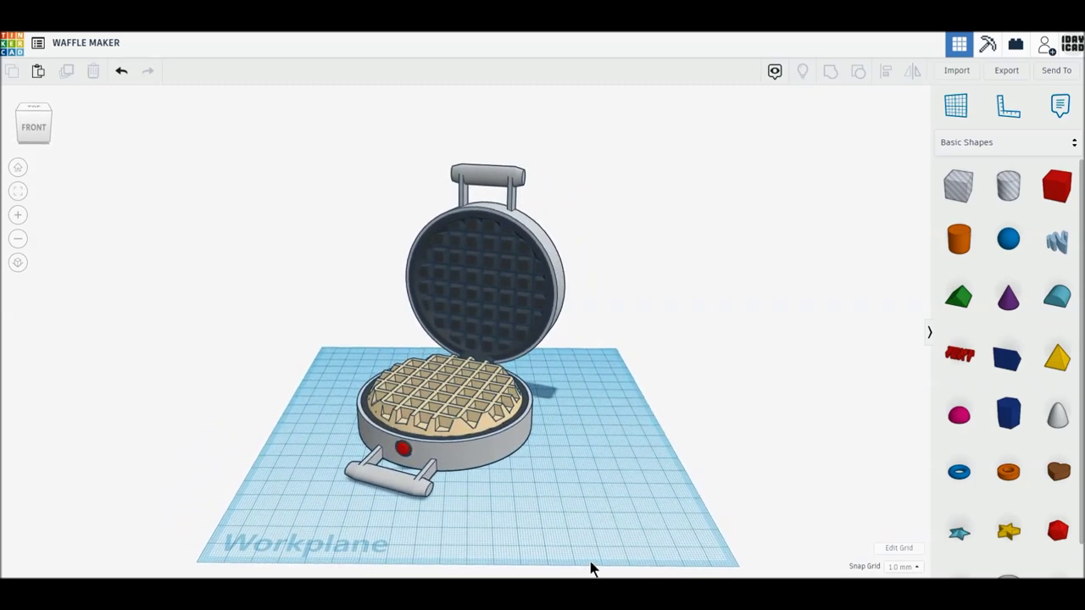
{"action": "scroll", "coordinate": [471, 551], "scroll_direction": "up", "scroll_amount": 2}
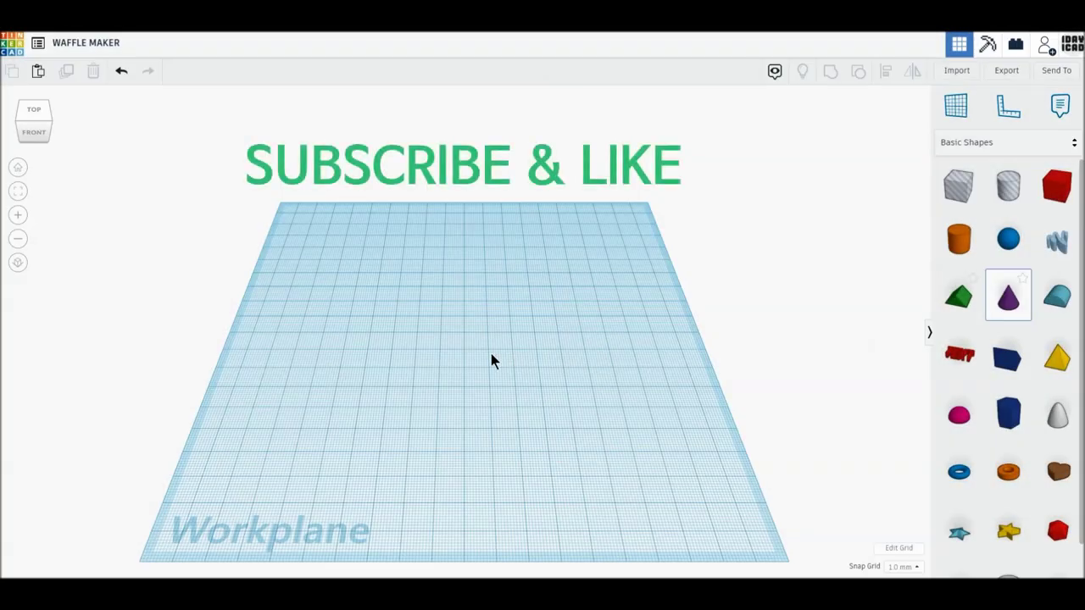
- Place an 80 × 80 mm cone with 64 sides and top radius 9 on the workplane
{"action": "left_click", "coordinate": [444, 353]}
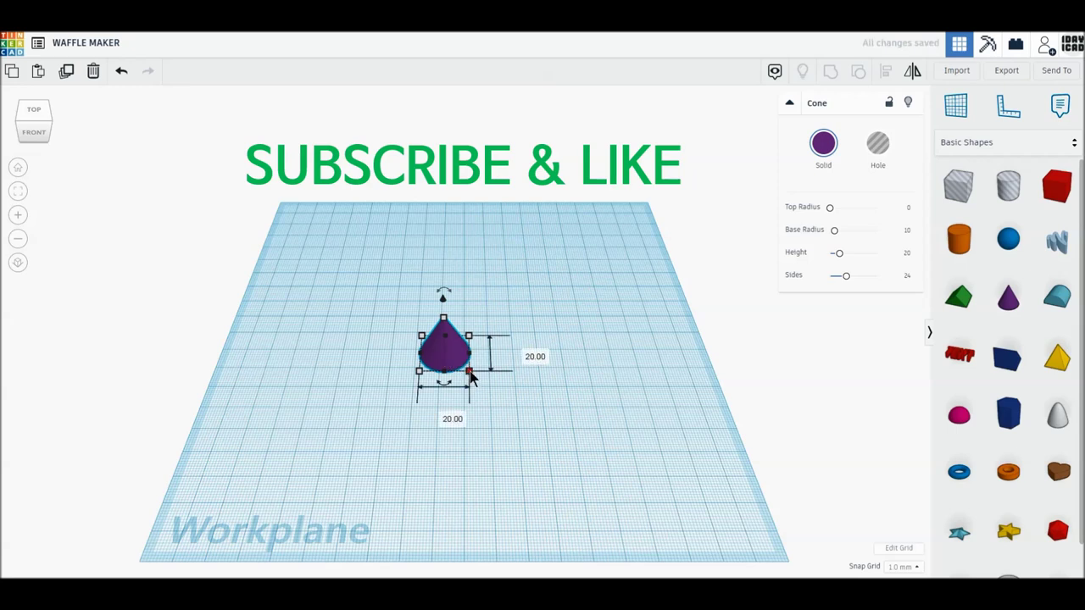
{"action": "left_click", "coordinate": [448, 413]}
{"action": "type", "text": "8"}
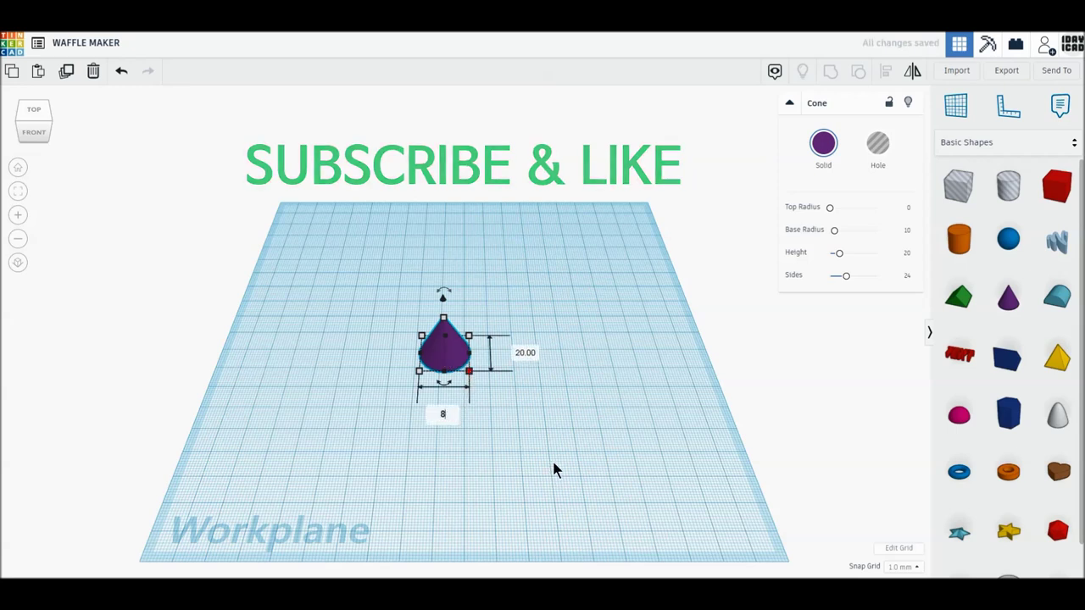
{"action": "type", "text": "0"}
{"action": "key", "text": "Return"}
{"action": "key", "text": "Tab"}
{"action": "type", "text": "80"}
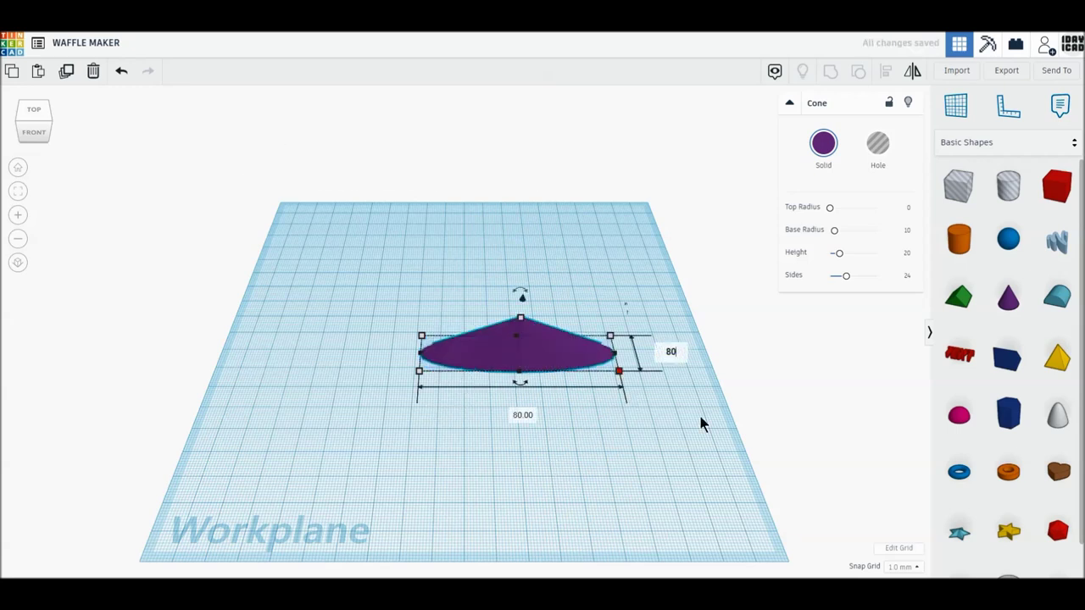
{"action": "key", "text": "Return"}
{"action": "left_click_drag", "start_coordinate": [846, 278], "coordinate": [908, 272]}
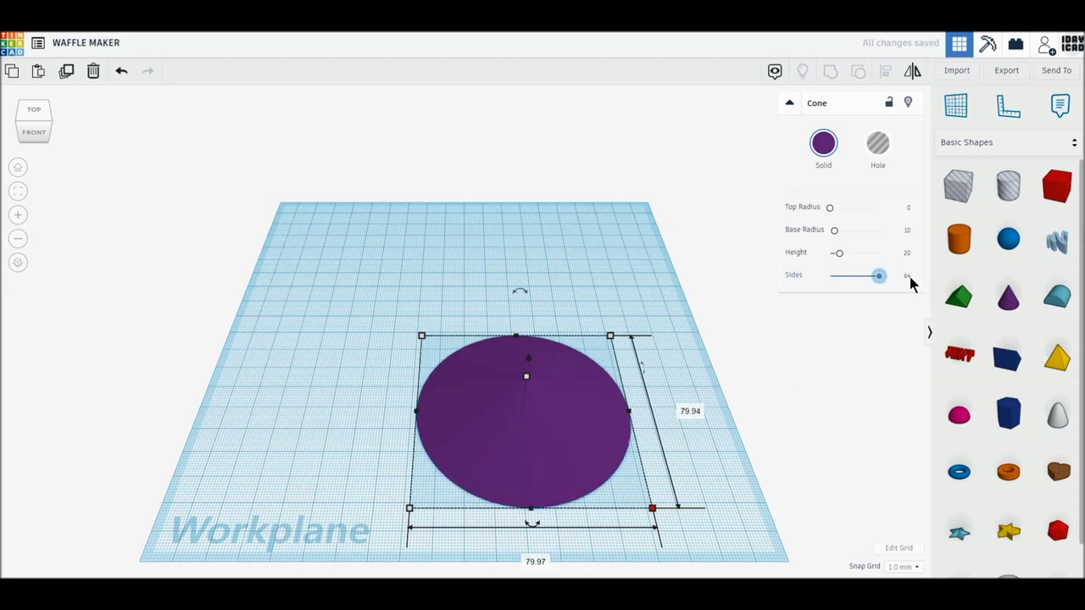
{"action": "left_click", "coordinate": [908, 206]}
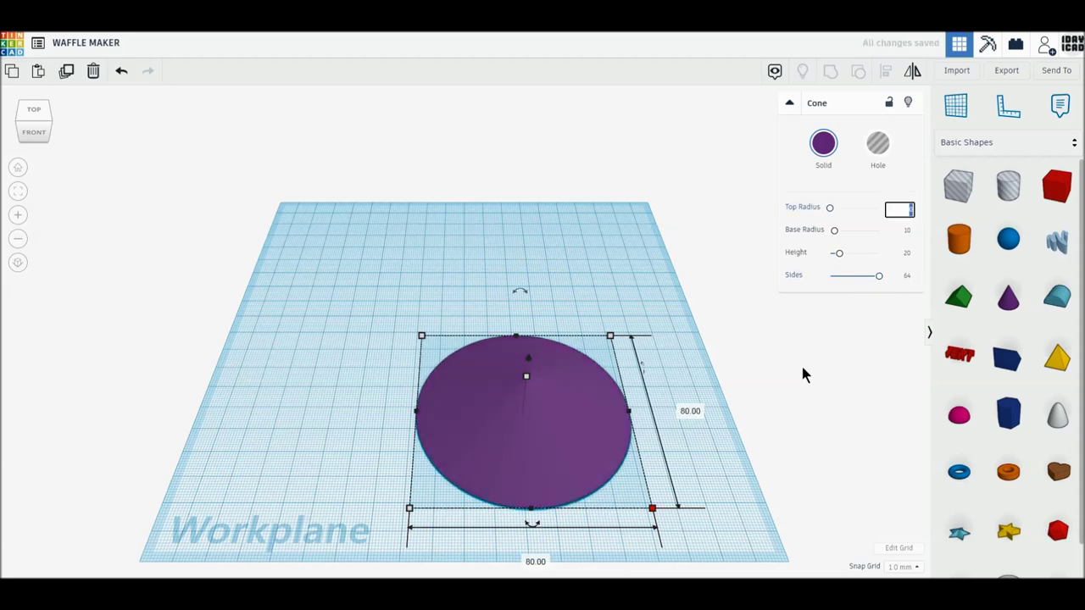
{"action": "type", "text": "9"}
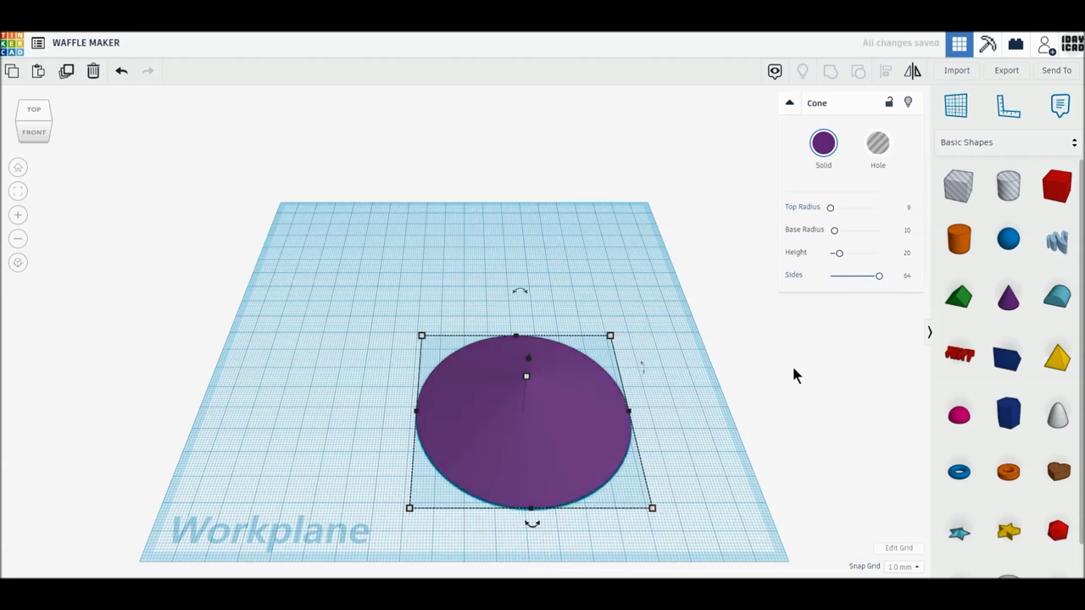
{"action": "key", "text": "Return"}
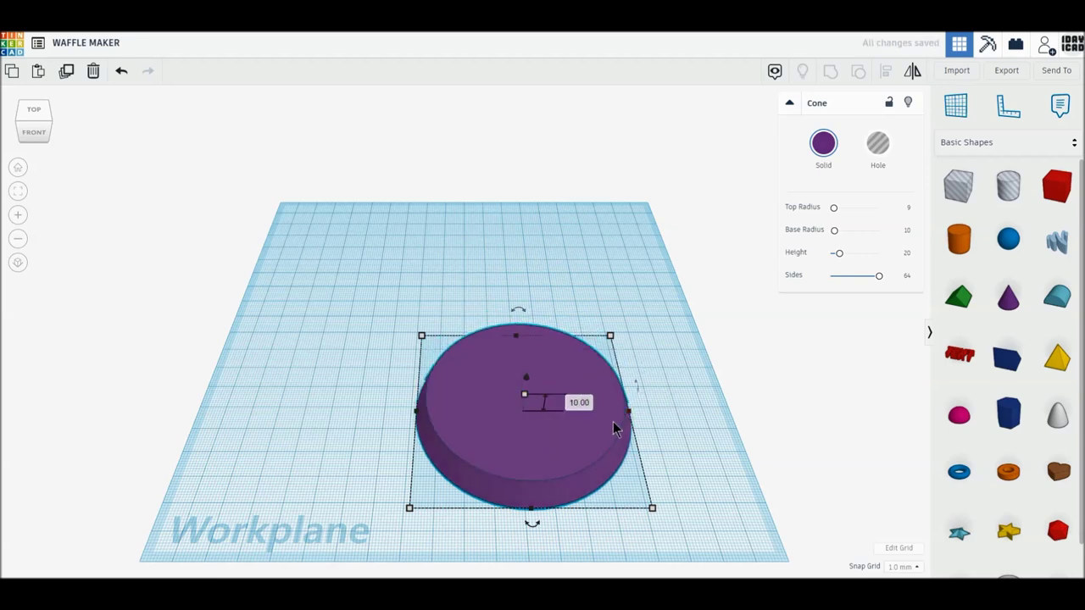
{"action": "left_click_drag", "start_coordinate": [587, 451], "coordinate": [515, 385]}
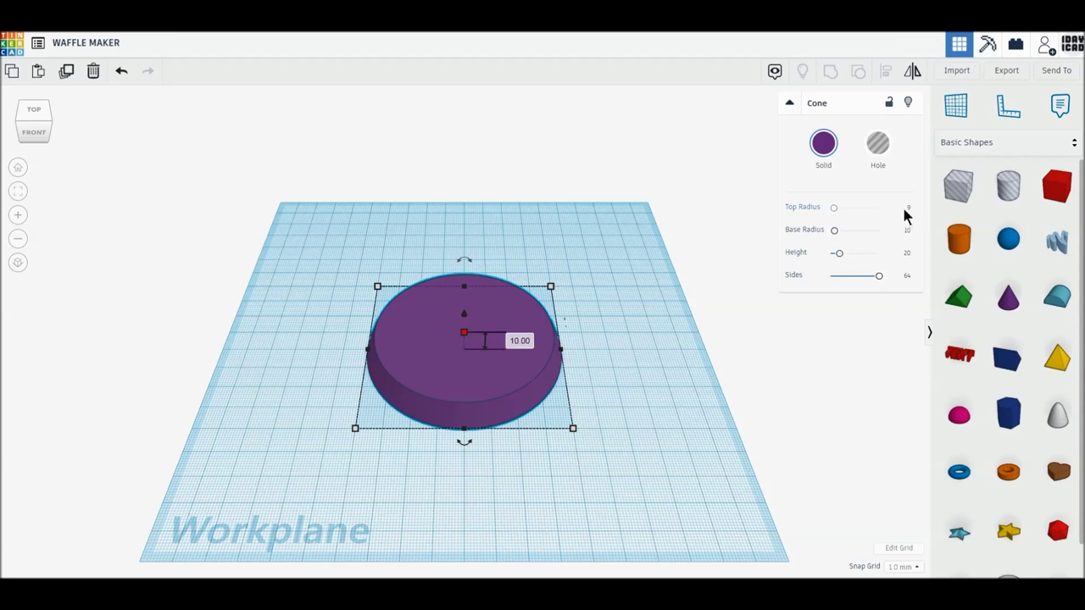
- Duplicate the disc, drop the copy to the workplane and mirror it upside down
{"action": "left_click", "coordinate": [64, 75]}
{"action": "left_click", "coordinate": [453, 309]}
{"action": "left_click_drag", "start_coordinate": [467, 317], "coordinate": [464, 301]}
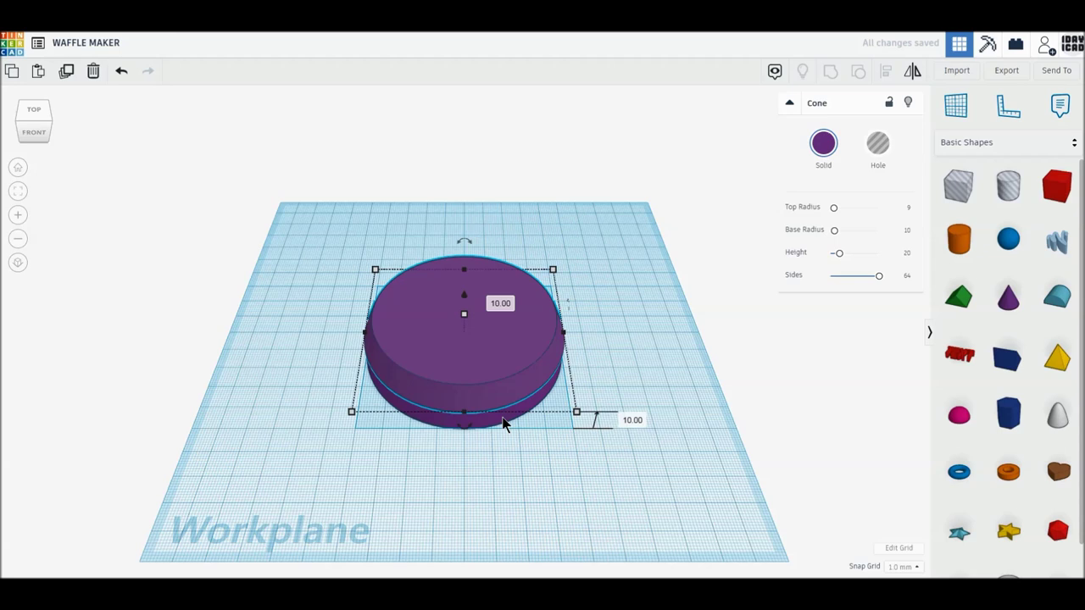
{"action": "key", "text": "d"}
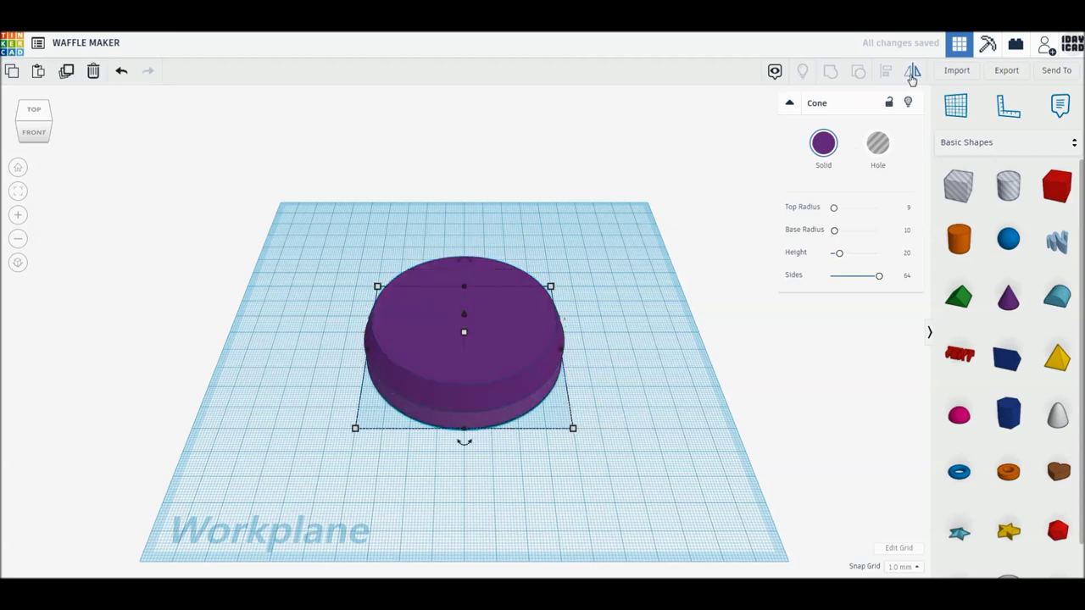
{"action": "left_click", "coordinate": [912, 74]}
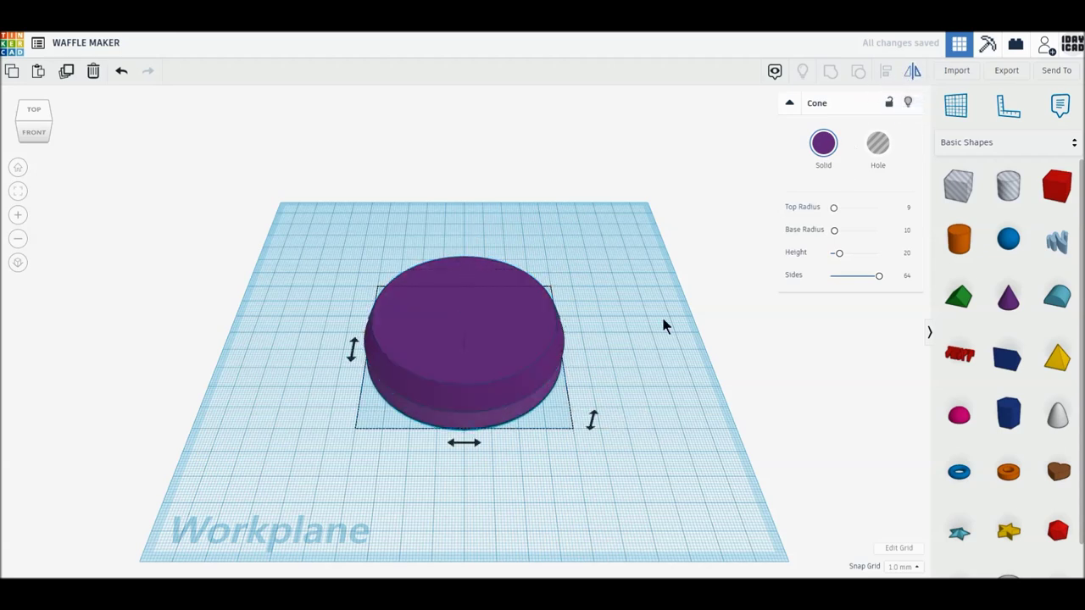
{"action": "left_click", "coordinate": [594, 416]}
{"action": "left_click", "coordinate": [617, 391]}
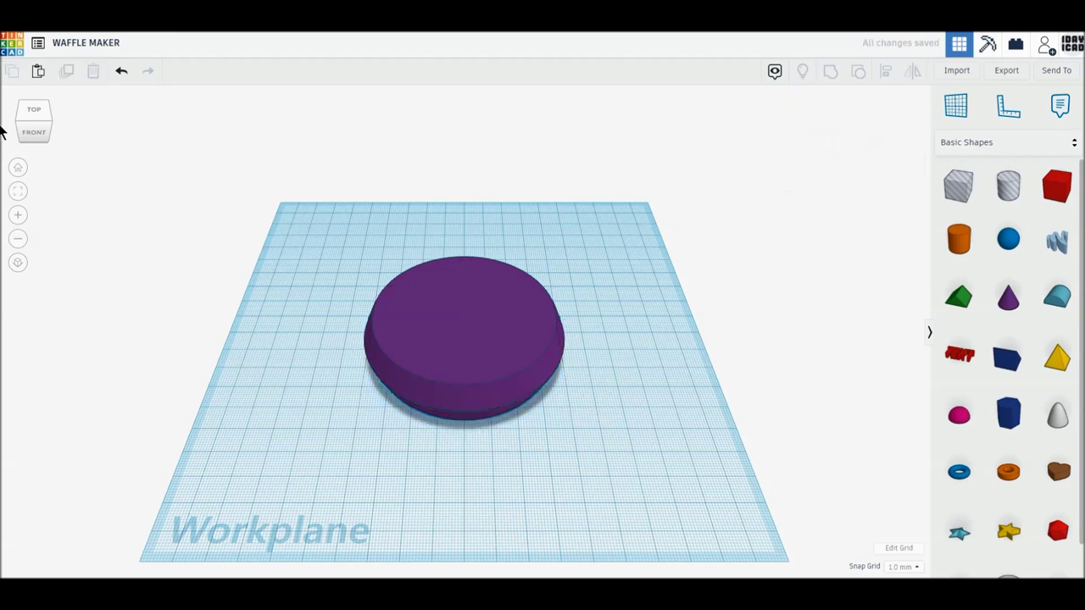
- Group the two discs into one plate and set its height to 14 mm
{"action": "left_click", "coordinate": [34, 134]}
{"action": "left_click_drag", "start_coordinate": [317, 204], "coordinate": [537, 375]}
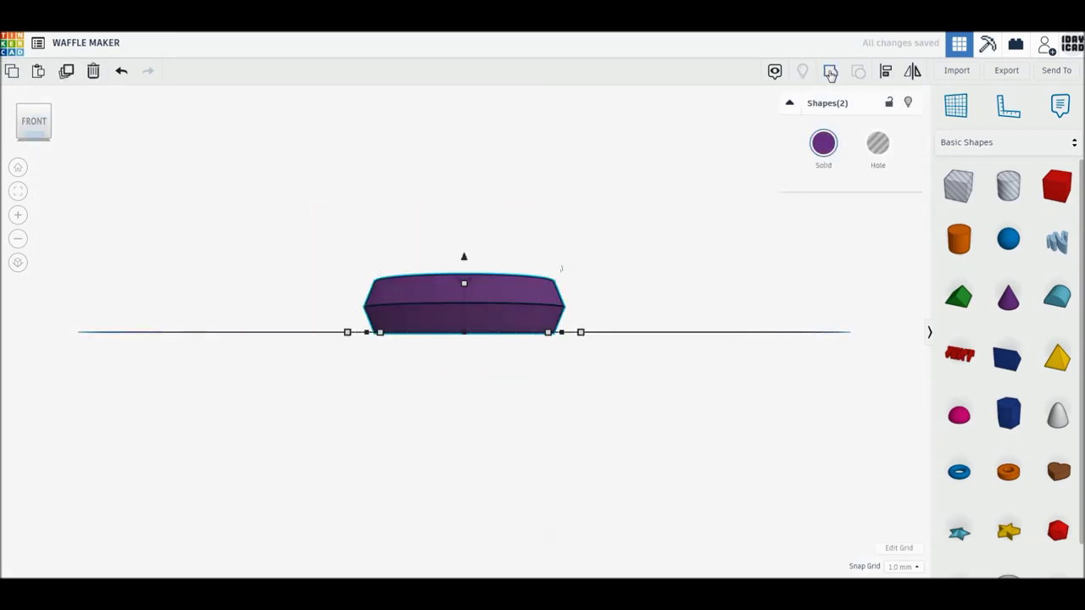
{"action": "left_click", "coordinate": [826, 75]}
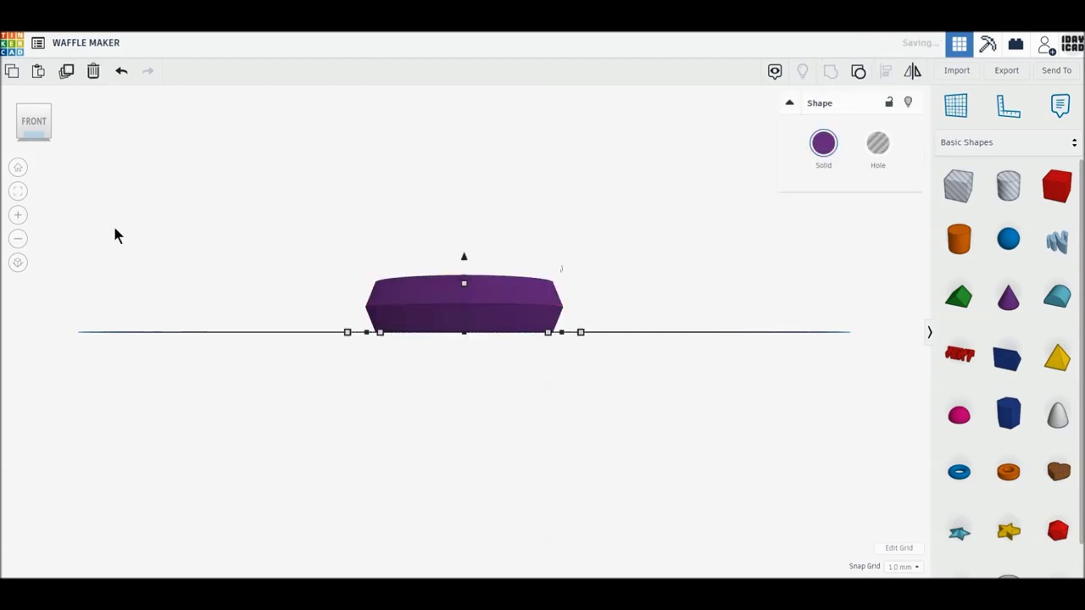
{"action": "left_click", "coordinate": [19, 264]}
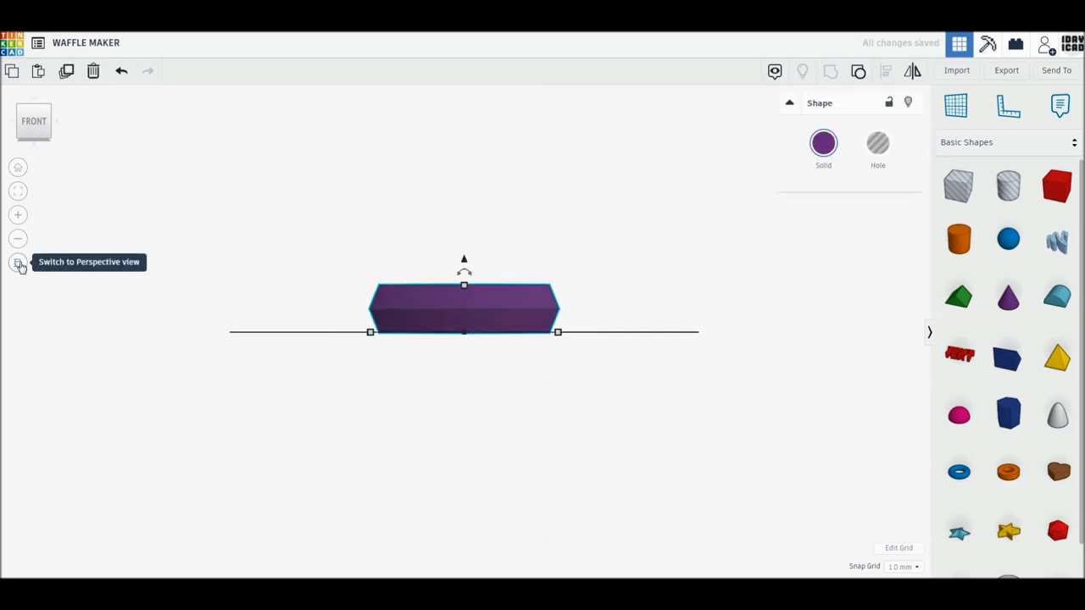
{"action": "mouse_move", "coordinate": [463, 286]}
{"action": "left_click_drag", "start_coordinate": [465, 289], "coordinate": [468, 307]}
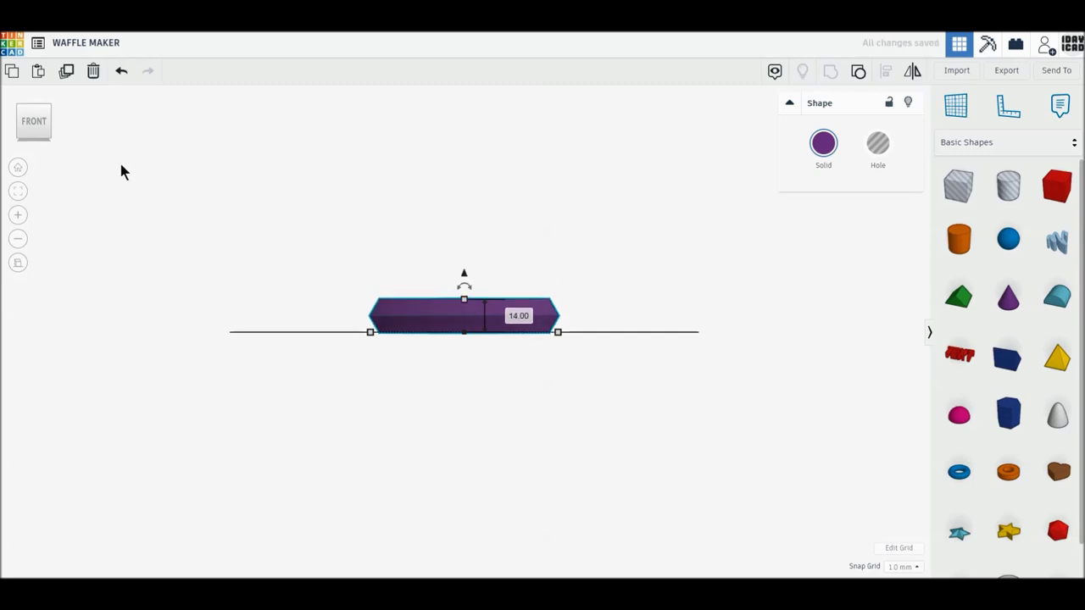
- Colour the plate light peach, move it 60 mm back, and place a new cone in front
{"action": "left_click", "coordinate": [30, 115]}
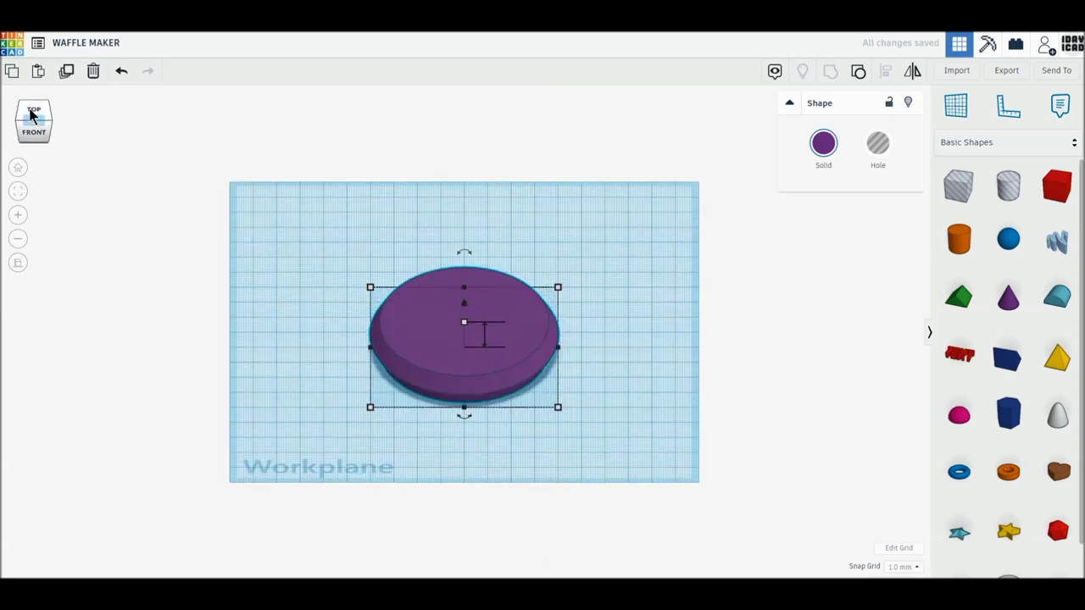
{"action": "left_click", "coordinate": [824, 144]}
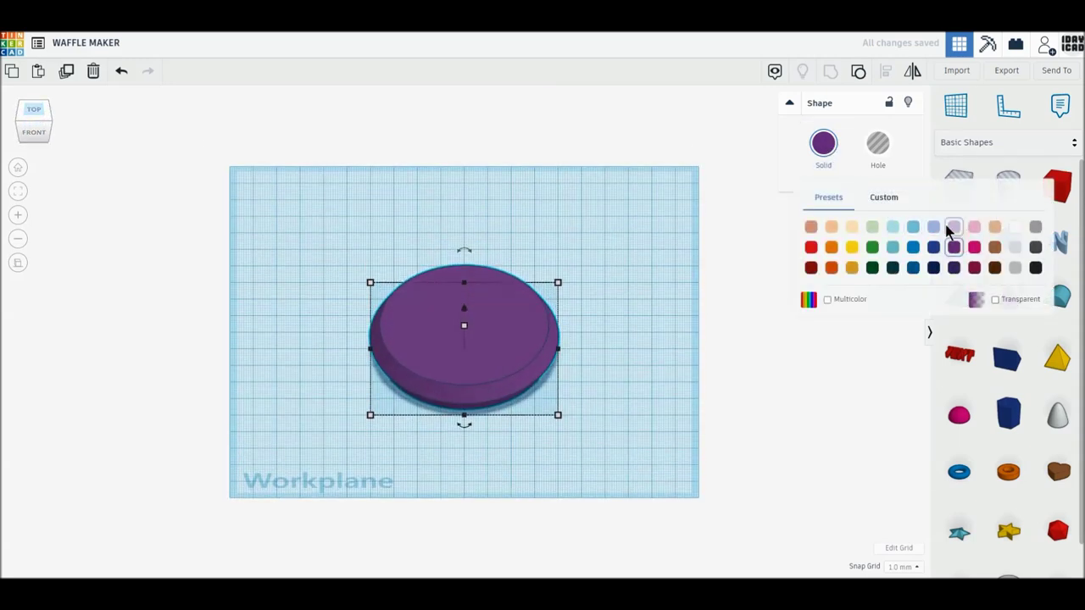
{"action": "left_click", "coordinate": [851, 228]}
{"action": "left_click_drag", "start_coordinate": [518, 340], "coordinate": [520, 246]}
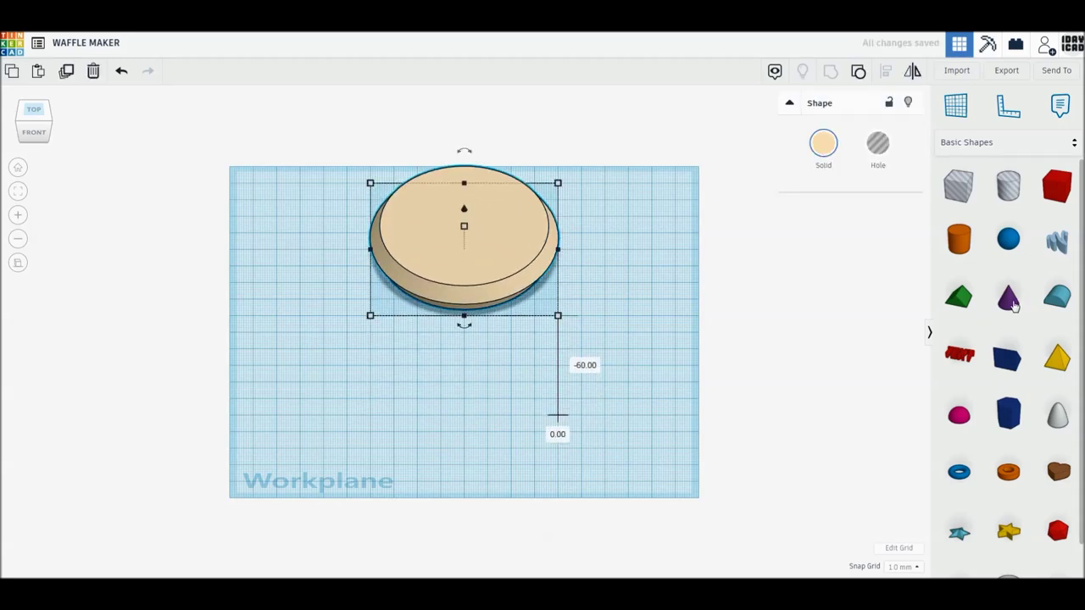
{"action": "left_click", "coordinate": [1009, 297]}
{"action": "left_click", "coordinate": [534, 370]}
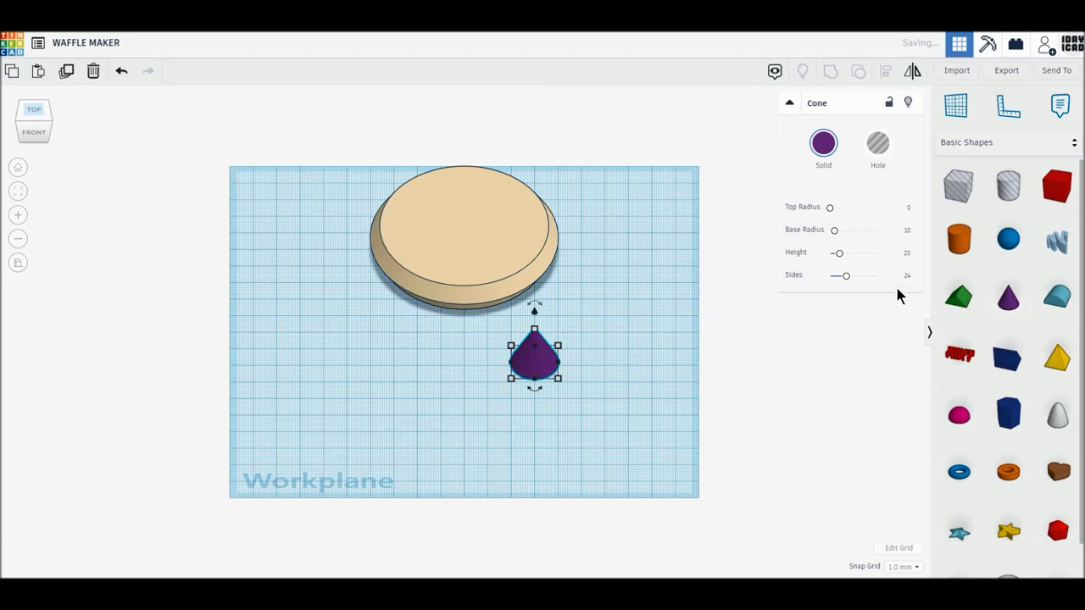
- Make the cone a 4-sided pyramid rotated -45° with top radius 6 and 10 mm height
{"action": "left_click", "coordinate": [898, 277]}
{"action": "type", "text": "4"}
{"action": "key", "text": "Return"}
{"action": "left_click_drag", "start_coordinate": [547, 388], "coordinate": [557, 382]}
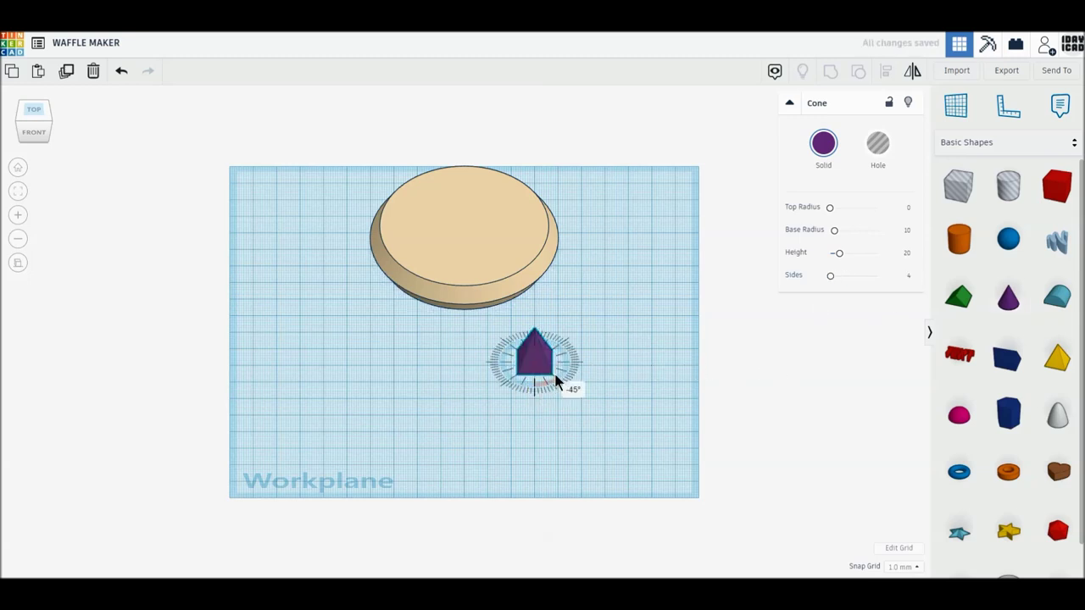
{"action": "left_click", "coordinate": [907, 207]}
{"action": "type", "text": "6"}
{"action": "key", "text": "Return"}
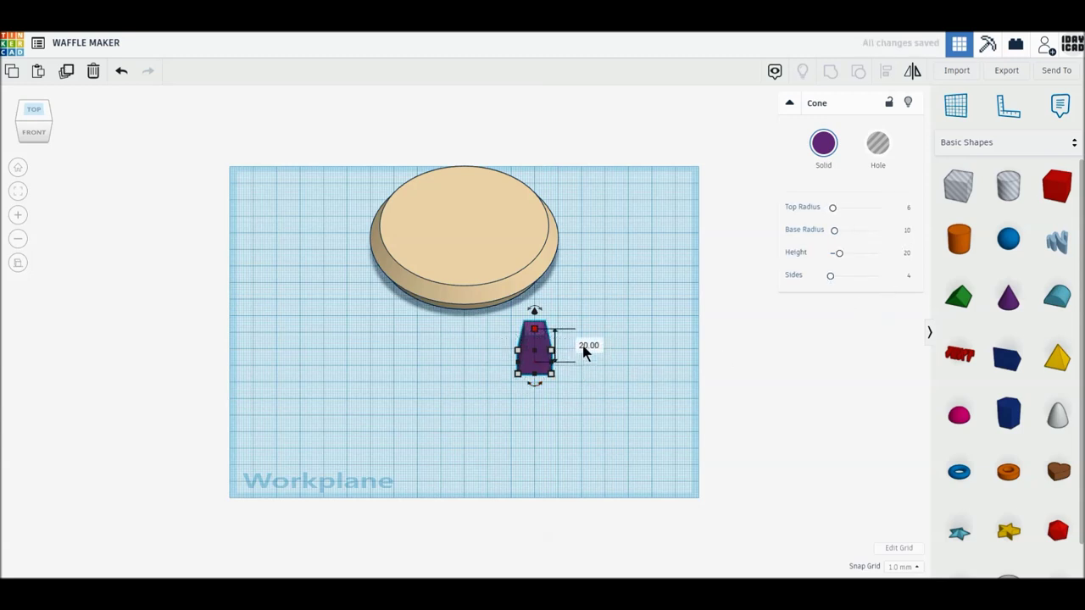
{"action": "type", "text": "10"}
{"action": "key", "text": "Return"}
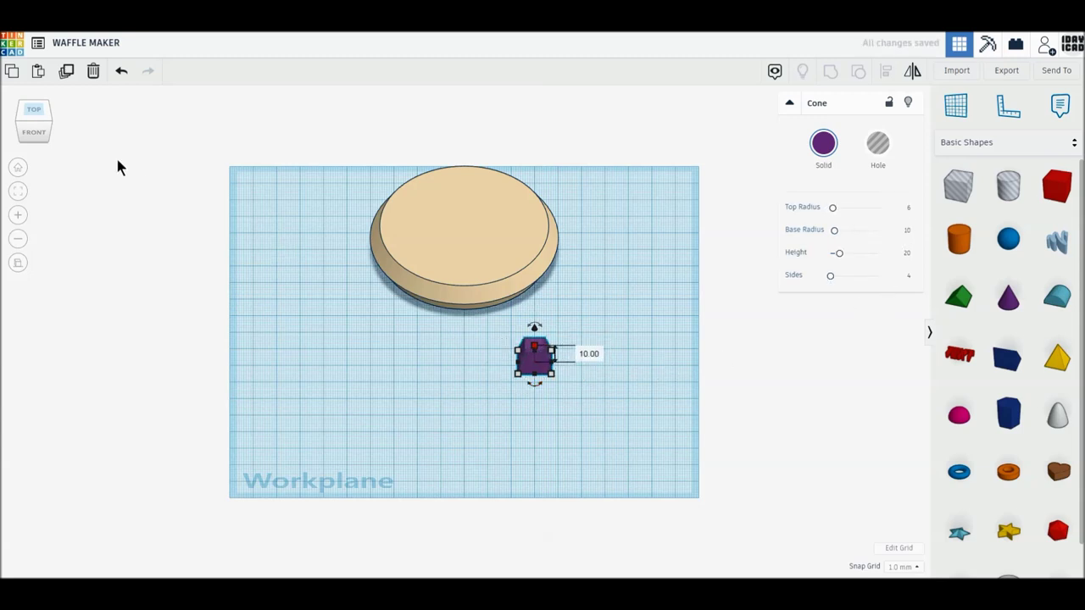
- Set the pyramid's width and depth to 10 mm each
{"action": "left_click", "coordinate": [37, 117]}
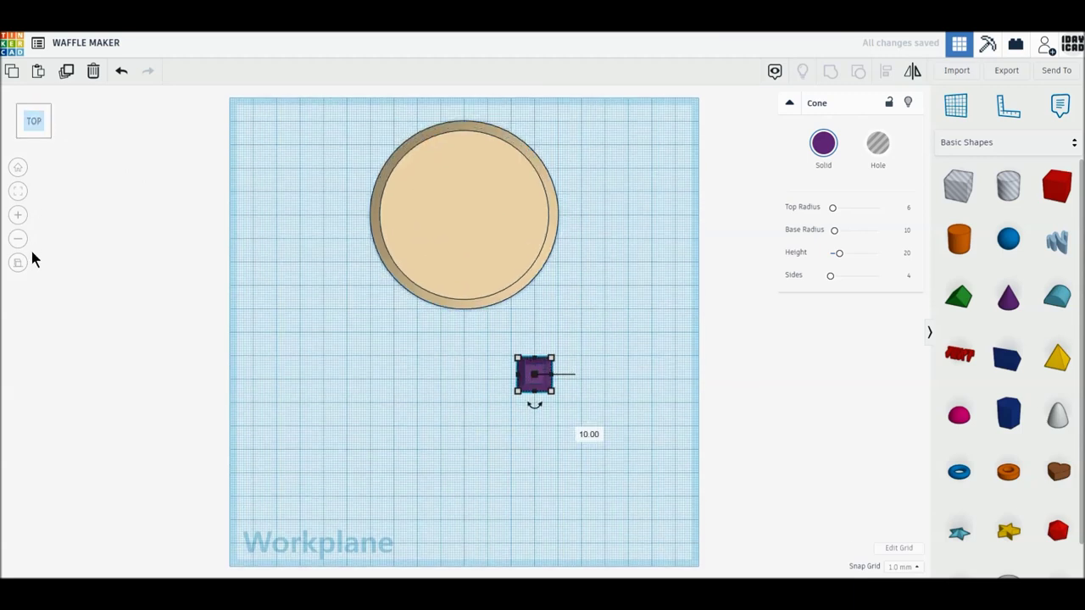
{"action": "left_click", "coordinate": [521, 394]}
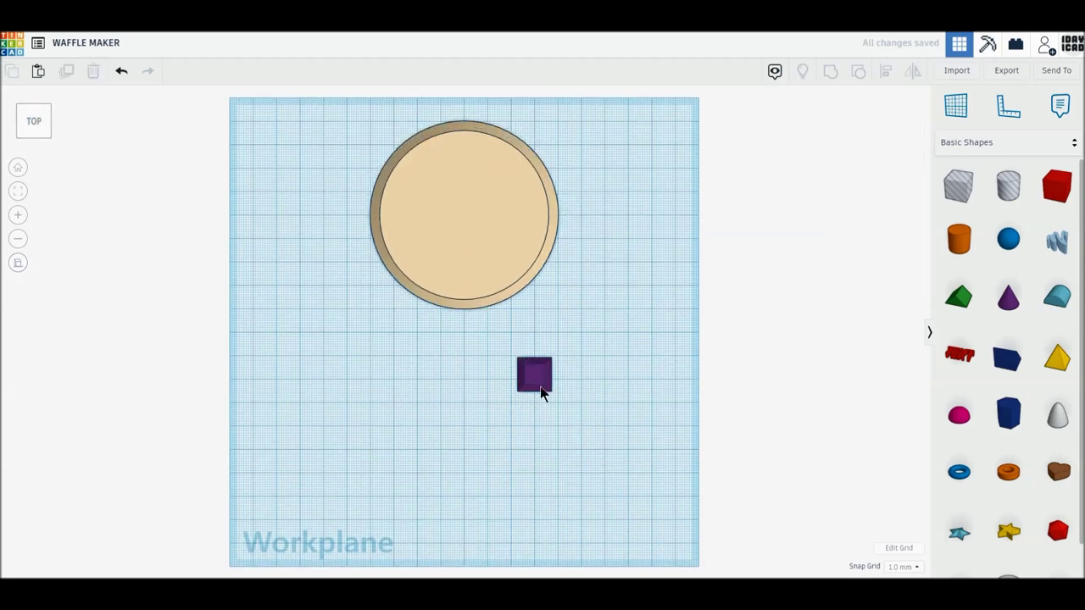
{"action": "left_click", "coordinate": [542, 393]}
{"action": "scroll", "coordinate": [548, 393], "scroll_direction": "up", "scroll_amount": 2}
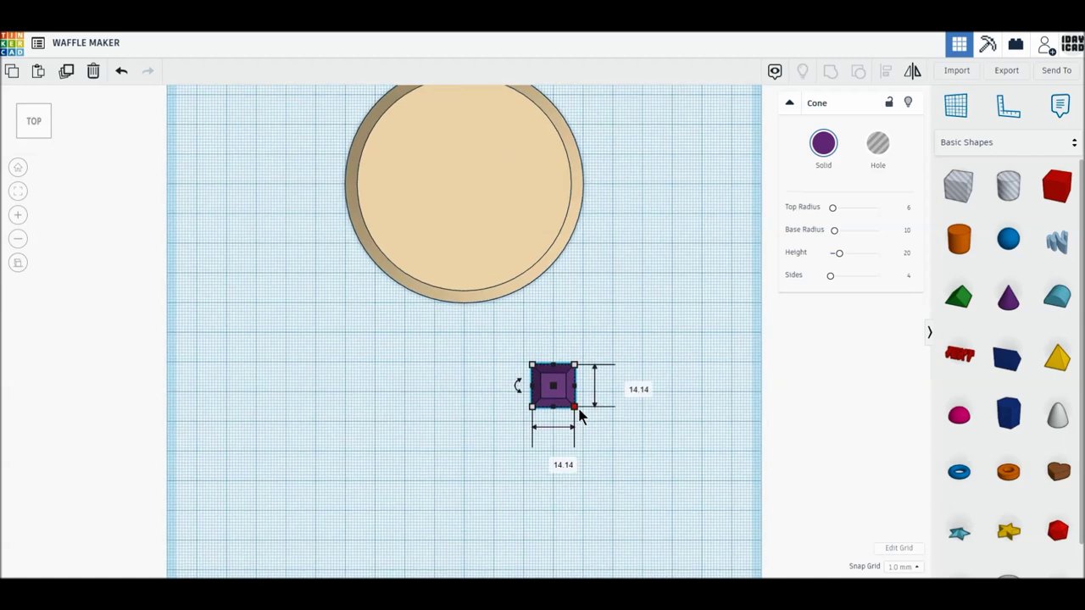
{"action": "left_click", "coordinate": [554, 458]}
{"action": "type", "text": "10"}
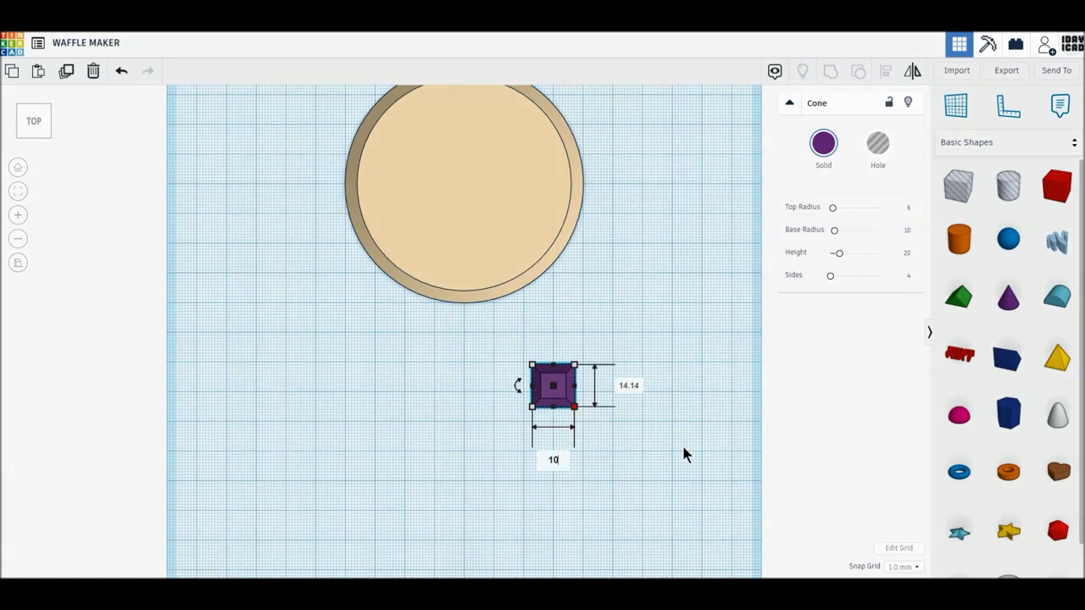
{"action": "key", "text": "Return"}
{"action": "left_click", "coordinate": [625, 384]}
{"action": "type", "text": "10"}
{"action": "key", "text": "Return"}
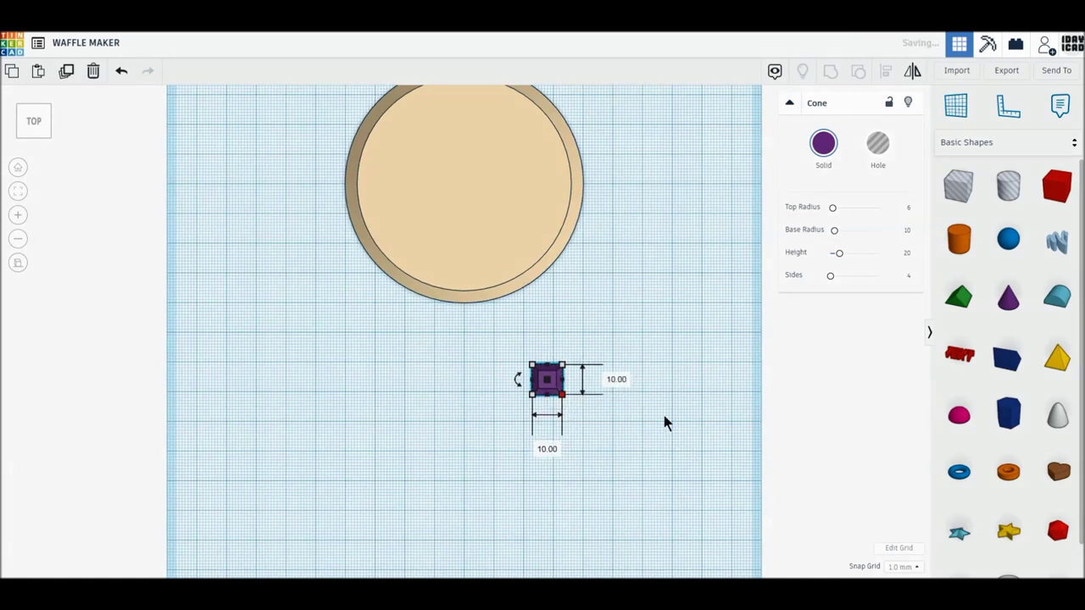
- Move the pyramid below the plate and duplicate it into a row of eight spaced 10 mm apart
{"action": "left_click_drag", "start_coordinate": [540, 388], "coordinate": [364, 361]}
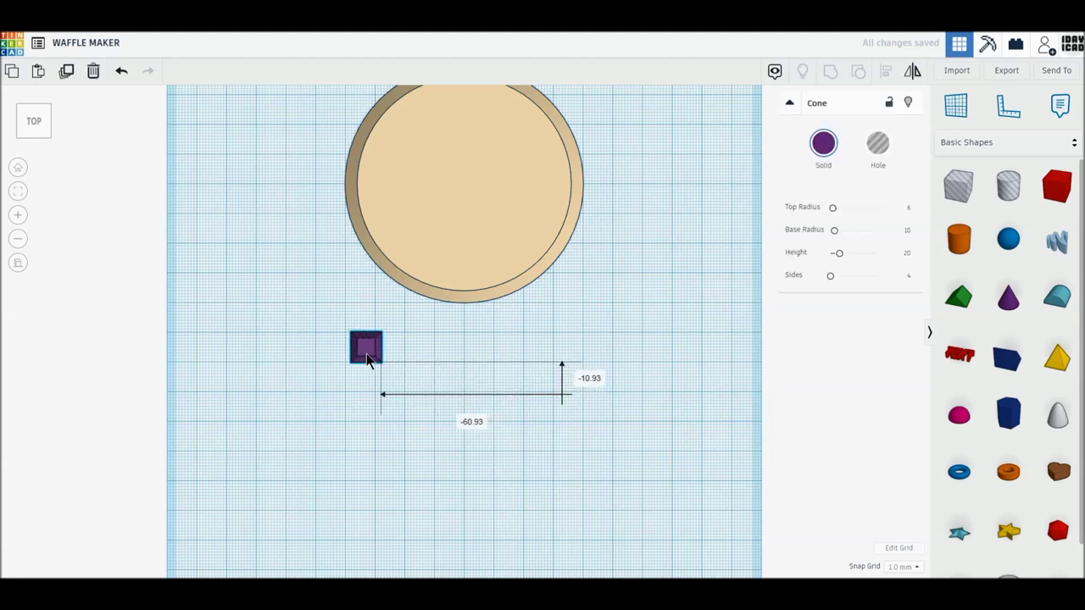
{"action": "left_click", "coordinate": [67, 74]}
{"action": "left_click_drag", "start_coordinate": [355, 357], "coordinate": [378, 357]}
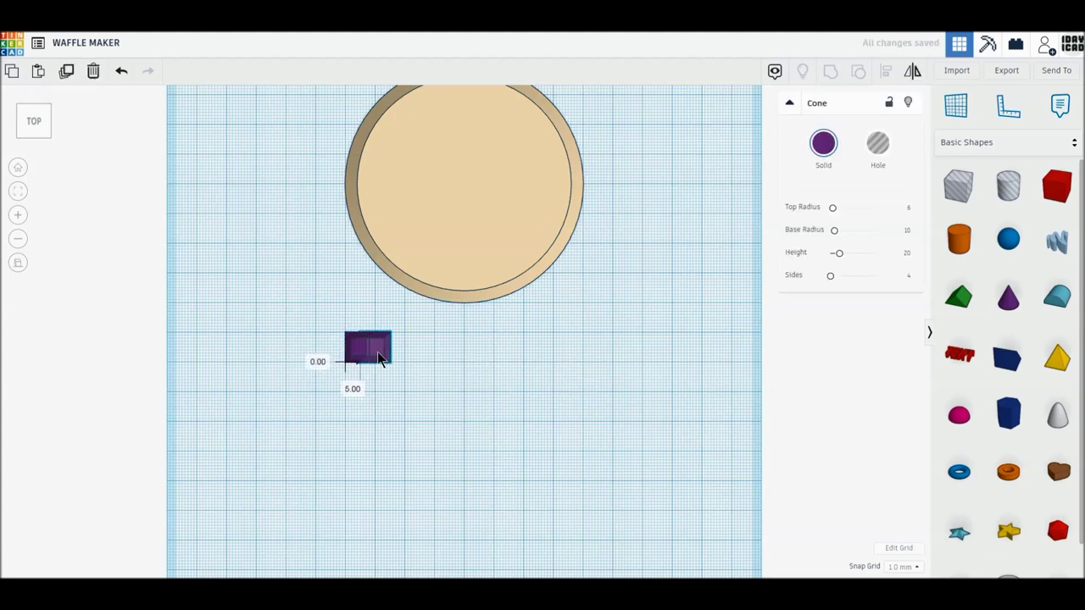
{"action": "left_click_drag", "start_coordinate": [379, 355], "coordinate": [382, 355]}
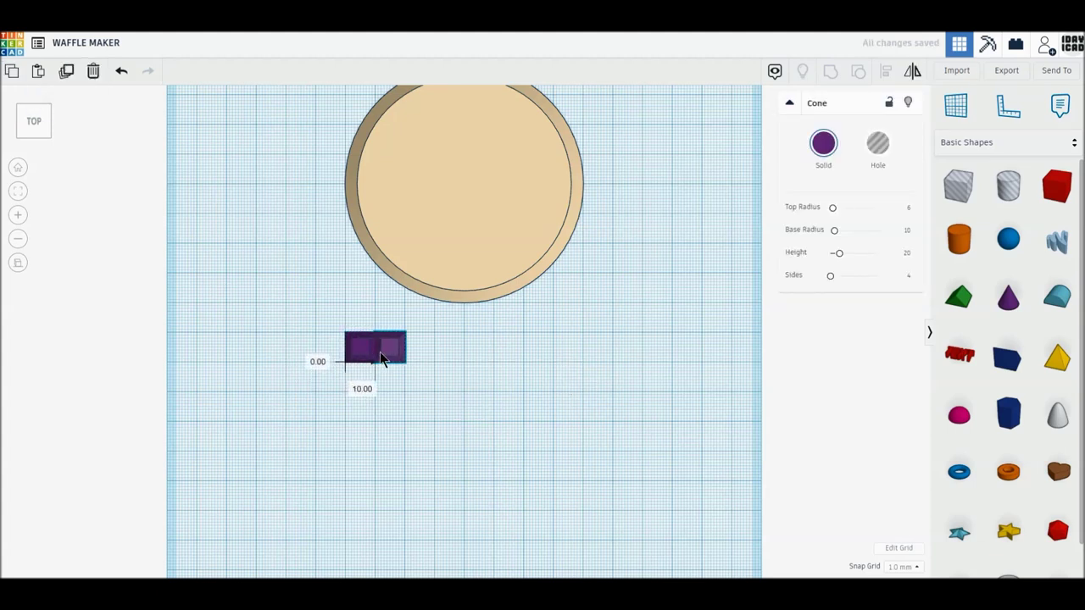
{"action": "left_click", "coordinate": [66, 73]}
{"action": "left_click", "coordinate": [66, 74]}
{"action": "left_click", "coordinate": [66, 74]}
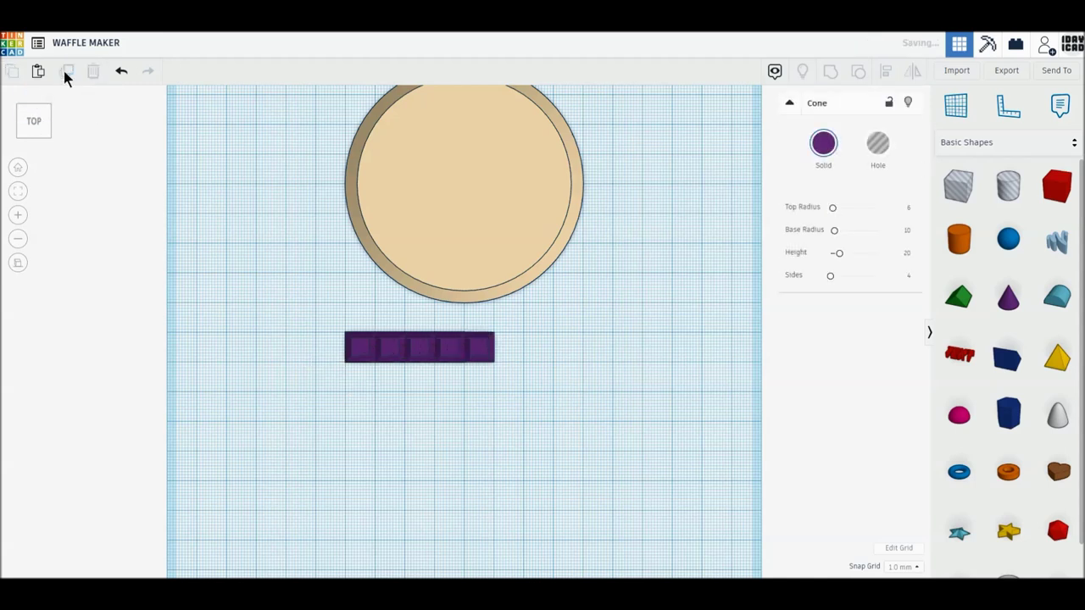
{"action": "left_click", "coordinate": [67, 73]}
{"action": "left_click", "coordinate": [66, 73]}
{"action": "left_click", "coordinate": [67, 73]}
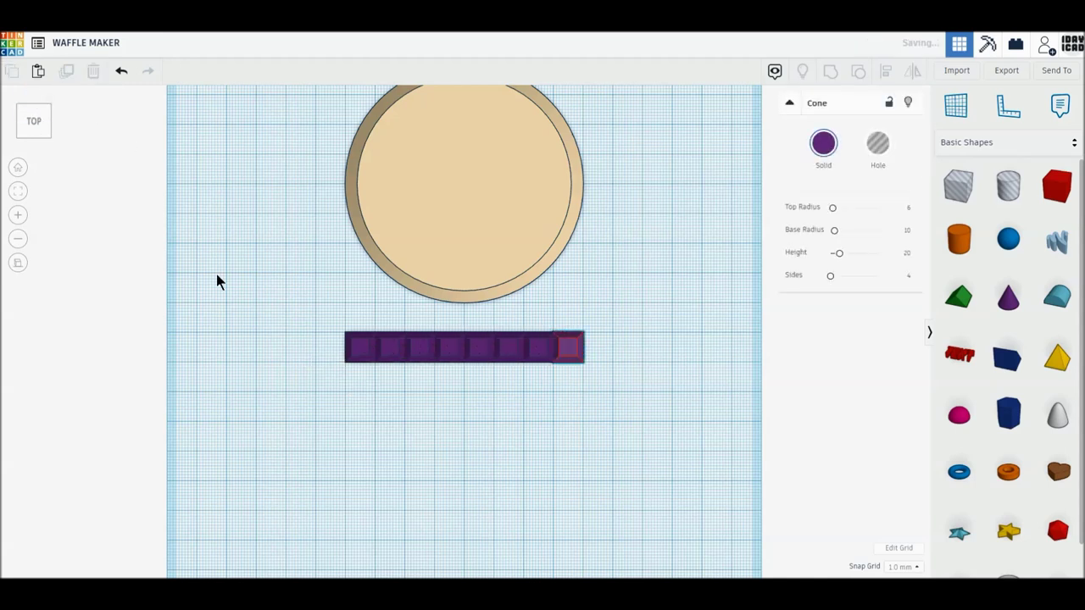
- Duplicate the row seven times, 10 mm downward each, to form eight rows
{"action": "left_click_drag", "start_coordinate": [268, 339], "coordinate": [615, 379]}
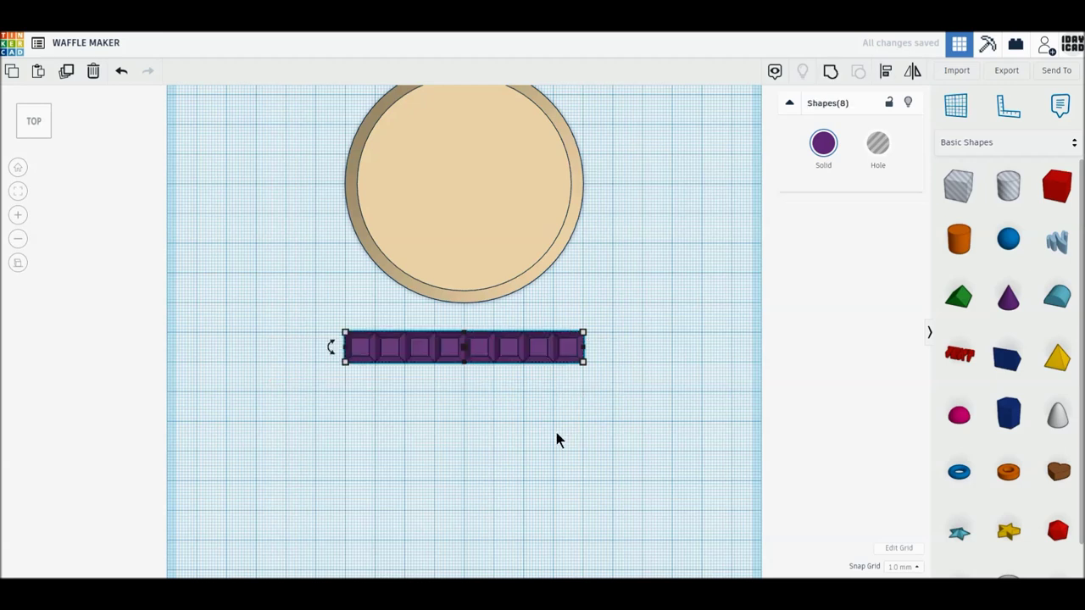
{"action": "middle_click_drag", "start_coordinate": [556, 439], "coordinate": [548, 387]}
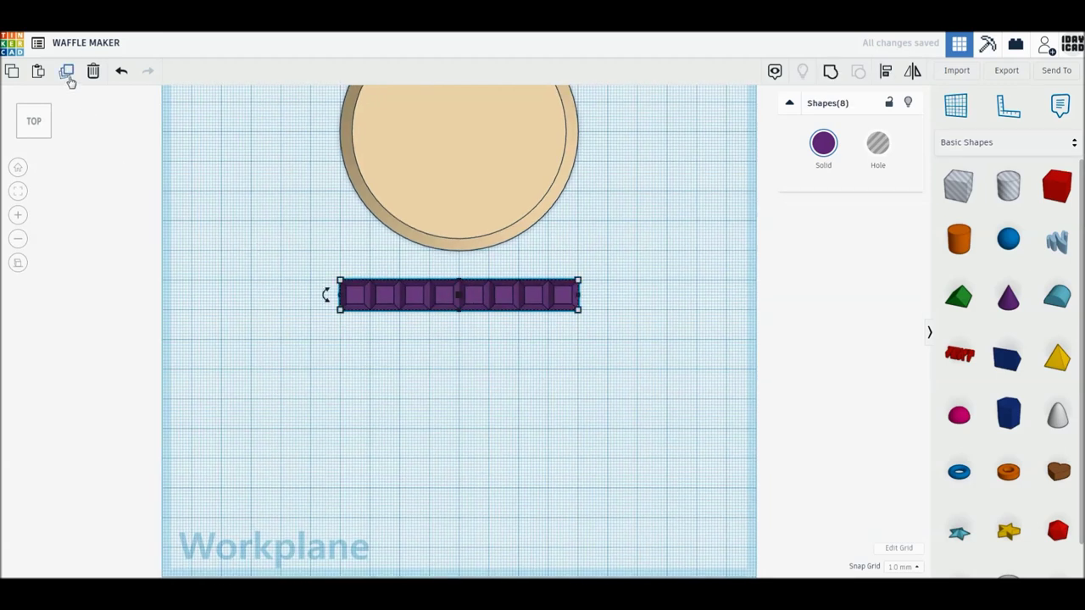
{"action": "left_click", "coordinate": [66, 73]}
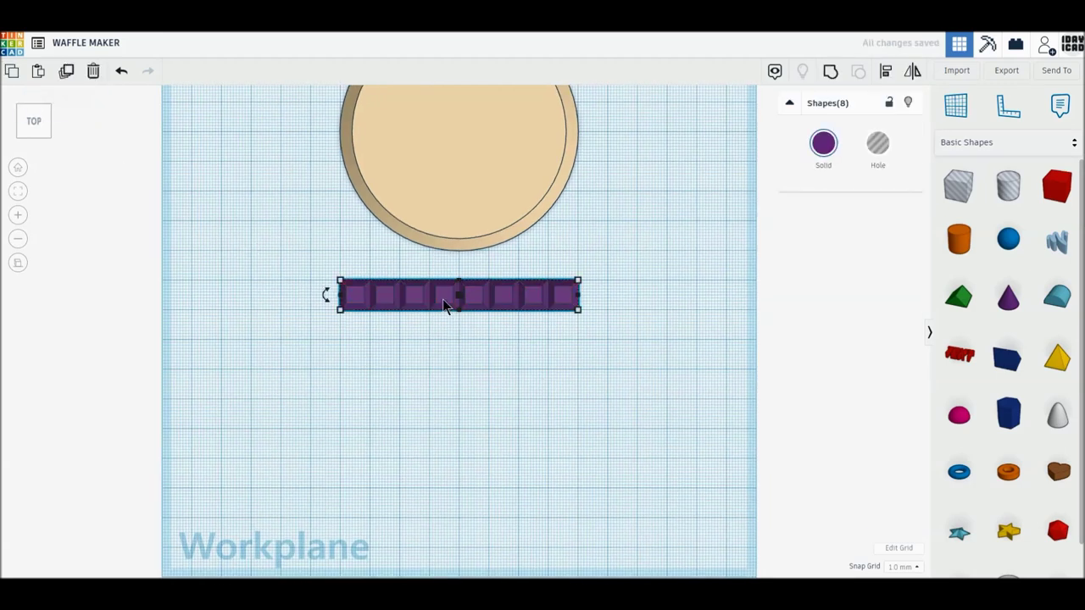
{"action": "left_click_drag", "start_coordinate": [442, 313], "coordinate": [442, 328]}
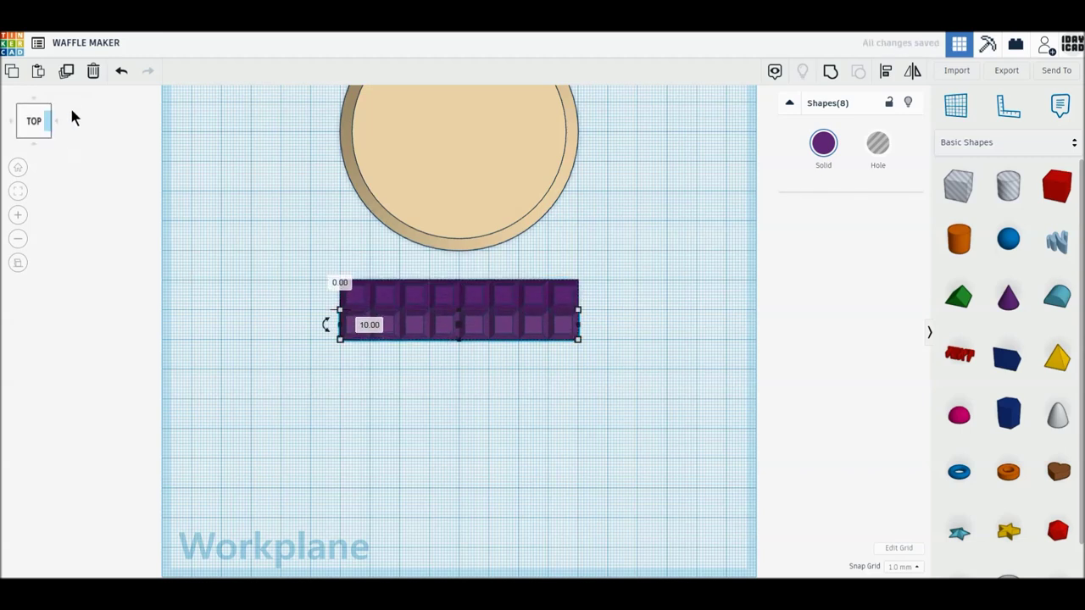
{"action": "left_click", "coordinate": [66, 72]}
{"action": "left_click", "coordinate": [66, 73]}
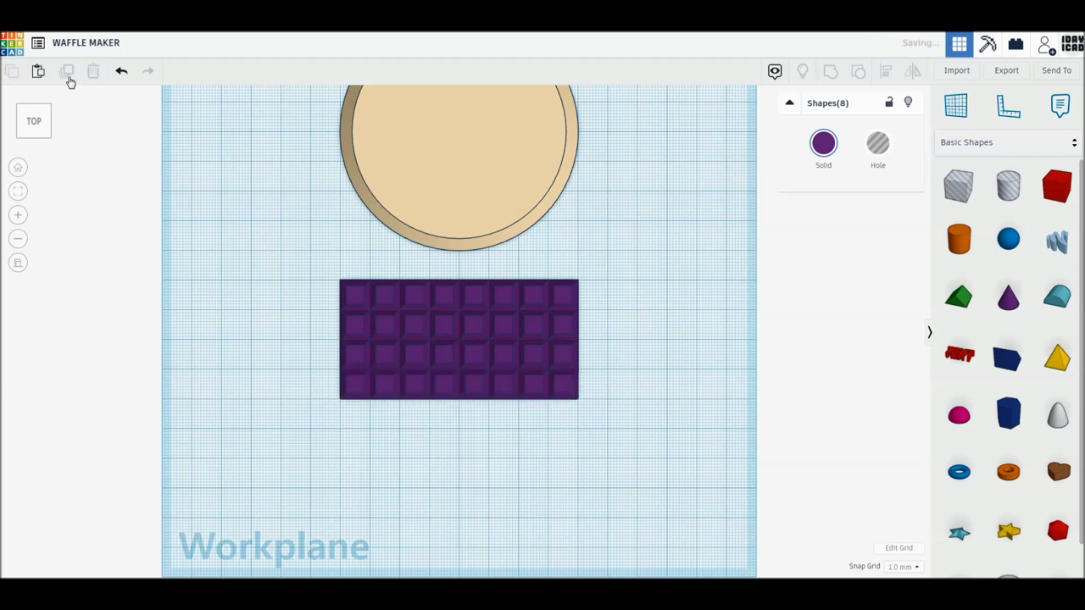
{"action": "left_click", "coordinate": [66, 73]}
{"action": "left_click", "coordinate": [66, 73]}
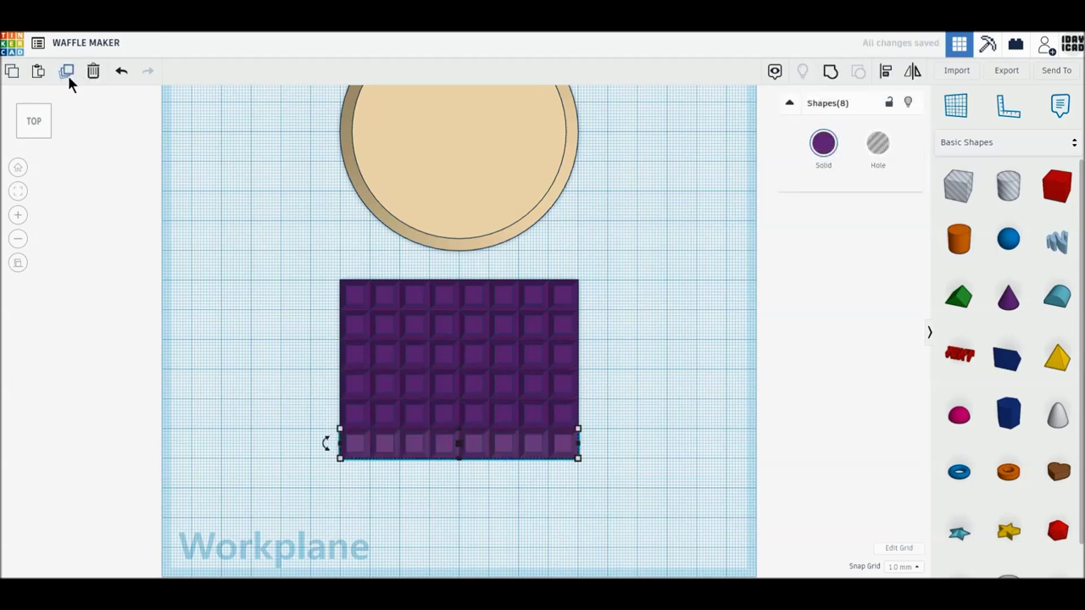
{"action": "left_click", "coordinate": [66, 73]}
{"action": "left_click", "coordinate": [67, 73]}
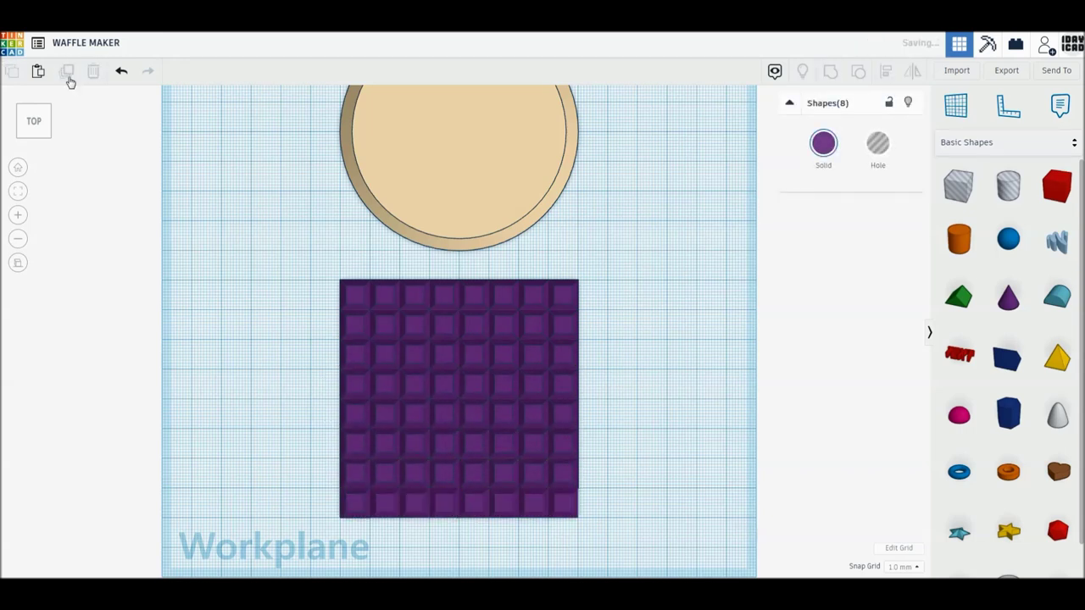
- Group all 64 pyramids into one shape and set it to Hole
{"action": "left_click_drag", "start_coordinate": [278, 291], "coordinate": [704, 523]}
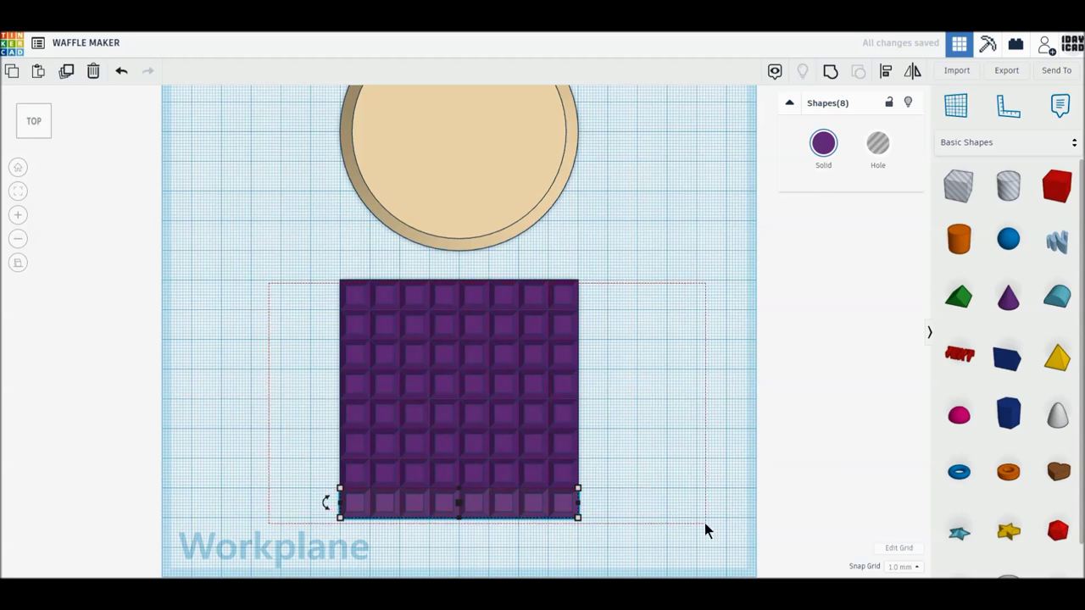
{"action": "left_click", "coordinate": [834, 76]}
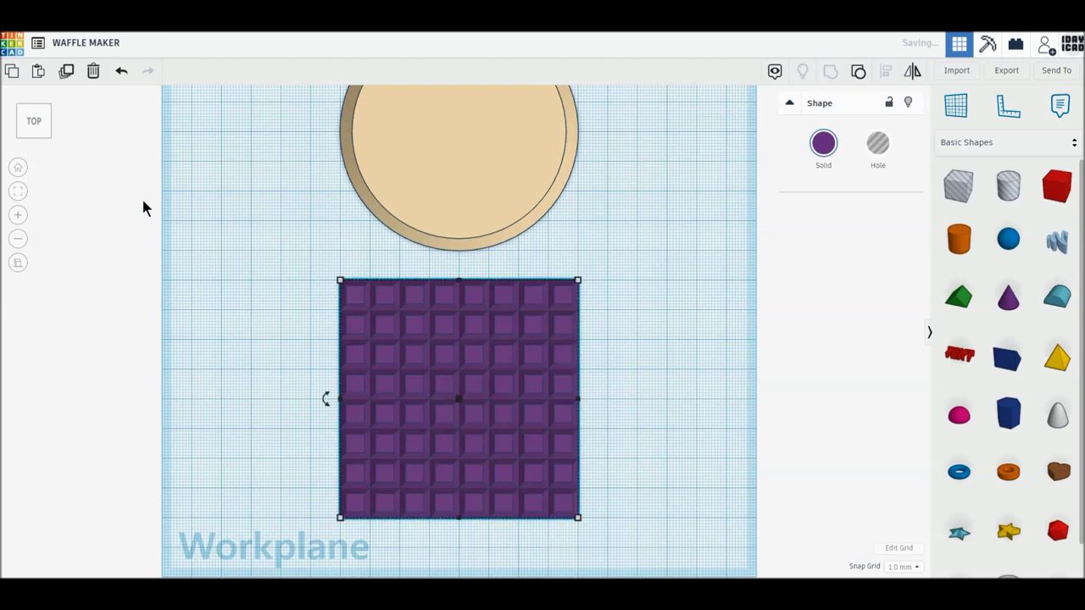
{"action": "left_click", "coordinate": [878, 143]}
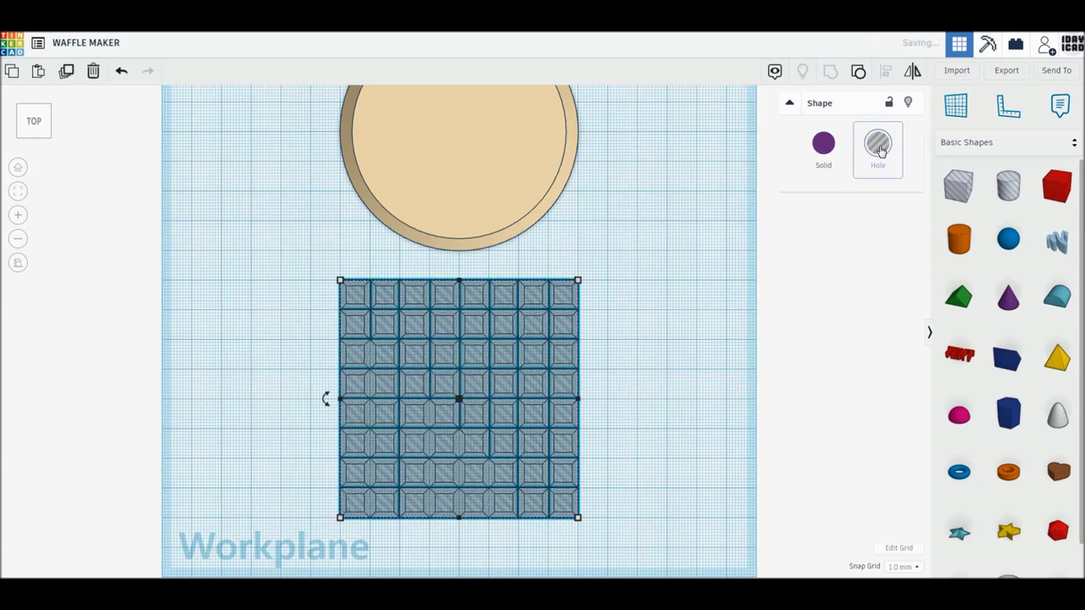
{"action": "mouse_move", "coordinate": [33, 121]}
{"action": "left_click", "coordinate": [33, 144]}
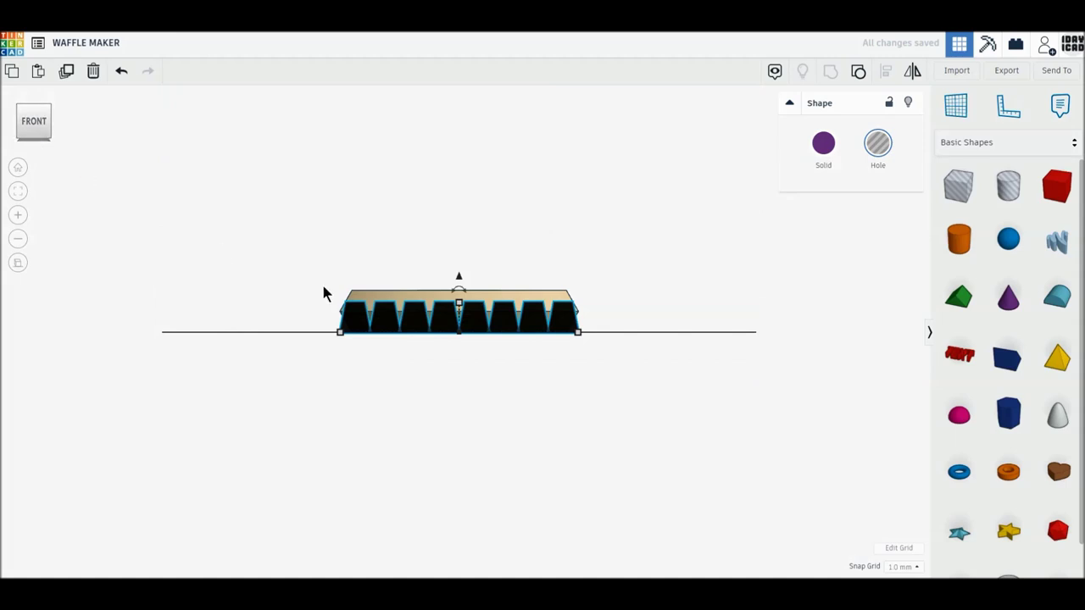
- Copy the hole grid, lift it 14 mm and flip it, then raise the tan disc 5 mm
{"action": "key", "text": "f"}
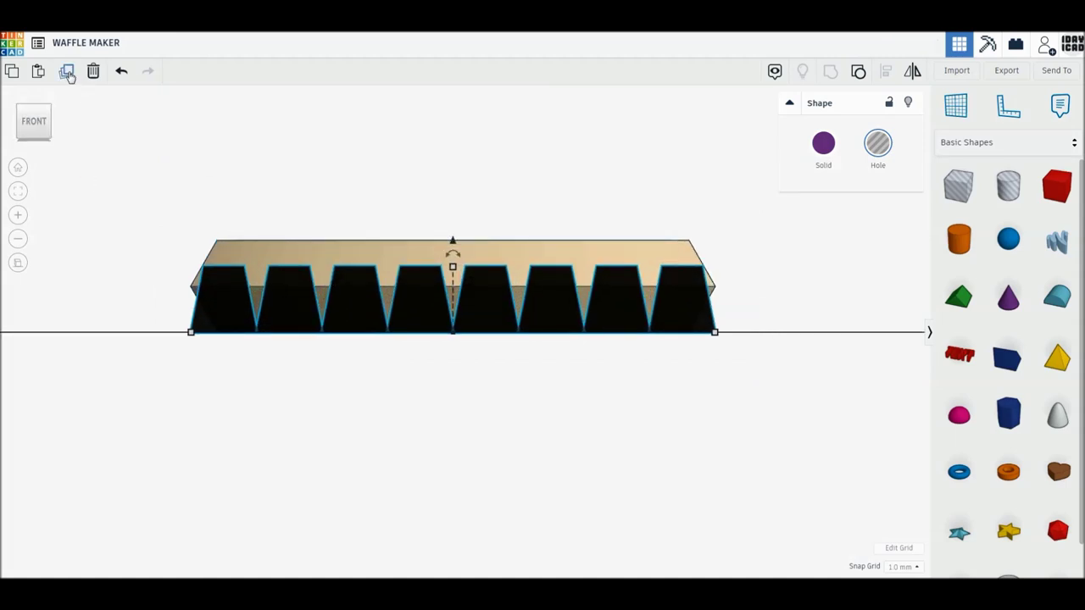
{"action": "left_click", "coordinate": [68, 73]}
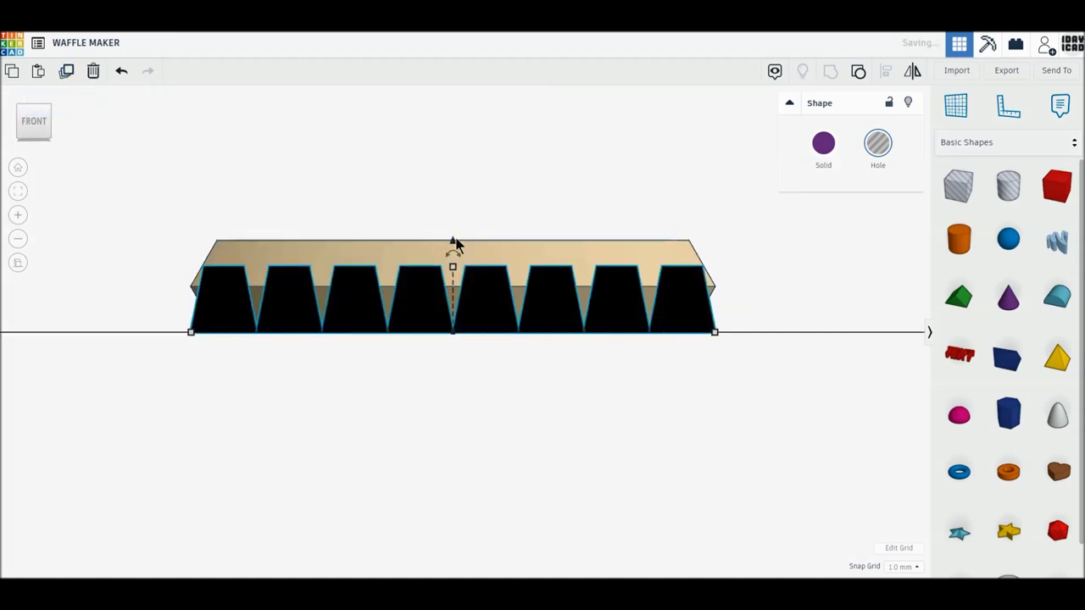
{"action": "left_click_drag", "start_coordinate": [454, 244], "coordinate": [453, 150]}
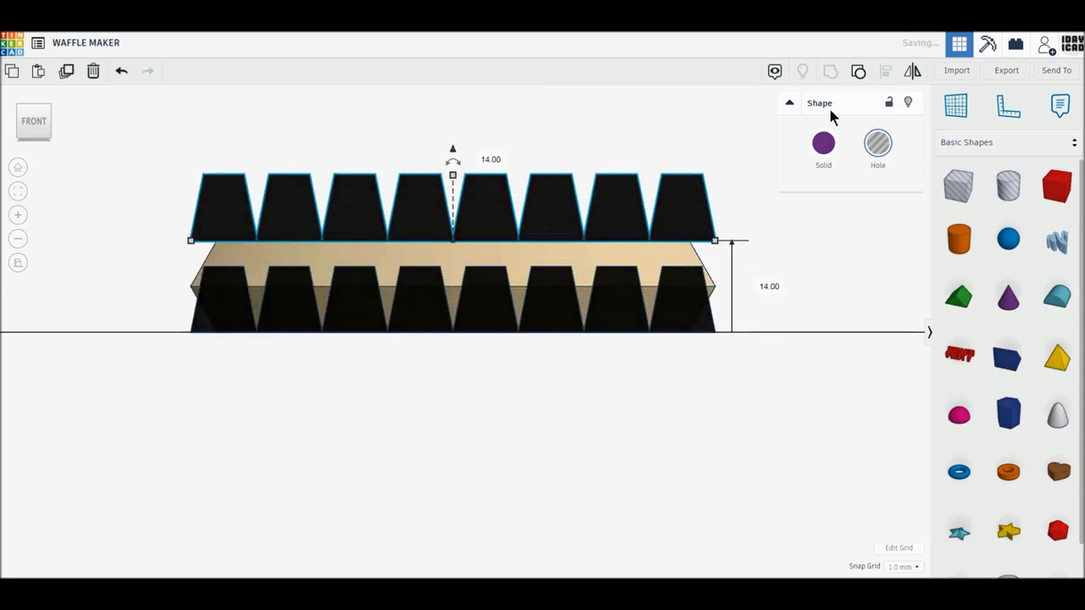
{"action": "left_click", "coordinate": [911, 73]}
{"action": "left_click", "coordinate": [729, 218]}
{"action": "left_click", "coordinate": [685, 259]}
{"action": "left_click_drag", "start_coordinate": [454, 219], "coordinate": [455, 194]}
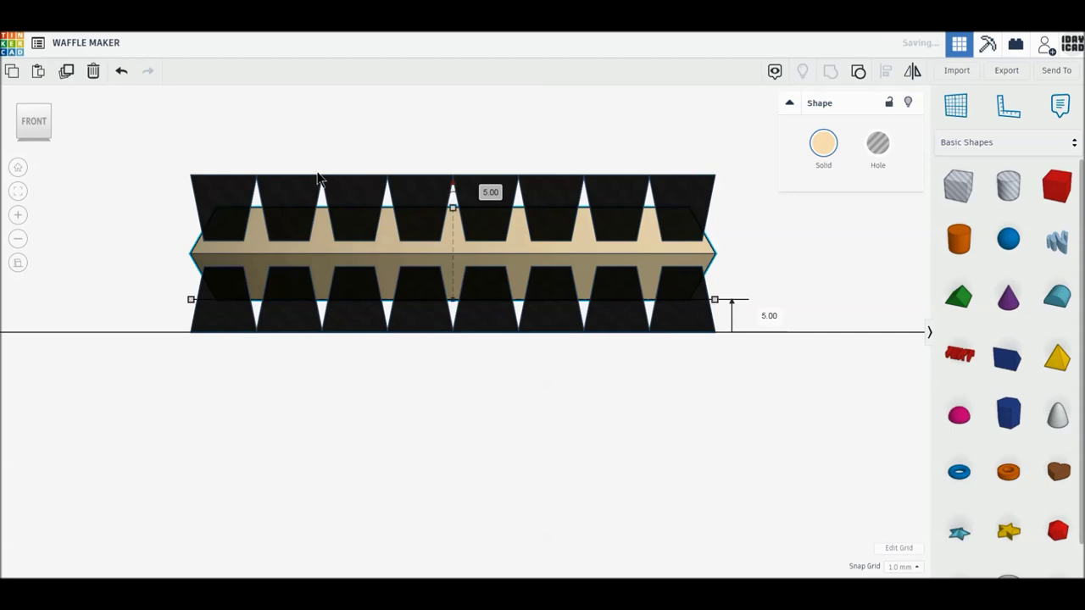
- Centre-align the disc with both hole grids, group them, and move the waffle 60 mm left
{"action": "left_click_drag", "start_coordinate": [144, 138], "coordinate": [733, 392]}
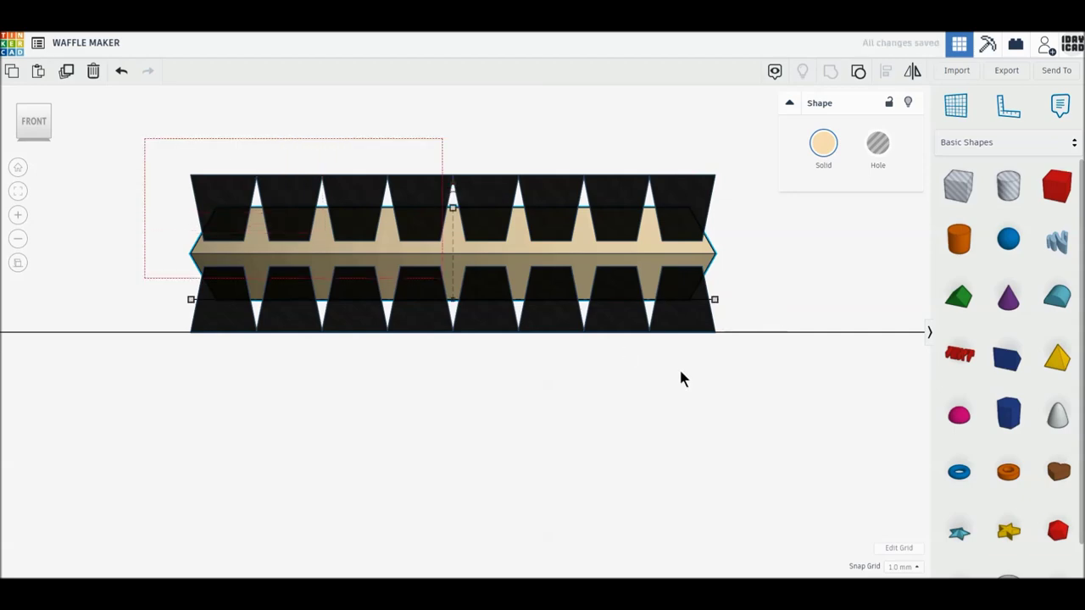
{"action": "left_click", "coordinate": [34, 110]}
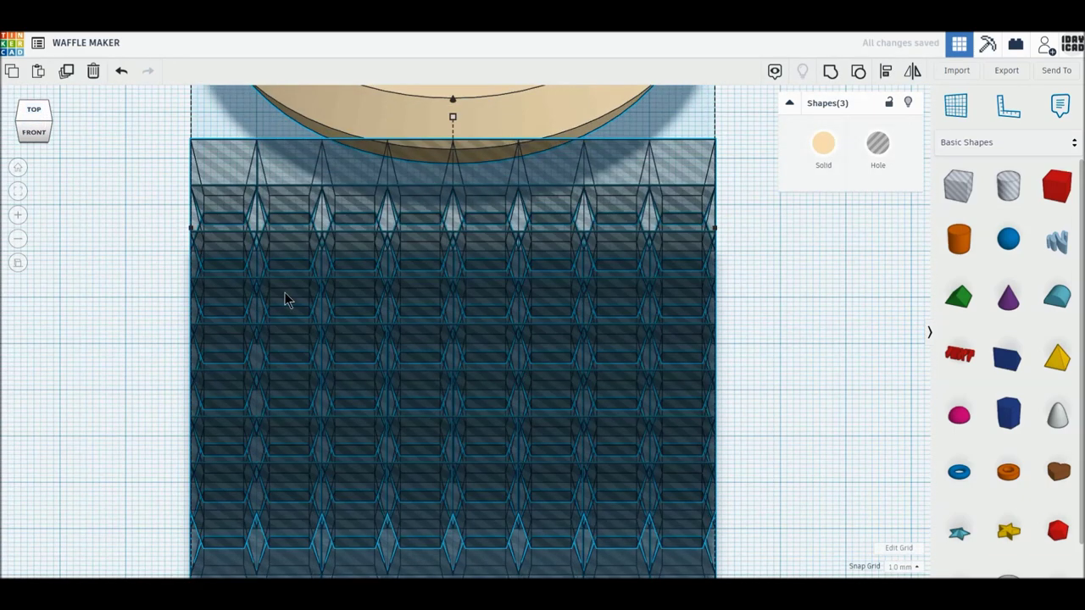
{"action": "scroll", "coordinate": [284, 293], "scroll_direction": "down", "scroll_amount": 3}
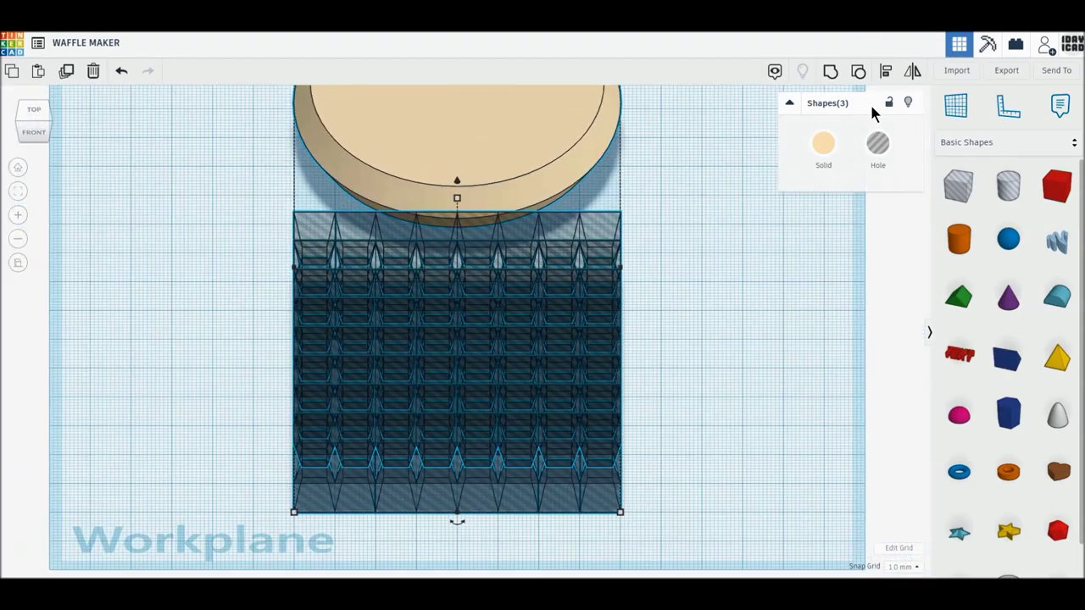
{"action": "left_click", "coordinate": [884, 75]}
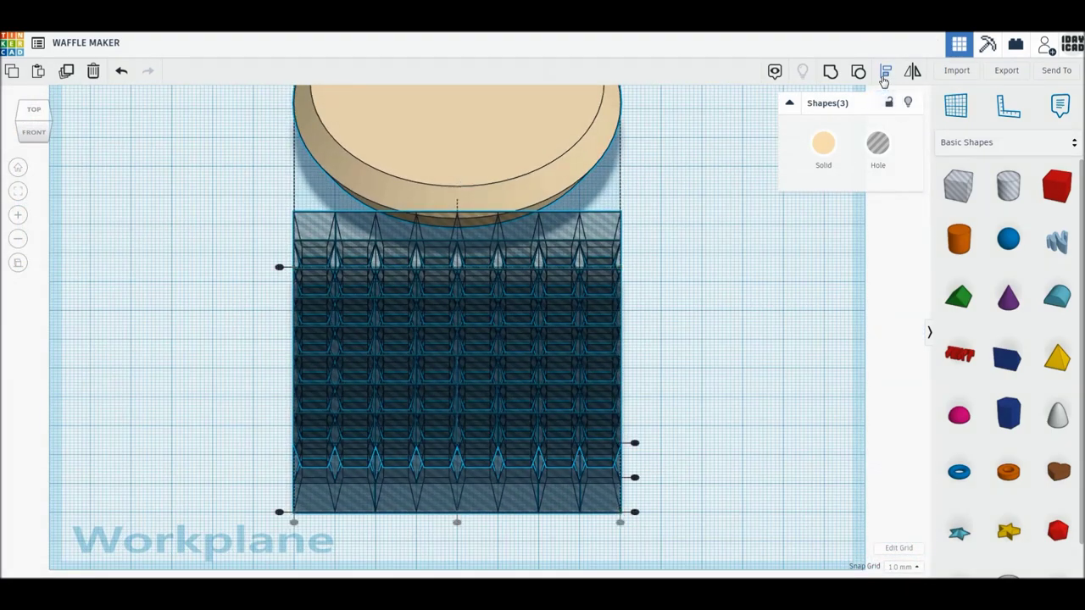
{"action": "left_click", "coordinate": [280, 268]}
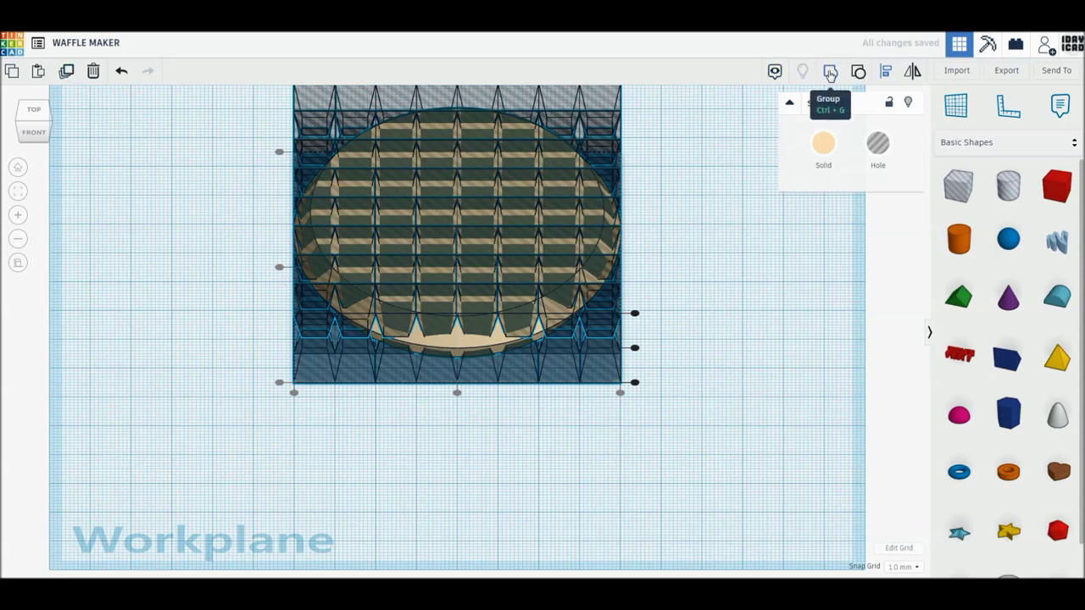
{"action": "left_click", "coordinate": [830, 73]}
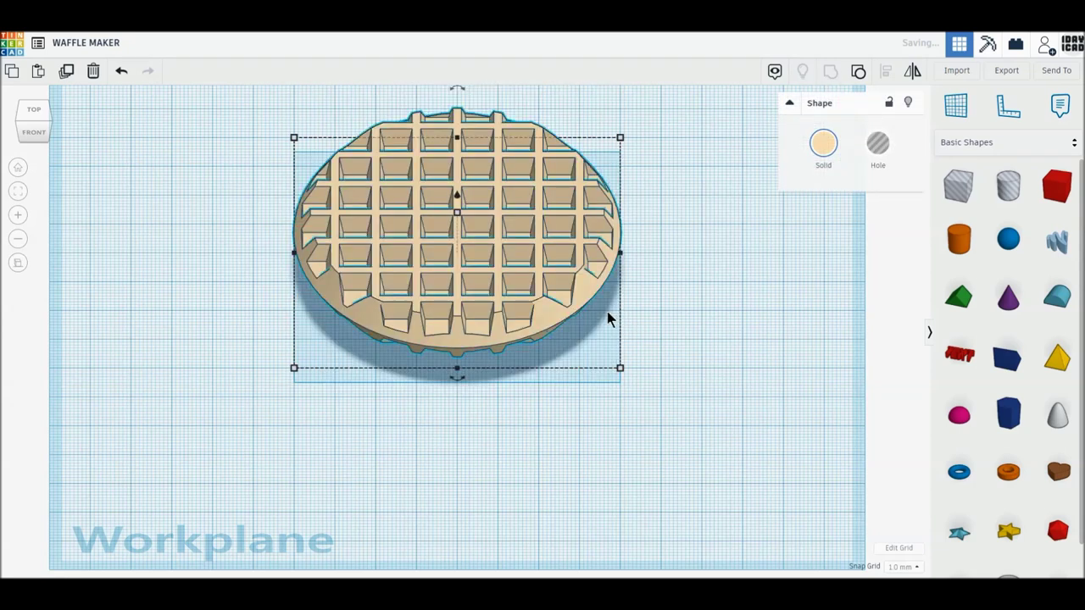
{"action": "left_click_drag", "start_coordinate": [570, 310], "coordinate": [325, 302]}
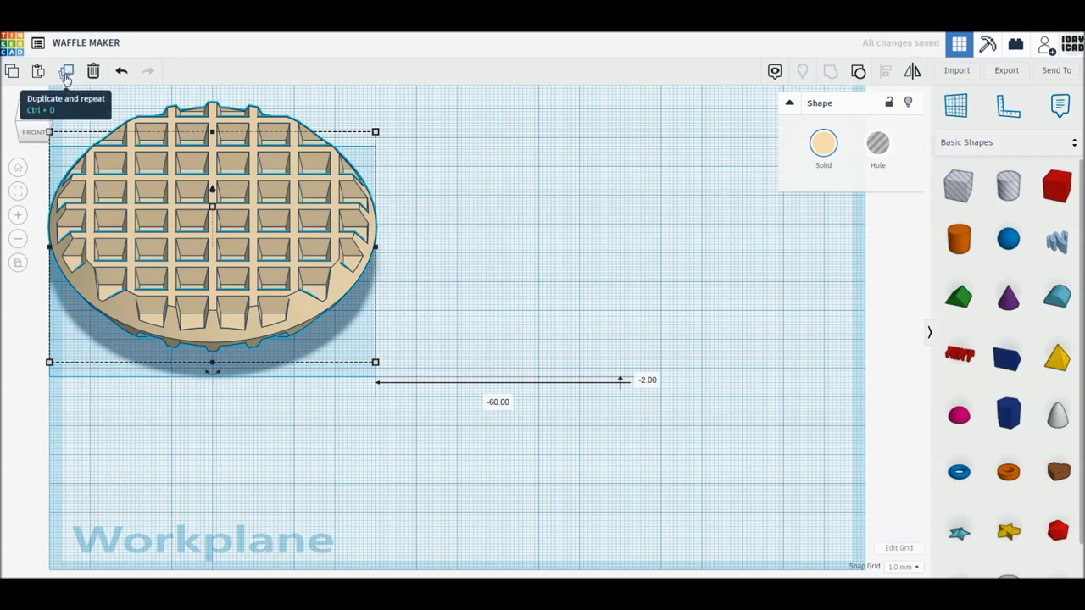
- Copy the waffle as a hole shifted about 28 mm down, and drop a cylinder onto the workplane
{"action": "left_click", "coordinate": [66, 74]}
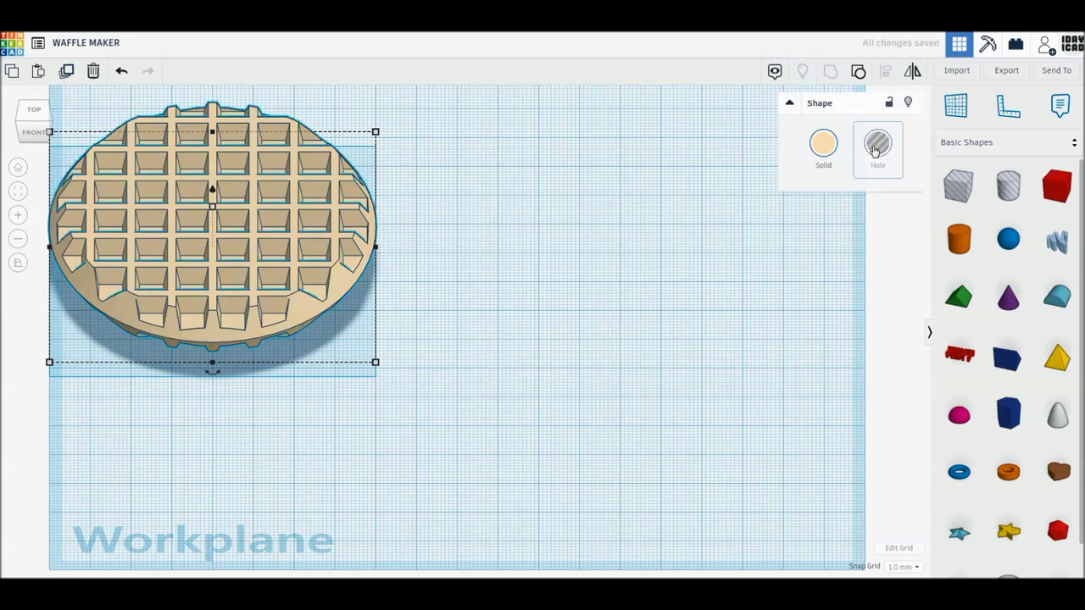
{"action": "left_click", "coordinate": [875, 151]}
{"action": "left_click_drag", "start_coordinate": [266, 215], "coordinate": [267, 468]}
{"action": "left_click", "coordinate": [803, 290]}
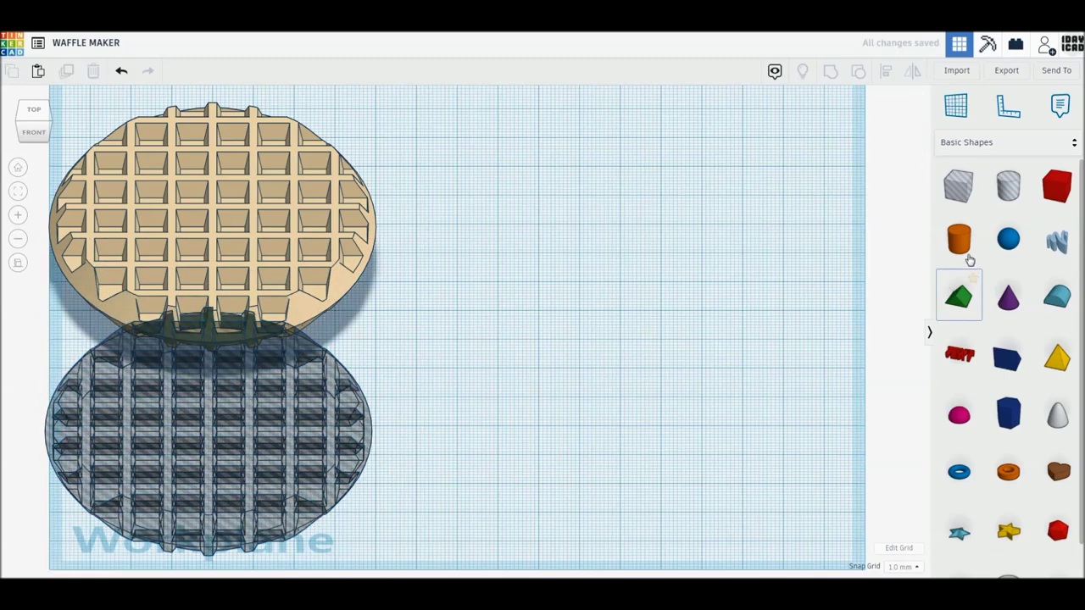
{"action": "left_click_drag", "start_coordinate": [958, 239], "coordinate": [552, 276]}
{"action": "left_click", "coordinate": [552, 276]}
{"action": "mouse_move", "coordinate": [551, 203]}
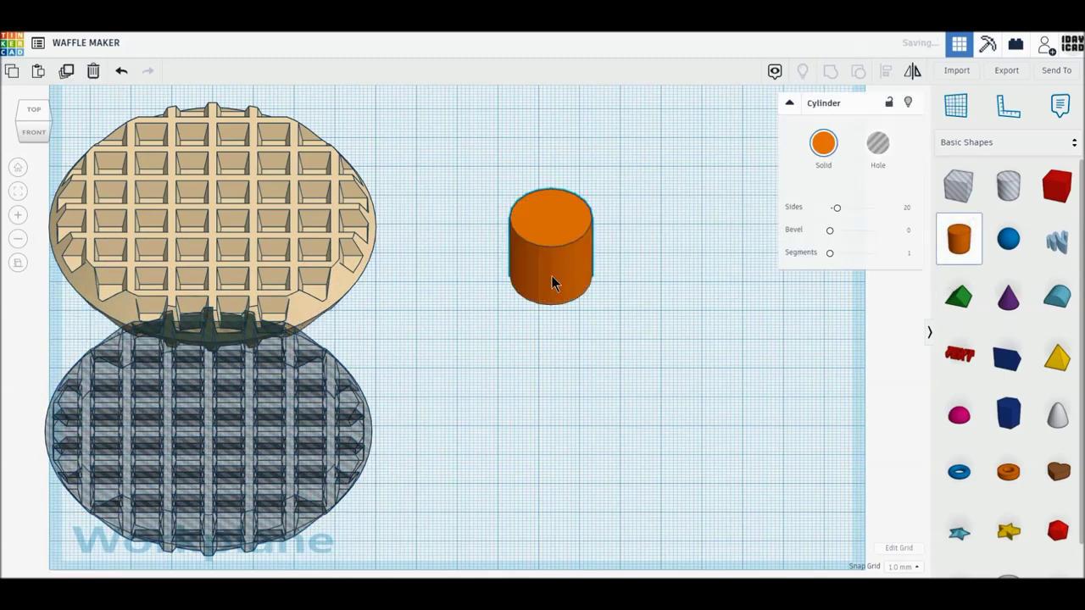
- Set the cylinder to 10 mm tall, 86 × 86 mm, with 64 sides
{"action": "left_click", "coordinate": [603, 251]}
{"action": "type", "text": "10"}
{"action": "key", "text": "Return"}
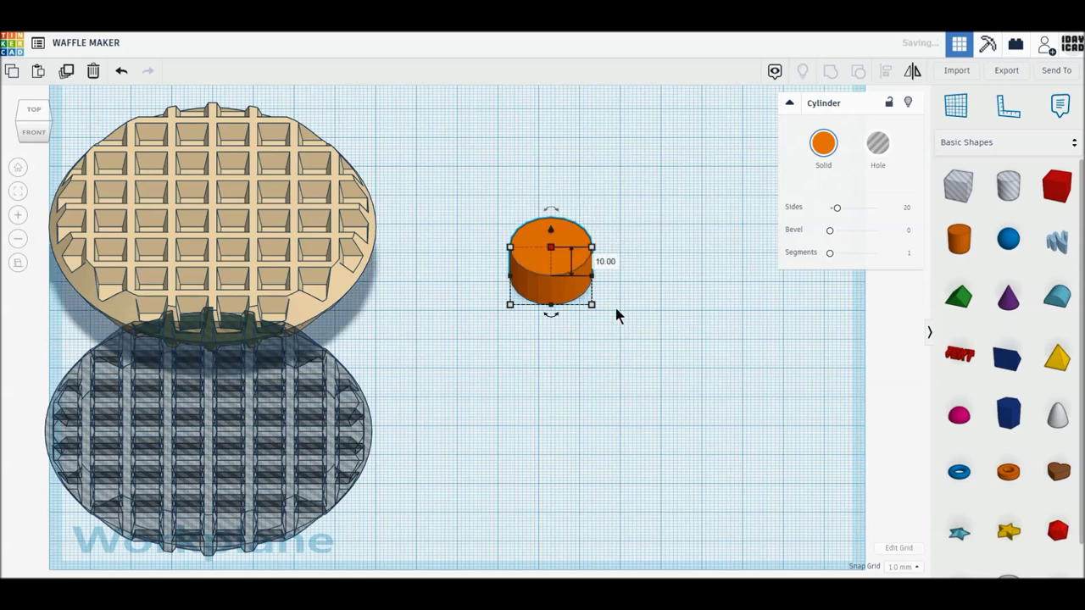
{"action": "left_click", "coordinate": [549, 343]}
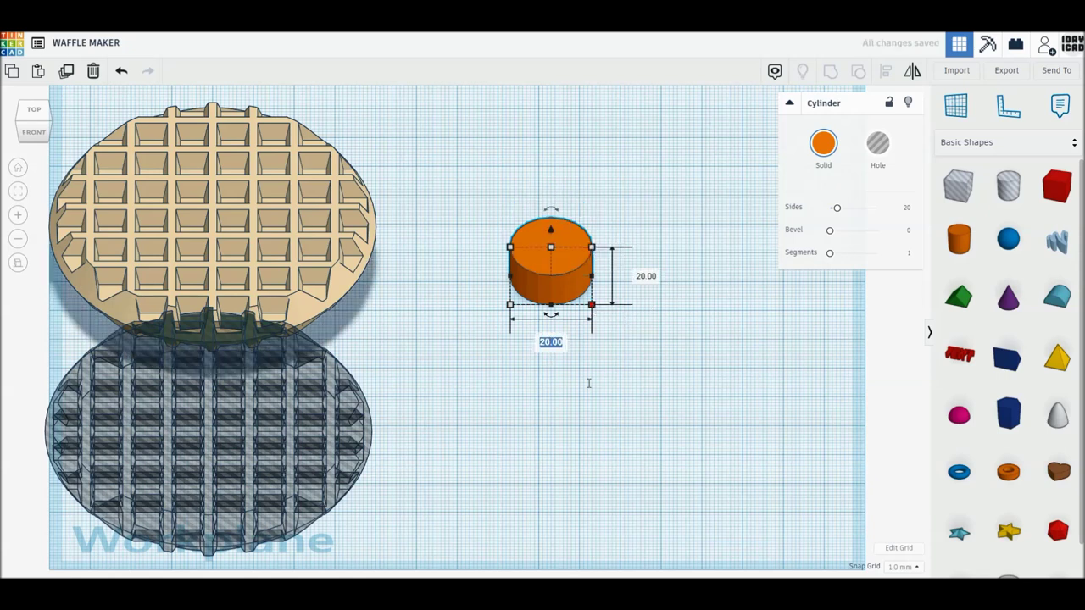
{"action": "type", "text": "86"}
{"action": "key", "text": "Return"}
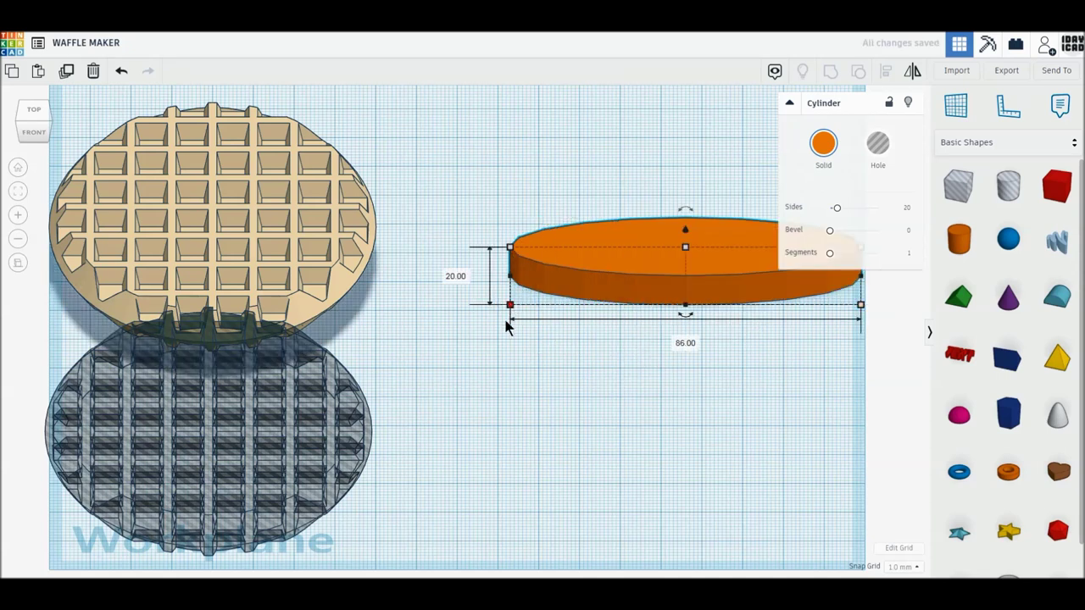
{"action": "left_click", "coordinate": [458, 278]}
{"action": "type", "text": "86"}
{"action": "key", "text": "Return"}
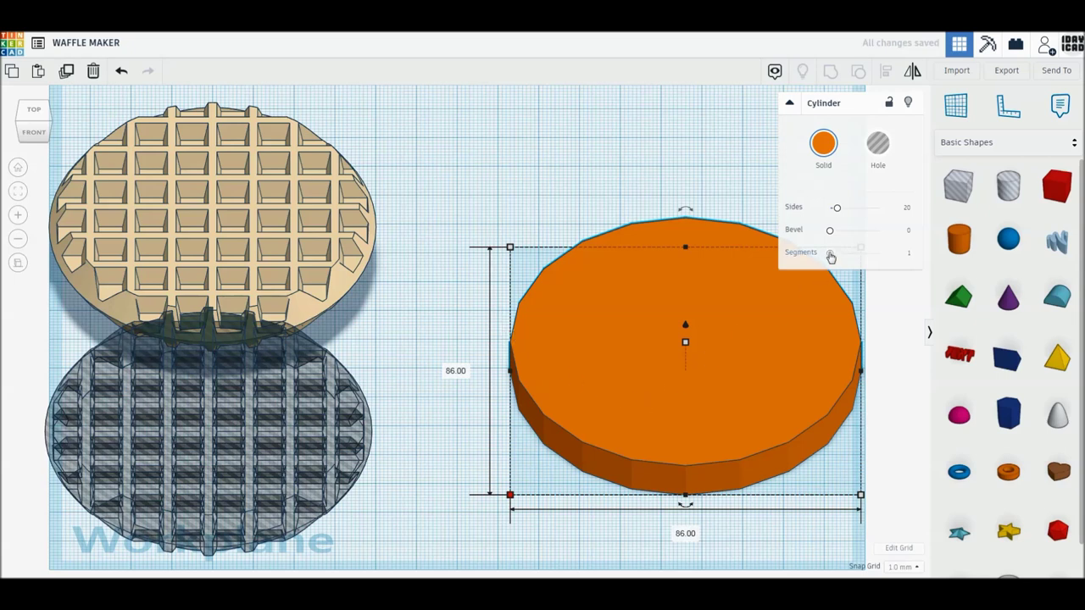
{"action": "left_click_drag", "start_coordinate": [837, 207], "coordinate": [908, 215]}
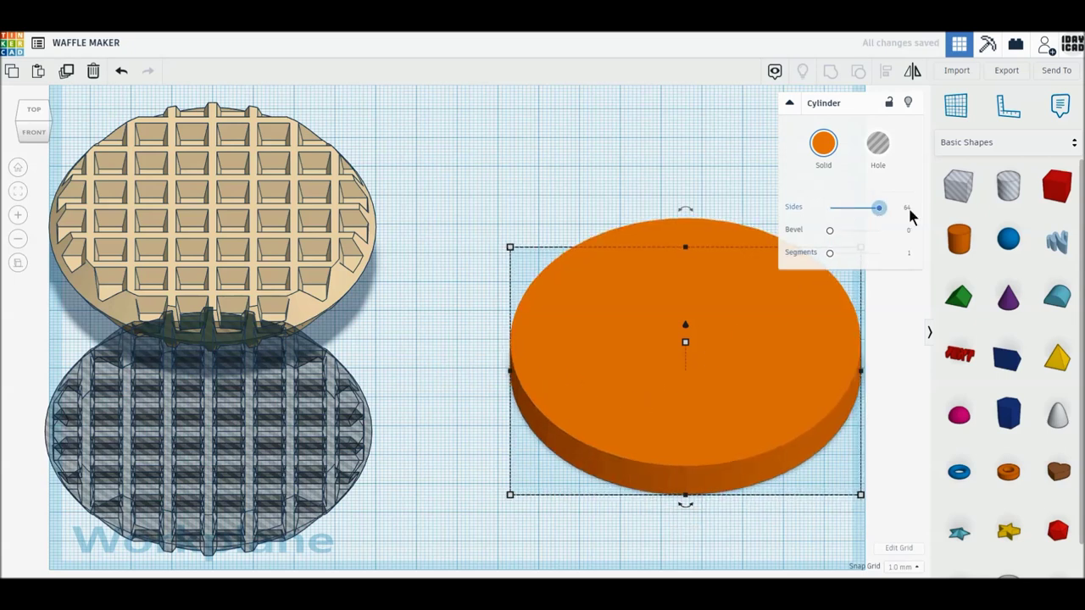
{"action": "left_click", "coordinate": [339, 287]}
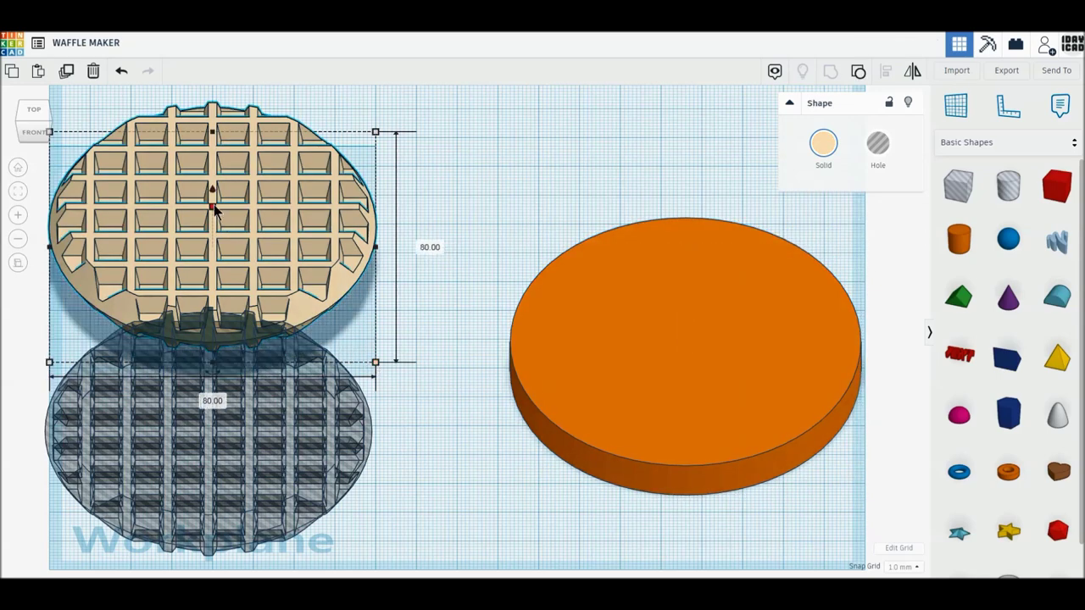
- Copy the waffle onto the disc, lower it in, centre both ways and group them
{"action": "left_click", "coordinate": [32, 133]}
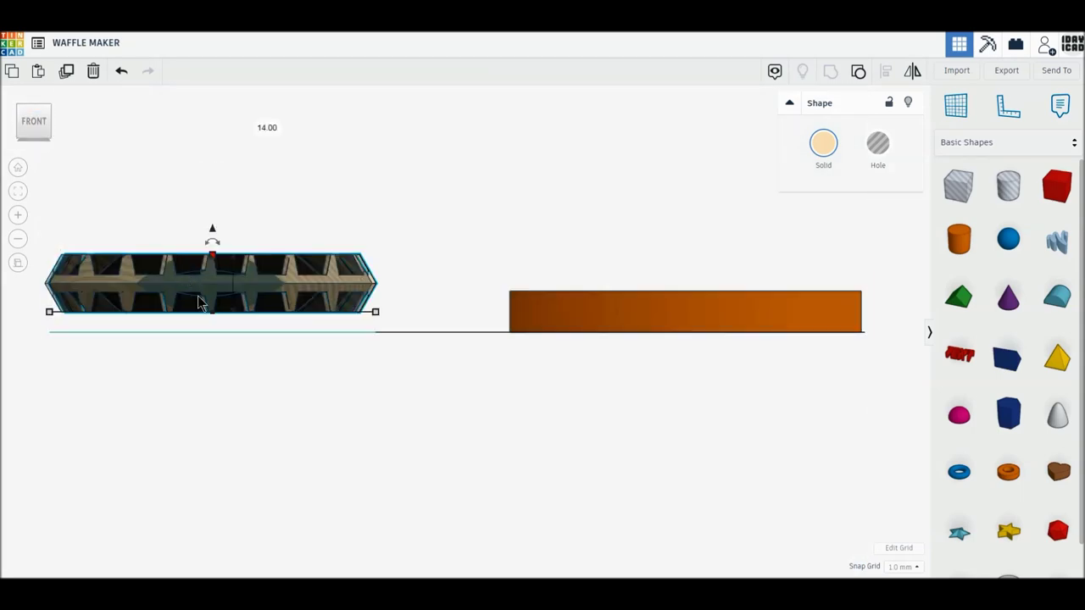
{"action": "left_click_drag", "start_coordinate": [210, 284], "coordinate": [683, 286], "text": "alt"}
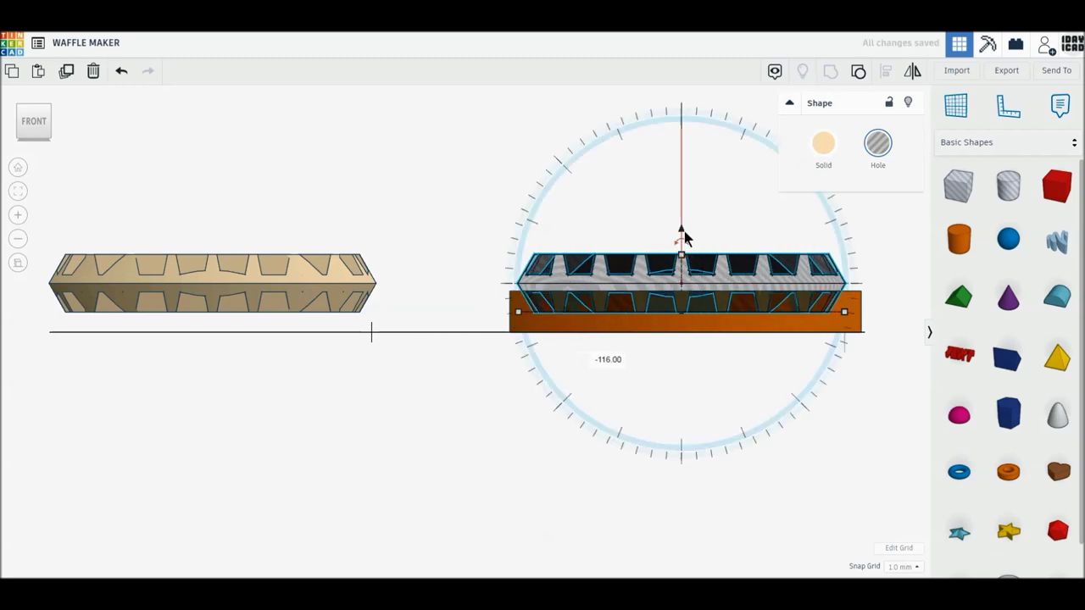
{"action": "left_click_drag", "start_coordinate": [683, 232], "coordinate": [683, 240]}
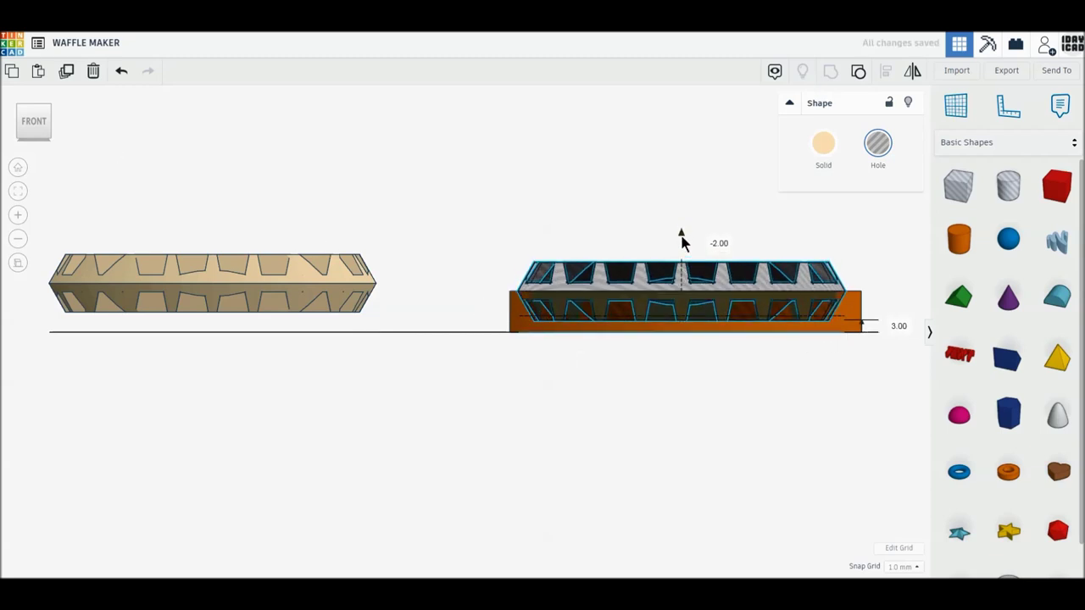
{"action": "left_click", "coordinate": [34, 103]}
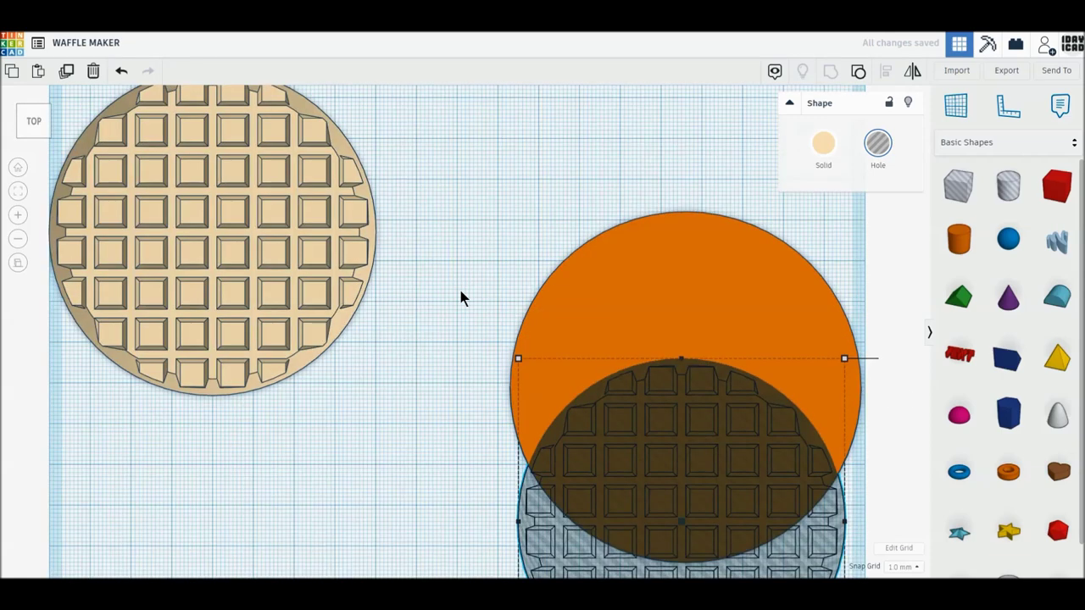
{"action": "mouse_move", "coordinate": [467, 300]}
{"action": "left_mouse_down"}
{"action": "mouse_move", "coordinate": [692, 520]}
{"action": "mouse_move", "coordinate": [596, 381]}
{"action": "left_mouse_up"}
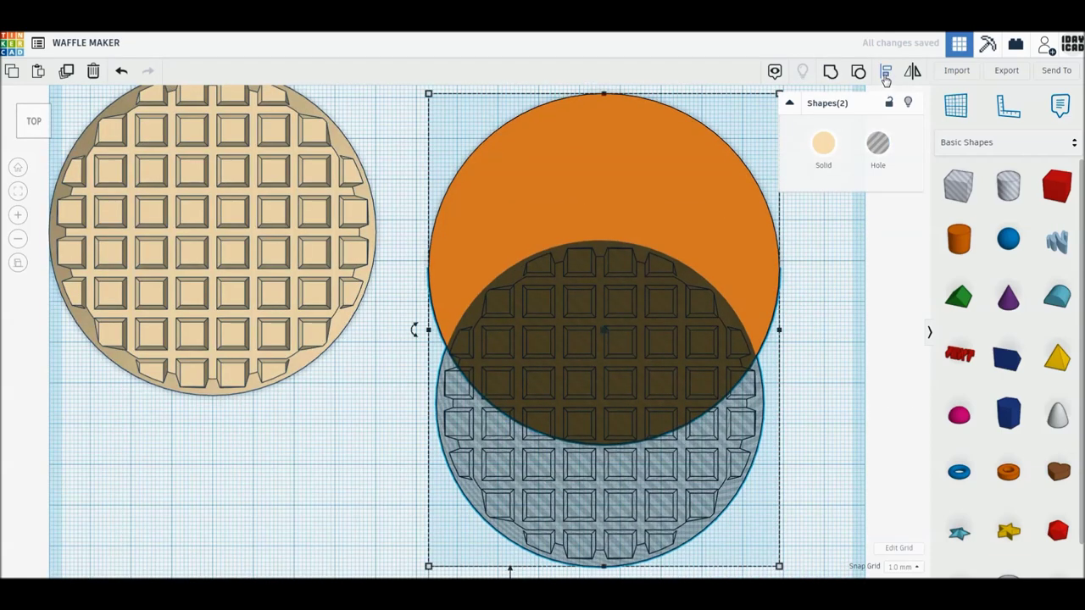
{"action": "left_click", "coordinate": [886, 77]}
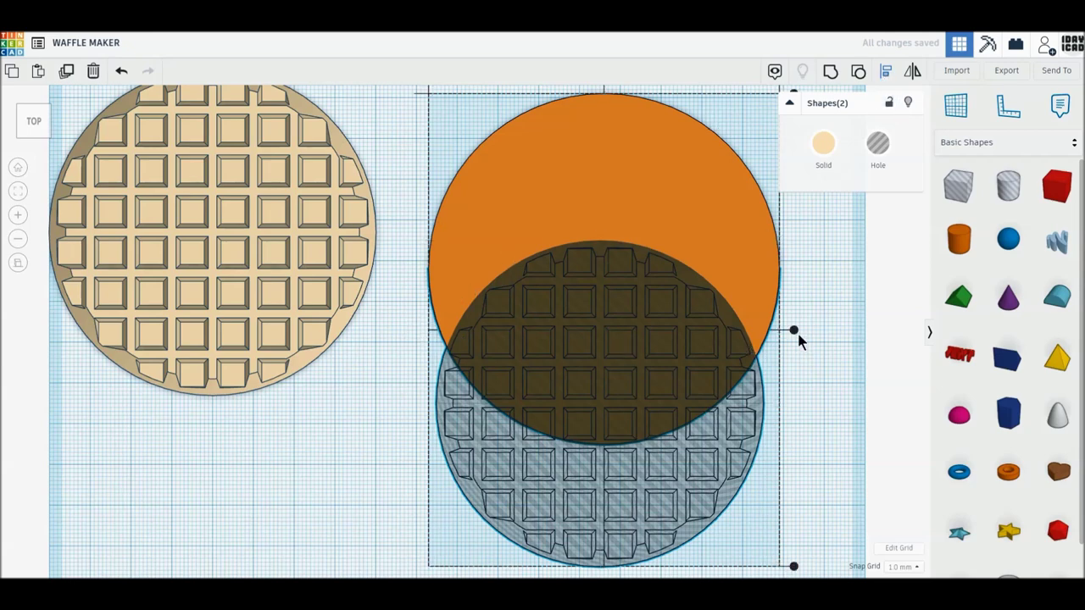
{"action": "left_click", "coordinate": [796, 331]}
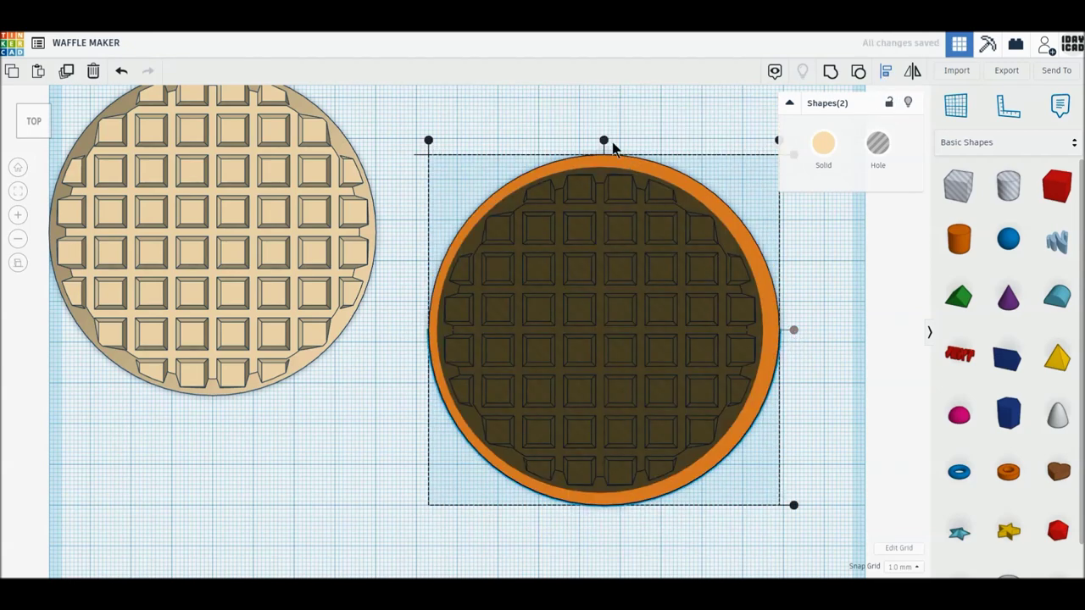
{"action": "left_click", "coordinate": [604, 141]}
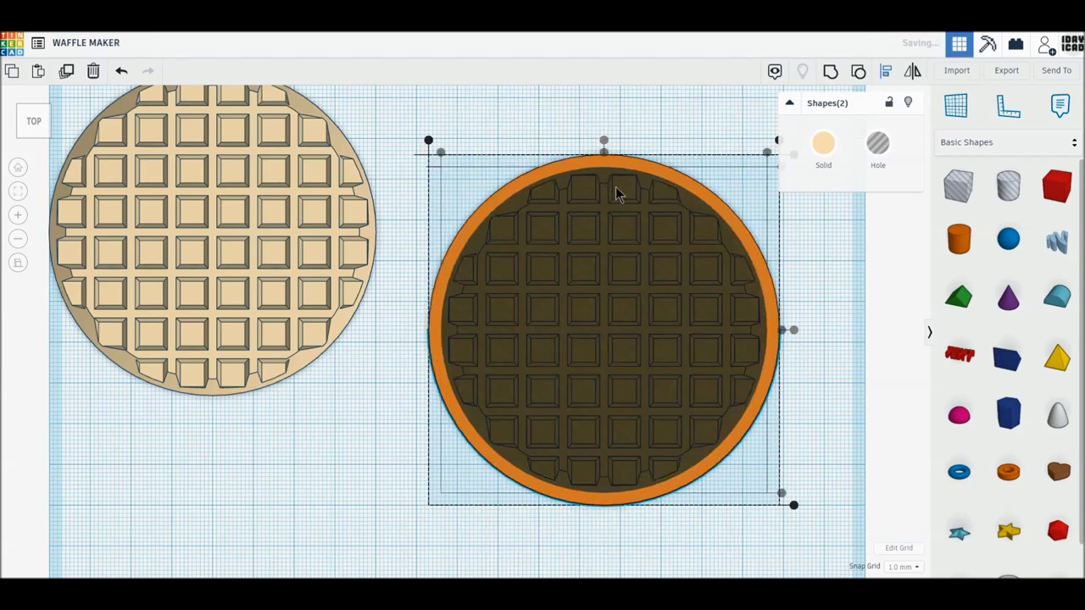
{"action": "left_click", "coordinate": [830, 76]}
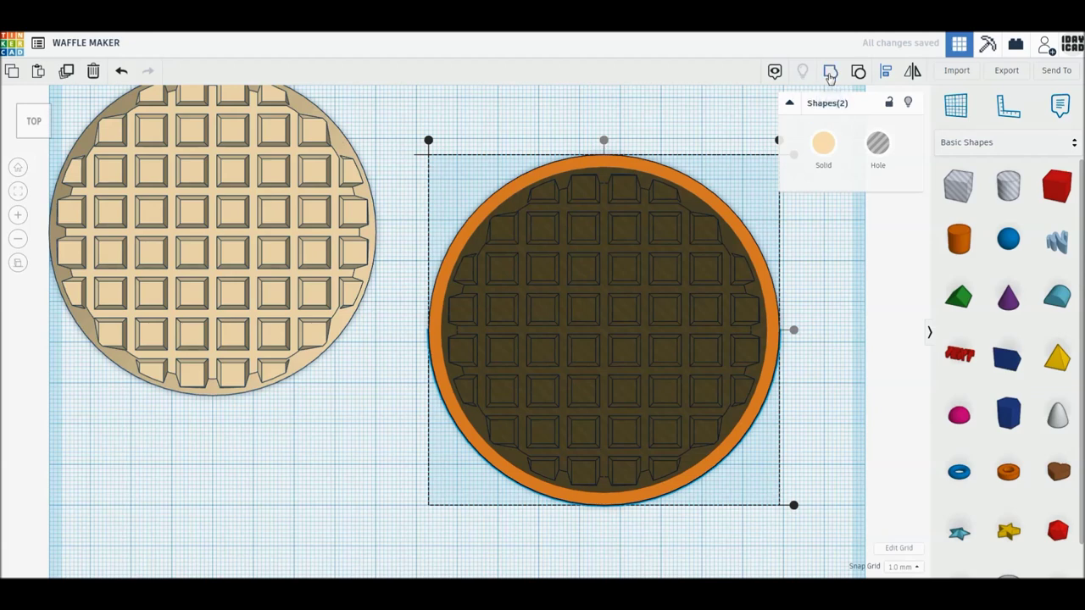
- Colour the waffle plate dark grey and tilt the view to inspect it in 3D
{"action": "left_click", "coordinate": [823, 143]}
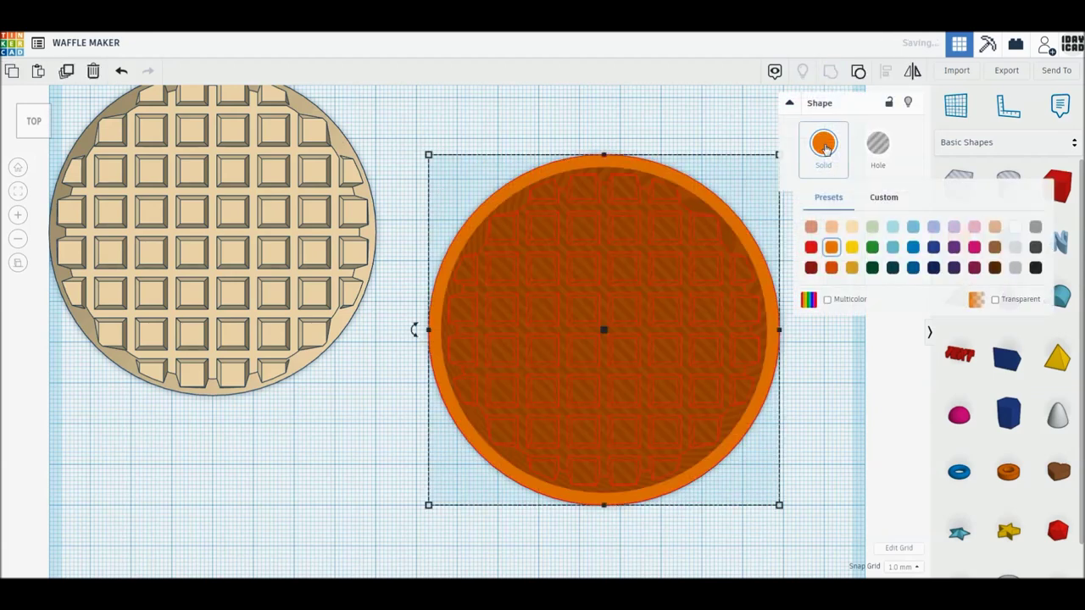
{"action": "left_click", "coordinate": [1037, 248]}
{"action": "left_click", "coordinate": [786, 375]}
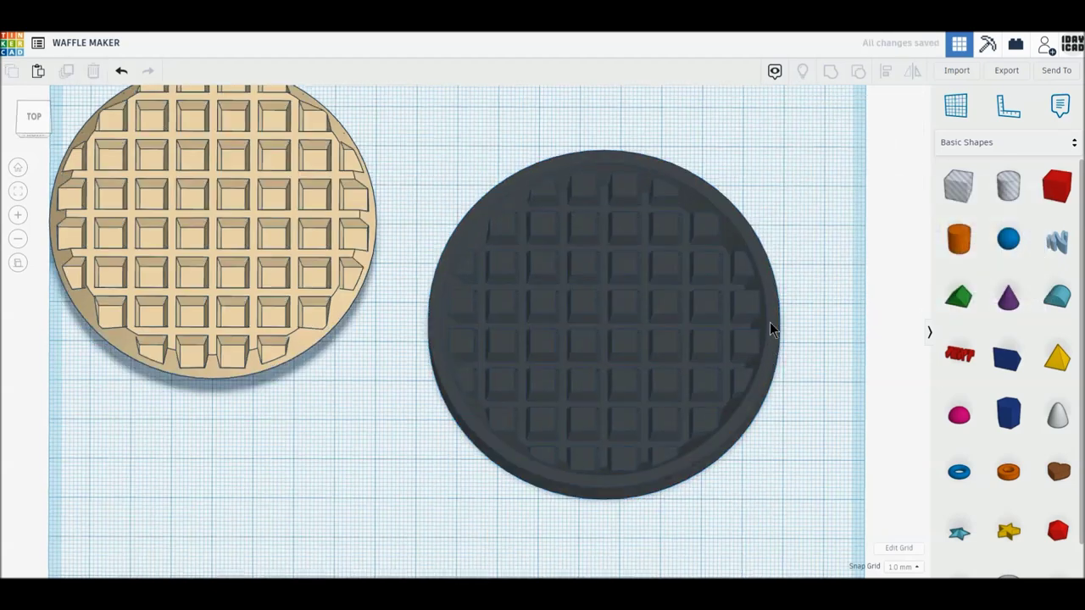
{"action": "right_click_drag", "start_coordinate": [770, 323], "coordinate": [768, 261]}
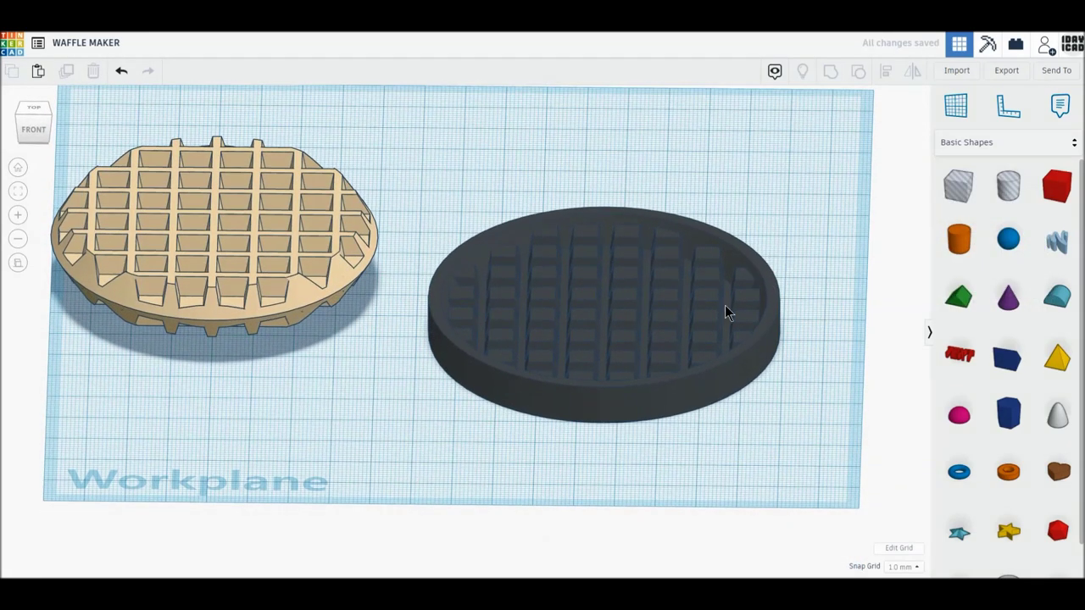
{"action": "left_click", "coordinate": [717, 390]}
{"action": "right_click_drag", "start_coordinate": [717, 390], "coordinate": [712, 288]}
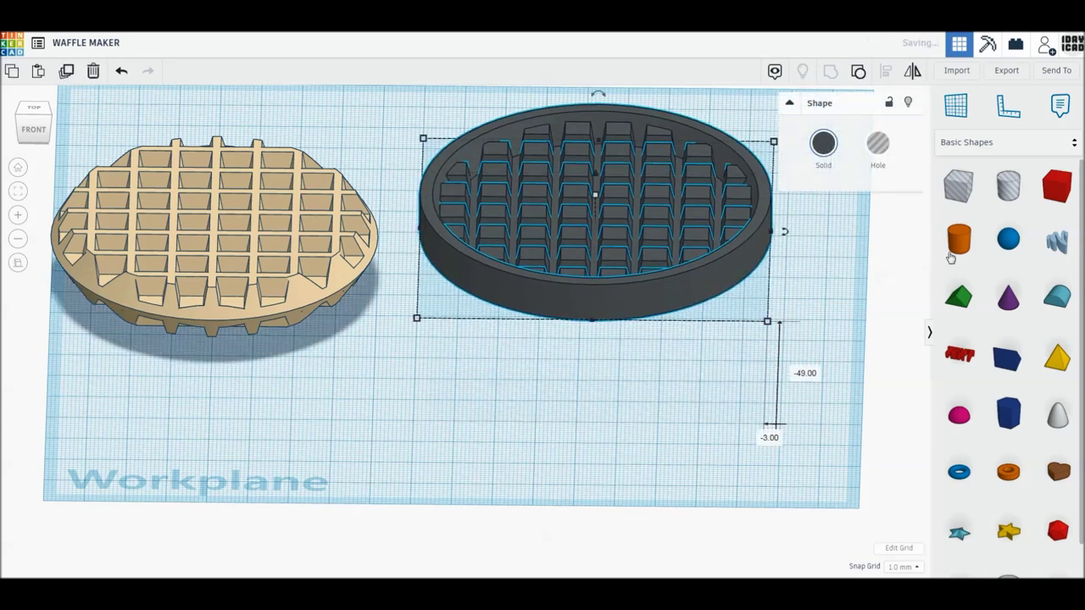
- Add a 90 × 90 mm, 15 mm tall, 64-sided cylinder in front of the grey plate
{"action": "left_click_drag", "start_coordinate": [958, 238], "coordinate": [636, 407]}
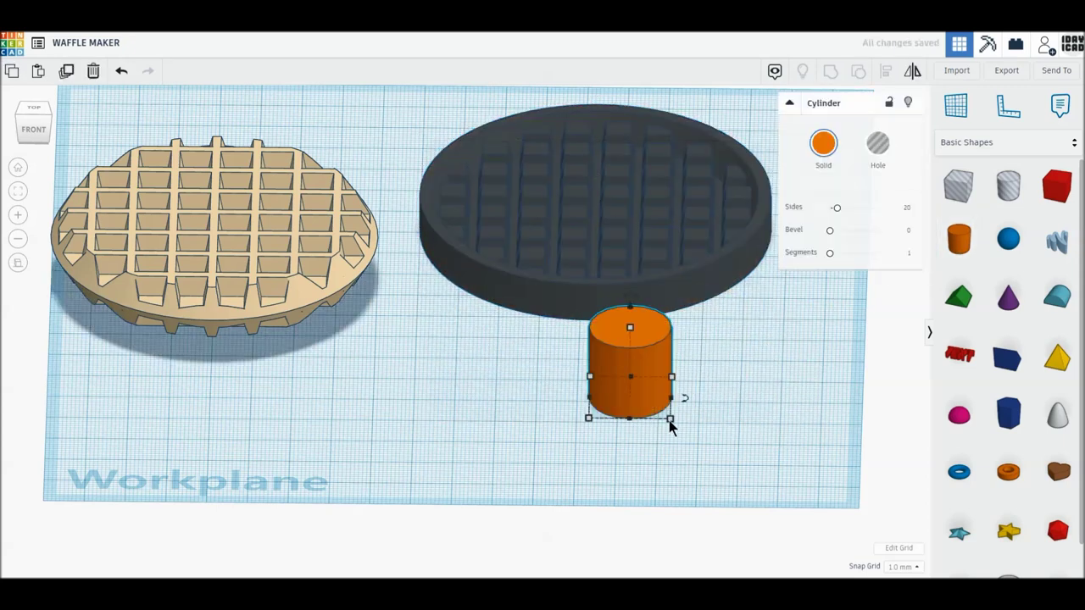
{"action": "left_click", "coordinate": [628, 446]}
{"action": "type", "text": "9"}
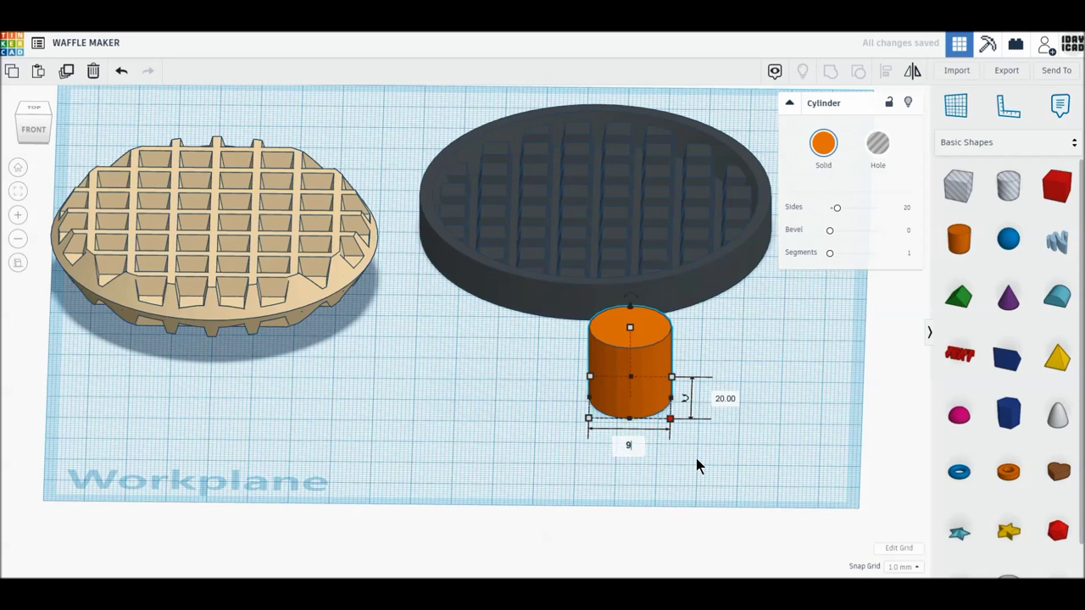
{"action": "type", "text": "0.00"}
{"action": "key", "text": "Return"}
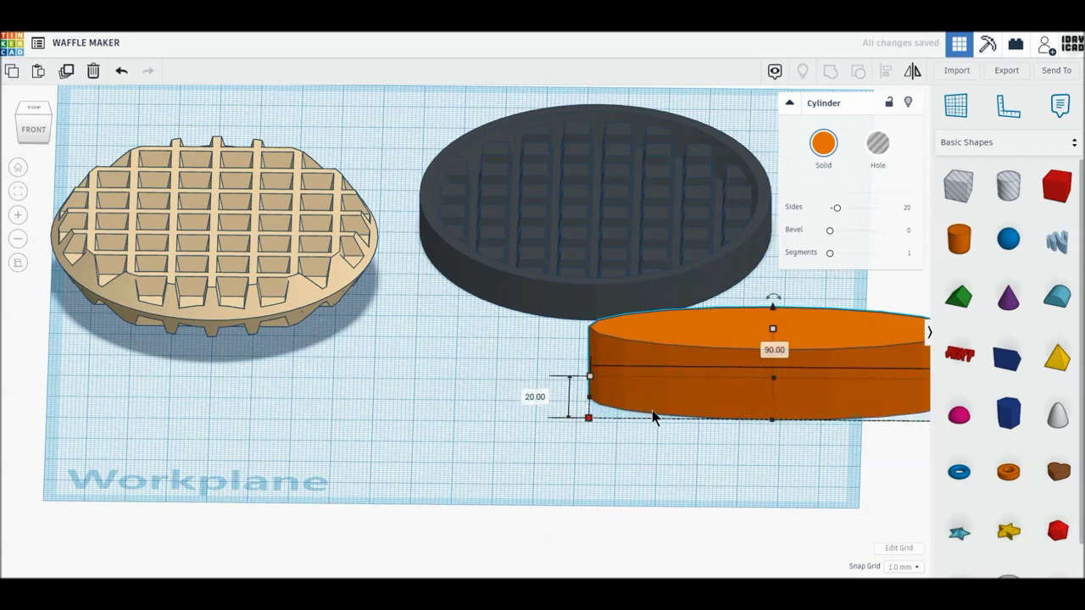
{"action": "left_click", "coordinate": [535, 397]}
{"action": "type", "text": "90"}
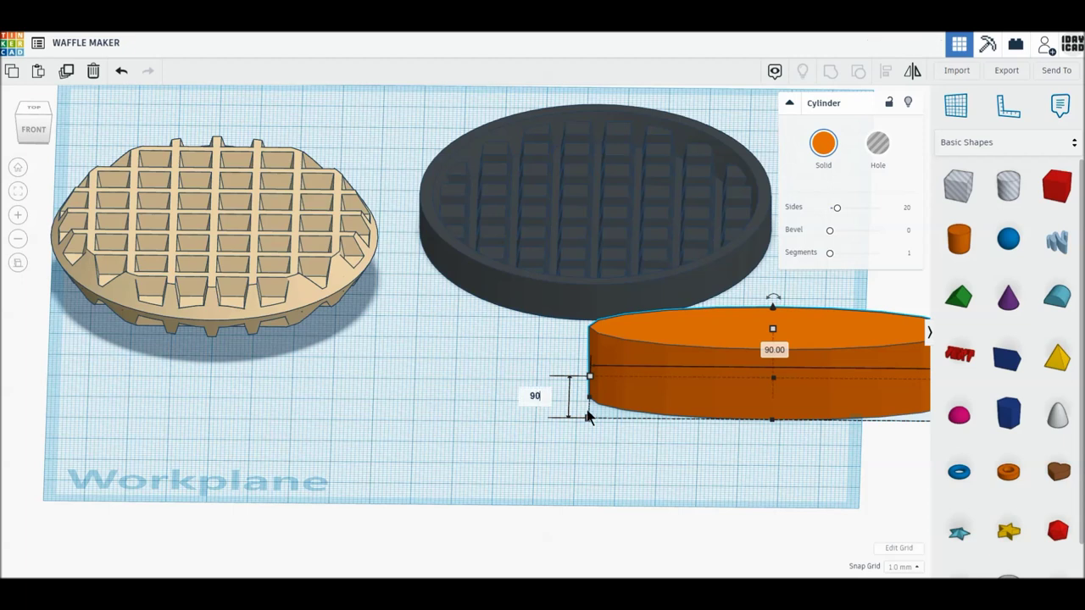
{"action": "key", "text": "Return"}
{"action": "left_click_drag", "start_coordinate": [675, 374], "coordinate": [536, 424]}
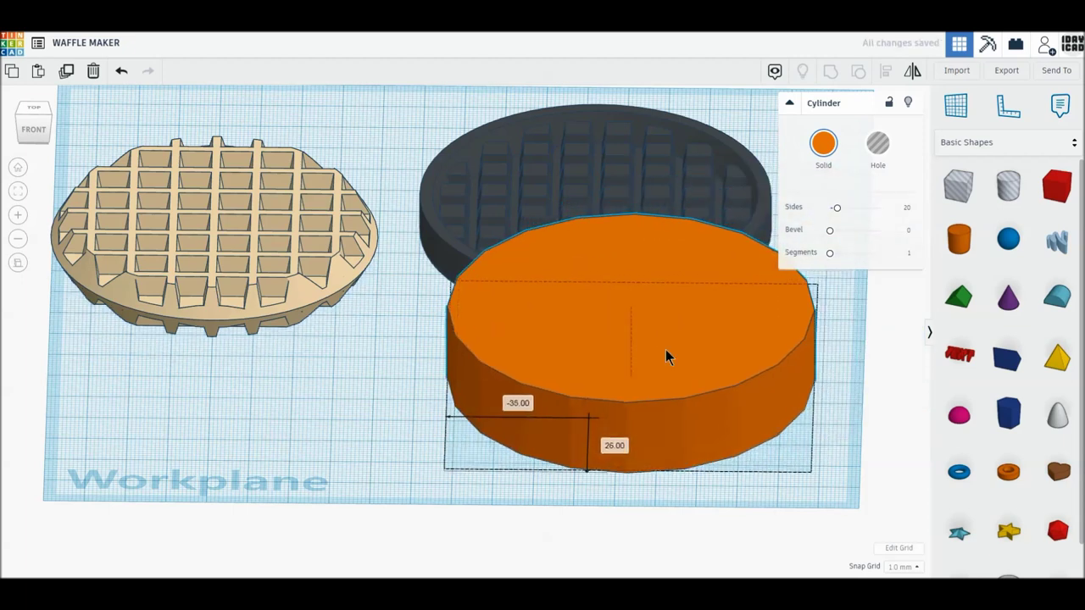
{"action": "left_click_drag", "start_coordinate": [836, 208], "coordinate": [879, 208]}
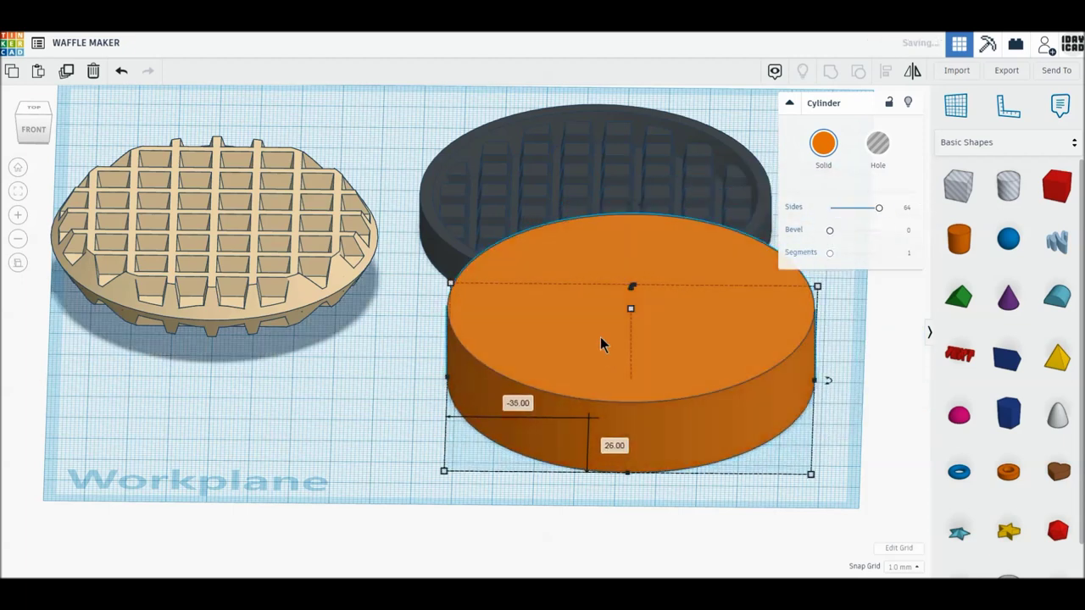
{"action": "type", "text": "15"}
{"action": "key", "text": "Return"}
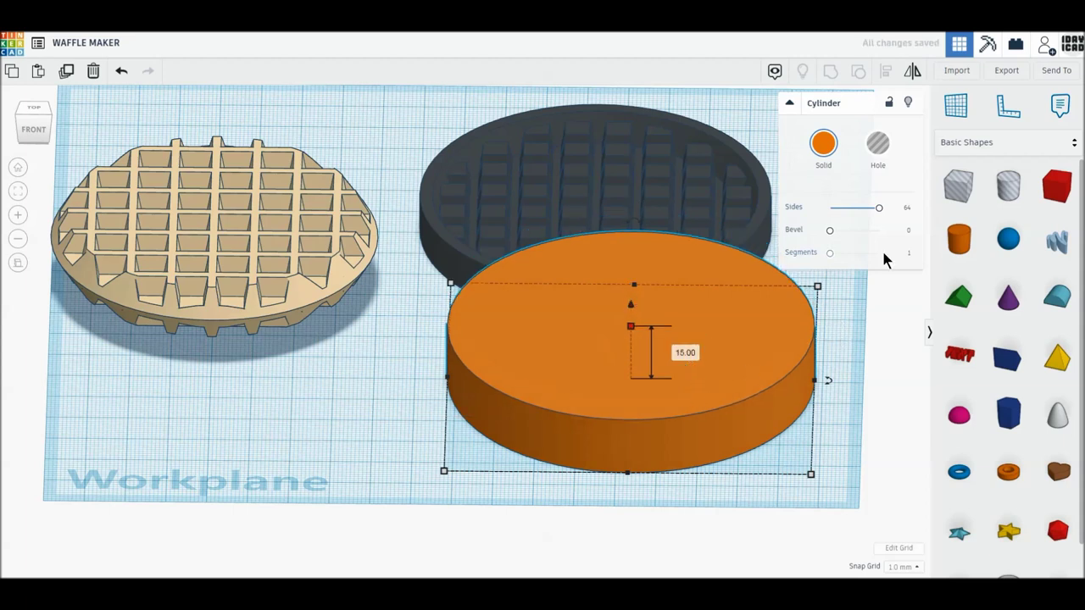
- Duplicate the cylinder, resize the copy to 86 × 86 mm, make it a hole and raise it slightly
{"action": "left_click", "coordinate": [66, 72]}
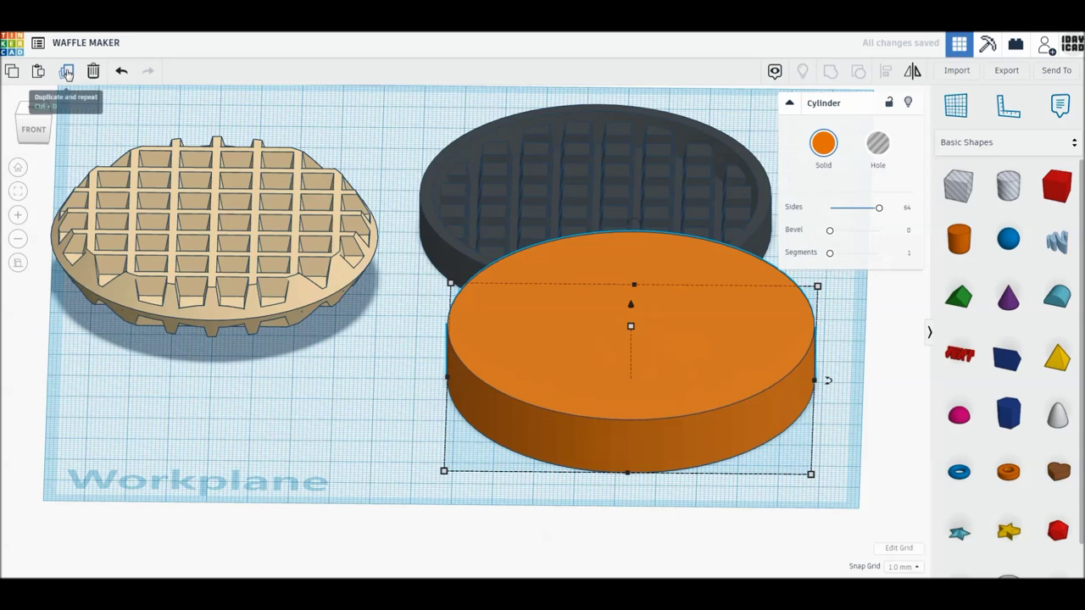
{"action": "left_click_drag", "start_coordinate": [546, 349], "coordinate": [331, 397]}
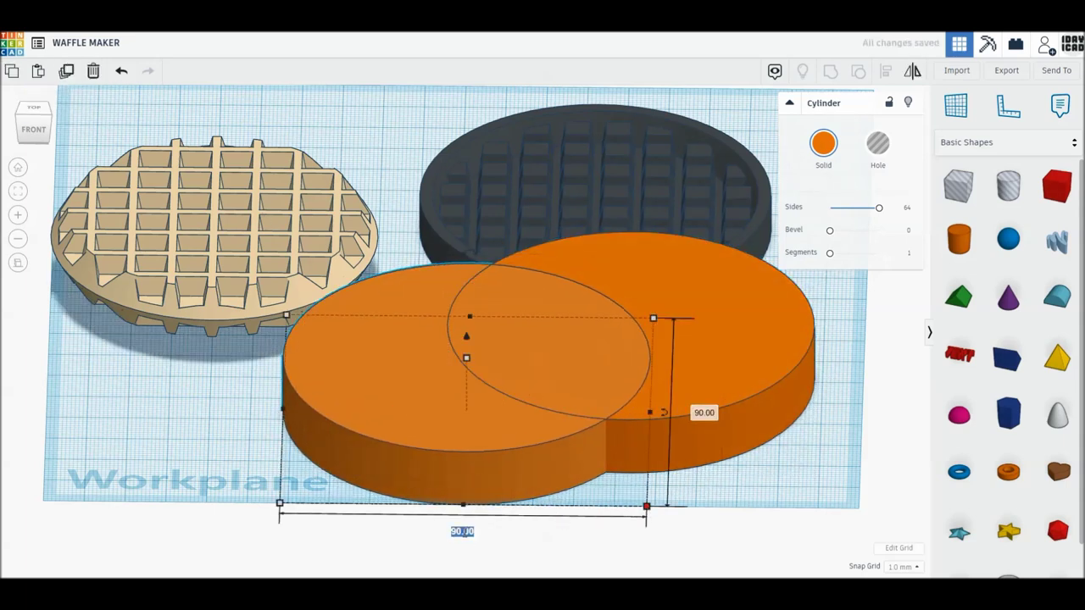
{"action": "type", "text": "86"}
{"action": "key", "text": "Return"}
{"action": "type", "text": "86"}
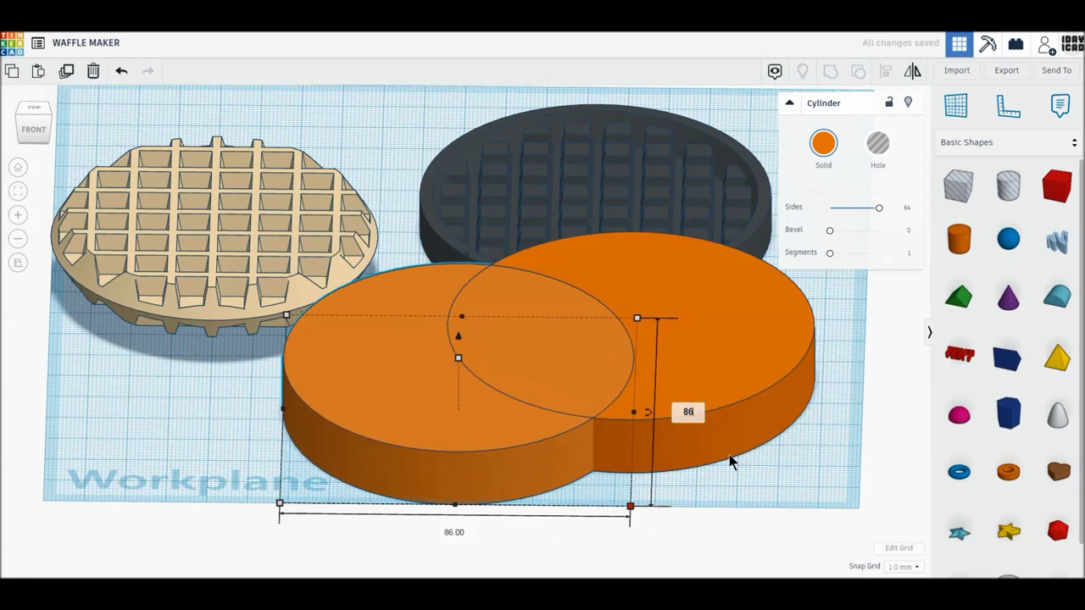
{"action": "key", "text": "Return"}
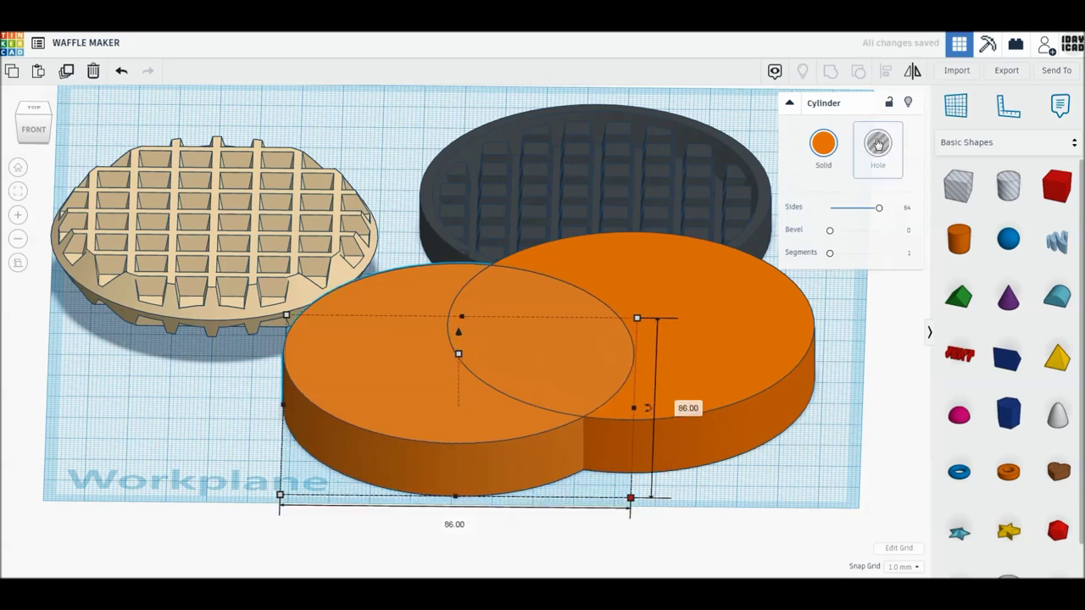
{"action": "left_click", "coordinate": [878, 144]}
{"action": "key", "text": "Up"}
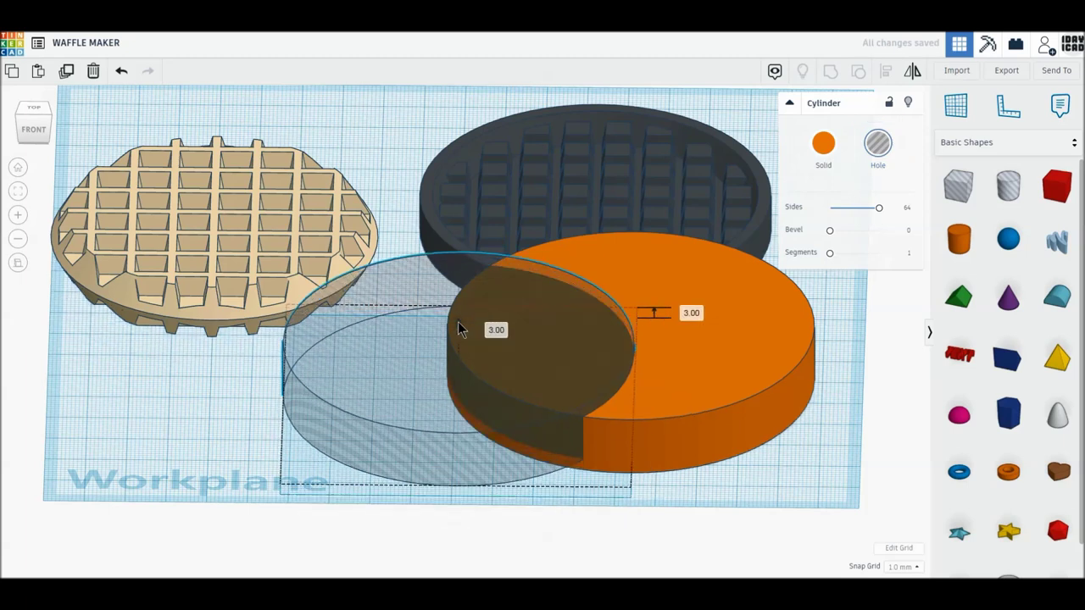
{"action": "left_click_drag", "start_coordinate": [458, 330], "coordinate": [459, 324]}
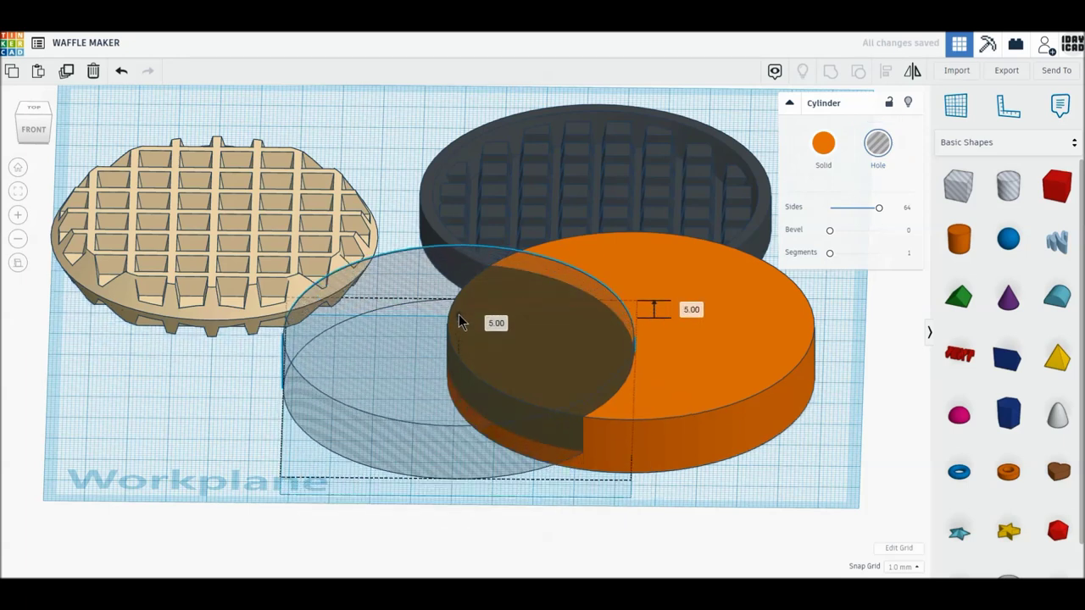
- Centre the hole on the cylinder, group them into a ring and colour it light grey
{"action": "left_click_drag", "start_coordinate": [701, 518], "coordinate": [522, 446]}
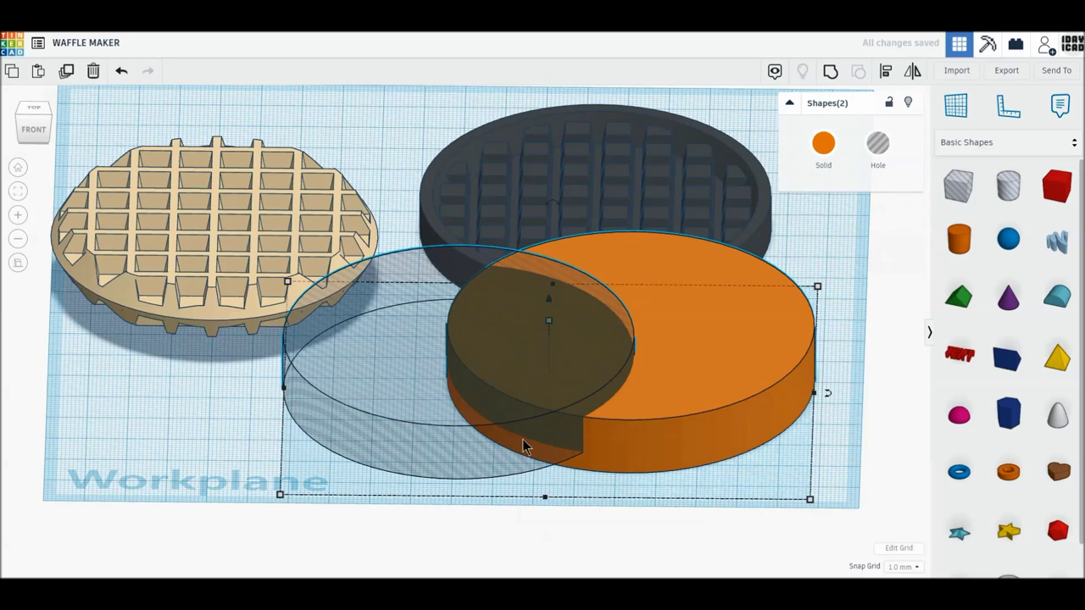
{"action": "left_click", "coordinate": [889, 75]}
{"action": "left_click", "coordinate": [545, 506]}
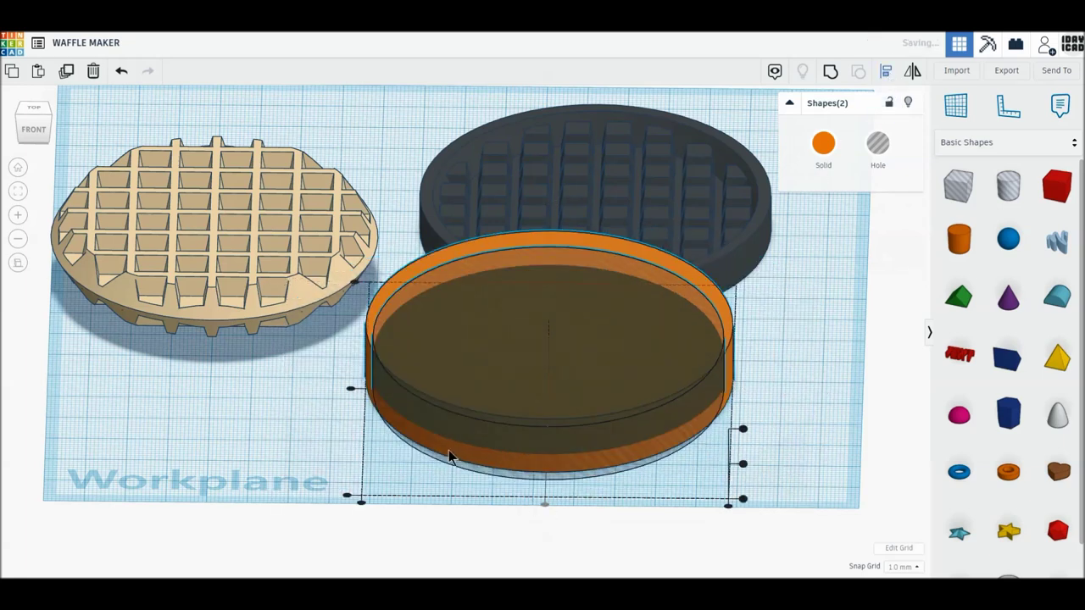
{"action": "left_click", "coordinate": [353, 392]}
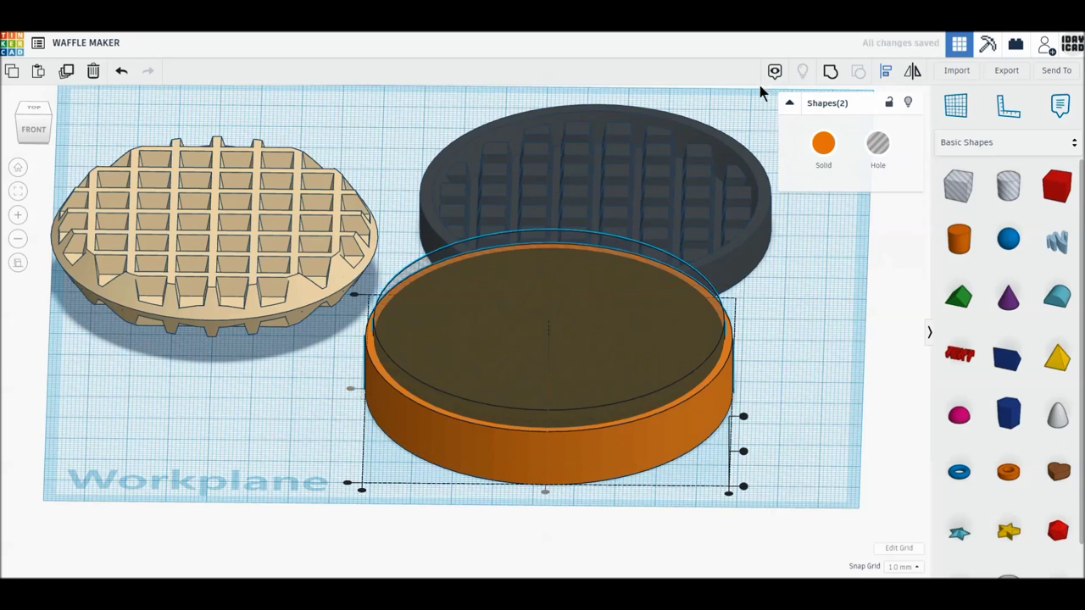
{"action": "left_click", "coordinate": [835, 72]}
{"action": "left_click", "coordinate": [826, 153]}
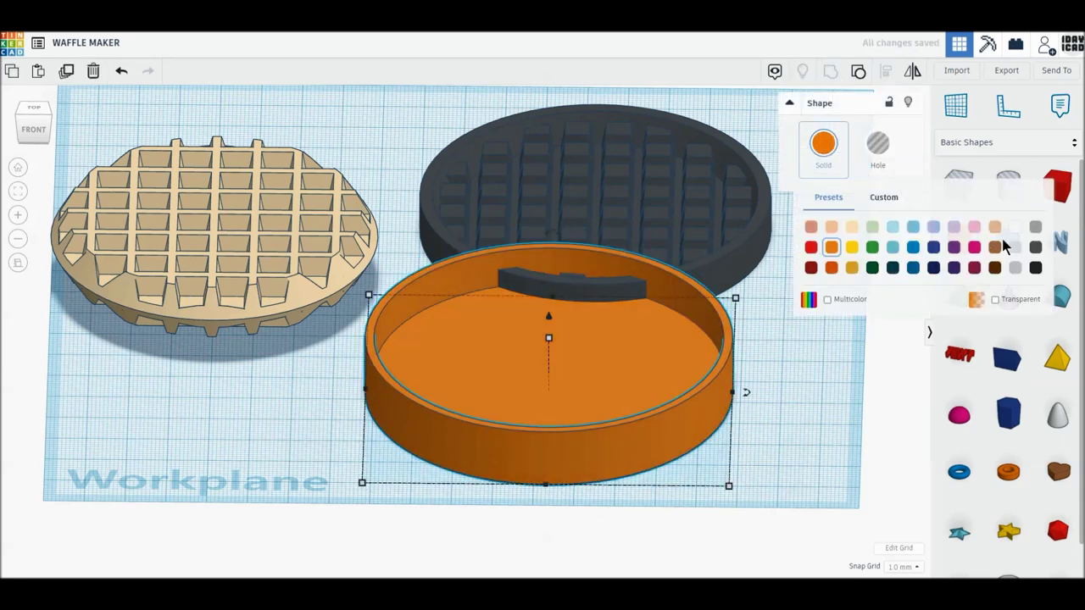
{"action": "left_click", "coordinate": [1016, 246]}
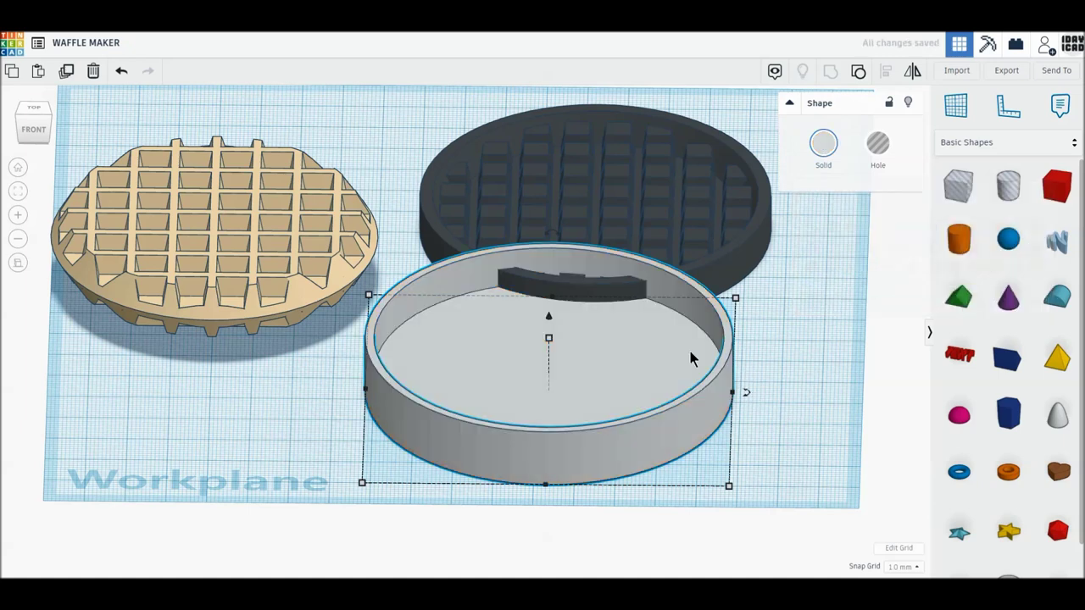
{"action": "left_click", "coordinate": [759, 200], "text": "shift"}
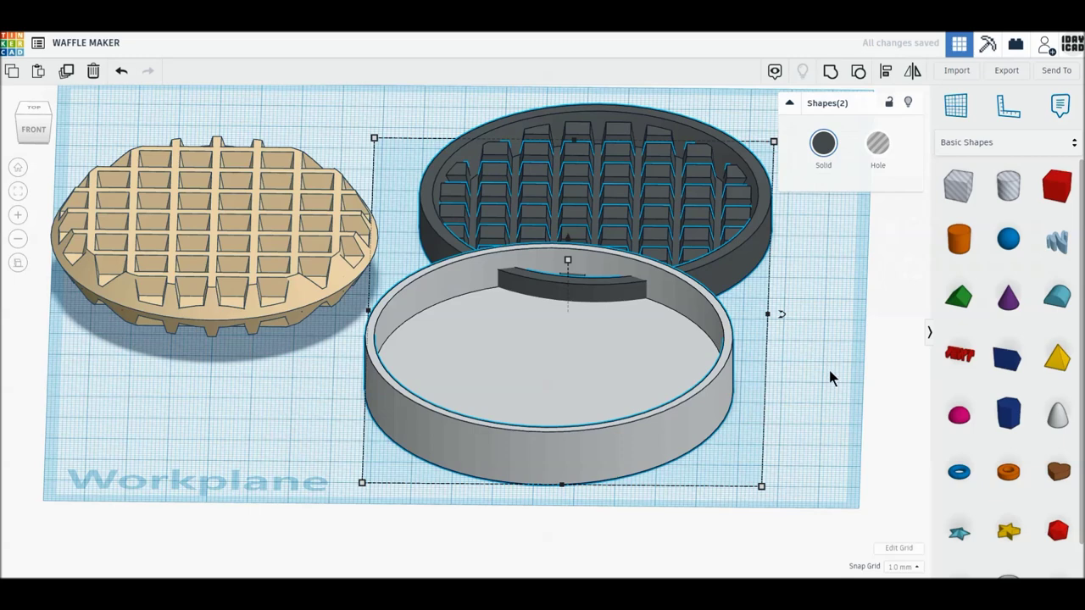
- Use Align on the waffle grid and ring, centring the grid on both axes
{"action": "left_click", "coordinate": [886, 71]}
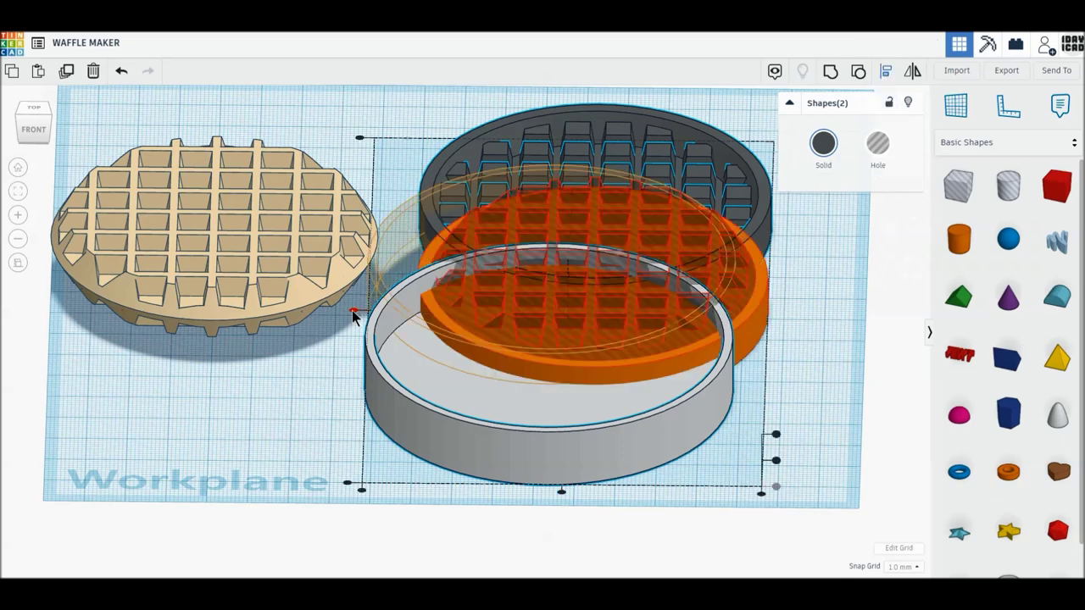
{"action": "left_click", "coordinate": [354, 310]}
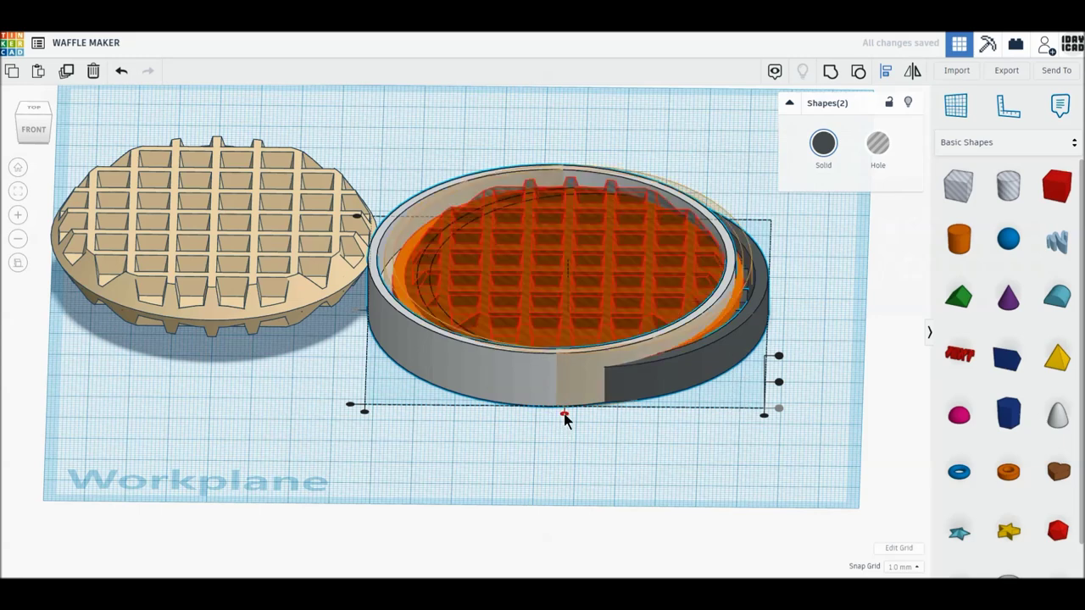
{"action": "left_click", "coordinate": [563, 413]}
{"action": "left_click", "coordinate": [595, 450]}
{"action": "left_click", "coordinate": [593, 300]}
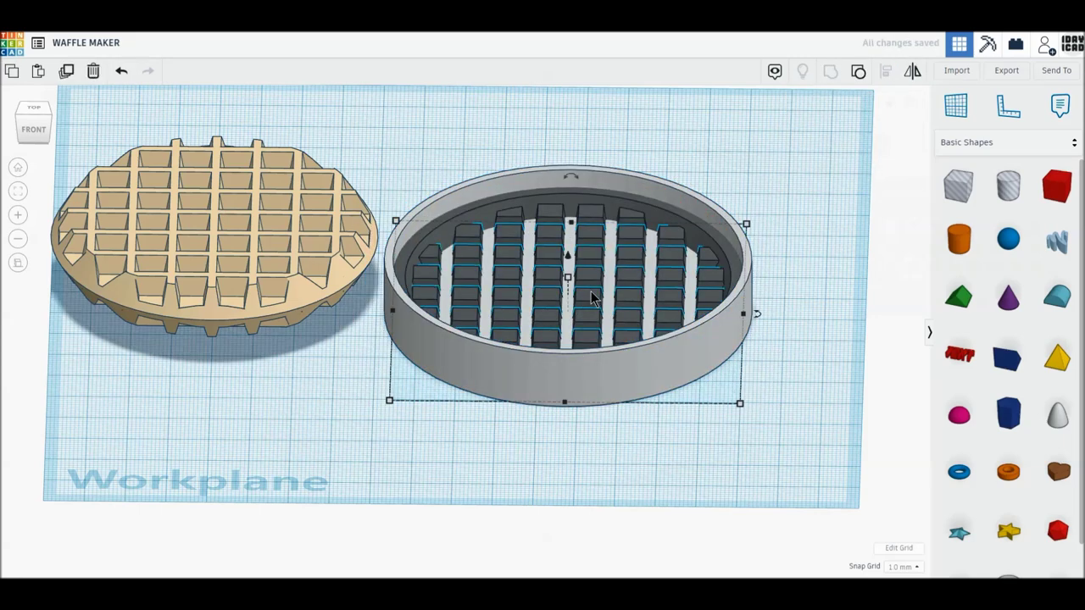
{"action": "left_click", "coordinate": [709, 314], "text": "shift"}
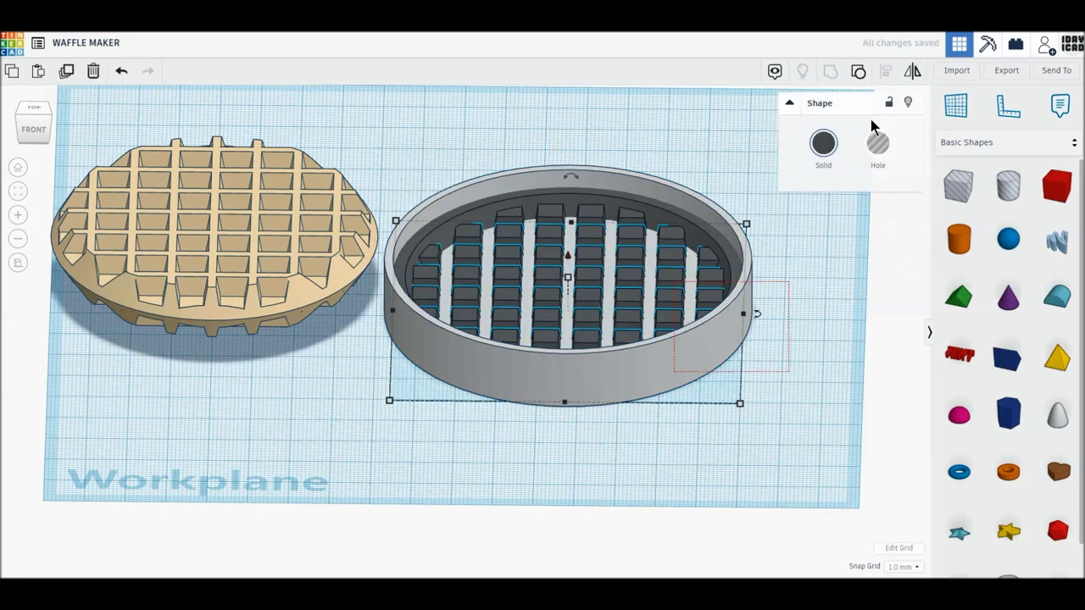
{"action": "left_click", "coordinate": [884, 75]}
{"action": "left_click", "coordinate": [762, 356]}
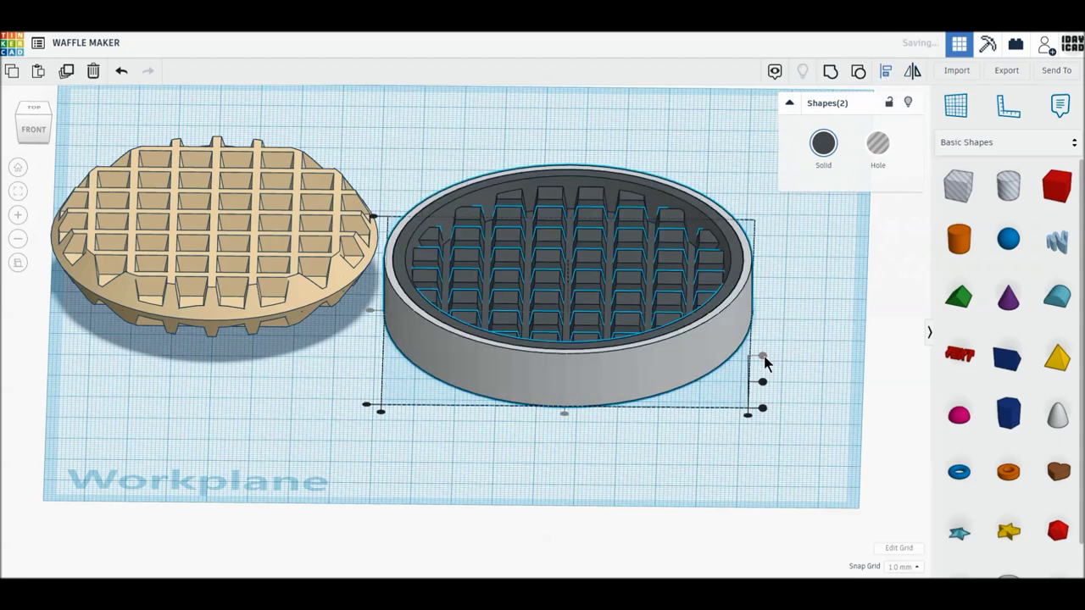
{"action": "left_click", "coordinate": [806, 323]}
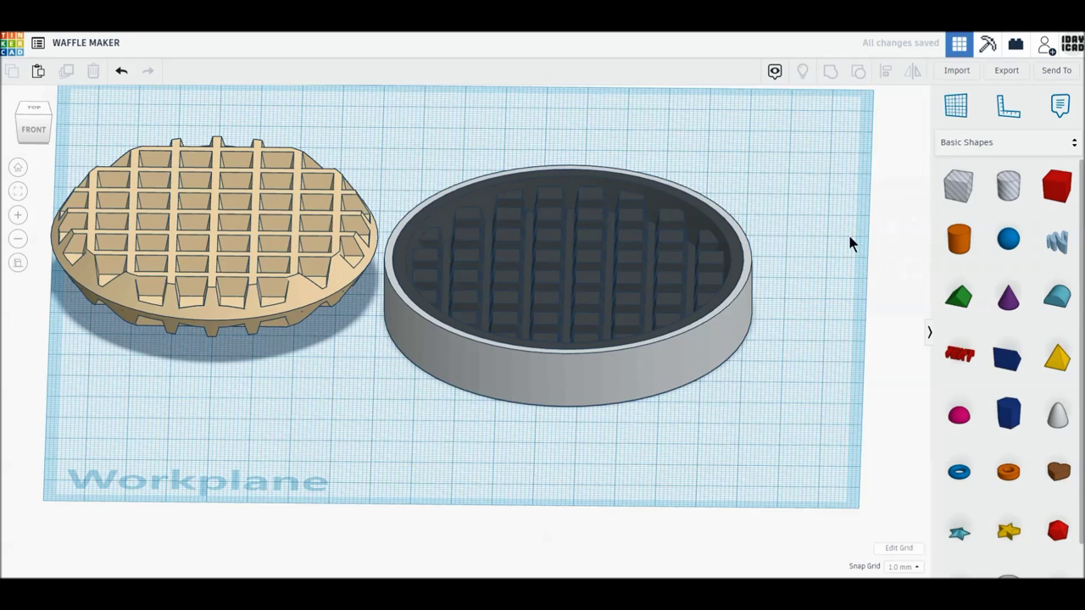
- Add a new cylinder sized 10 × 10 mm
{"action": "left_click_drag", "start_coordinate": [969, 235], "coordinate": [700, 468]}
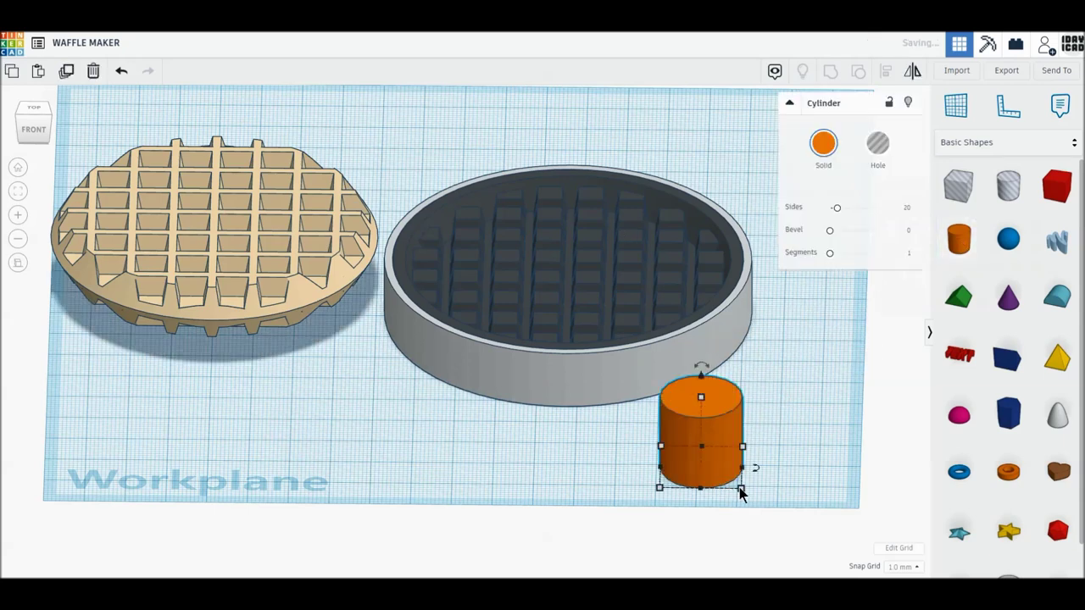
{"action": "left_click", "coordinate": [723, 515]}
{"action": "type", "text": "10"}
{"action": "key", "text": "Return"}
{"action": "left_click", "coordinate": [772, 472]}
{"action": "type", "text": "10"}
{"action": "key", "text": "Return"}
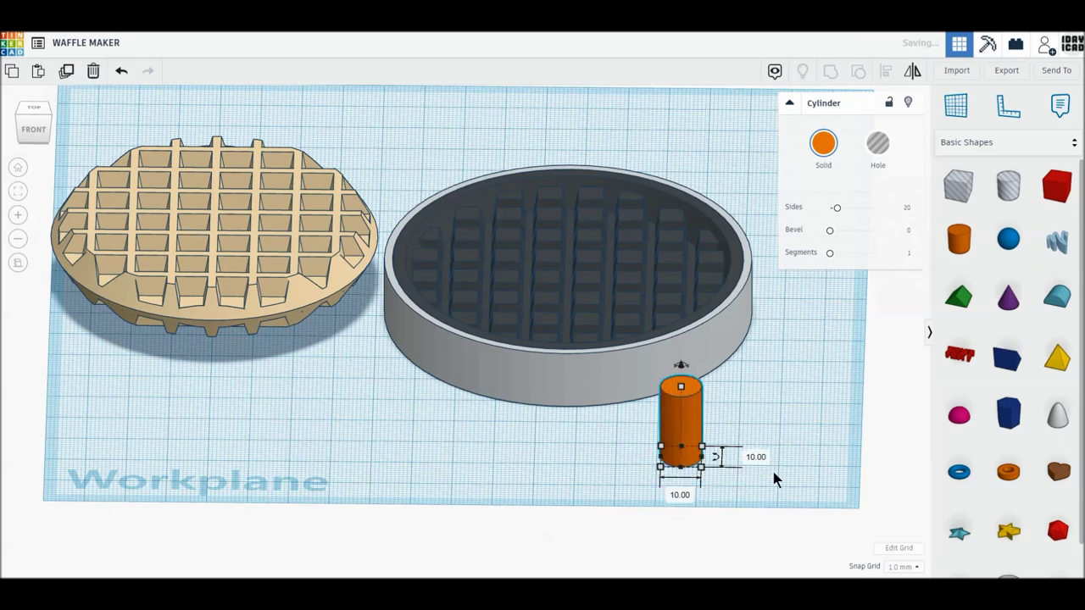
- Give the cylinder 64 sides, maximum bevel and a dark grey colour
{"action": "left_click", "coordinate": [837, 208]}
{"action": "left_click", "coordinate": [879, 208]}
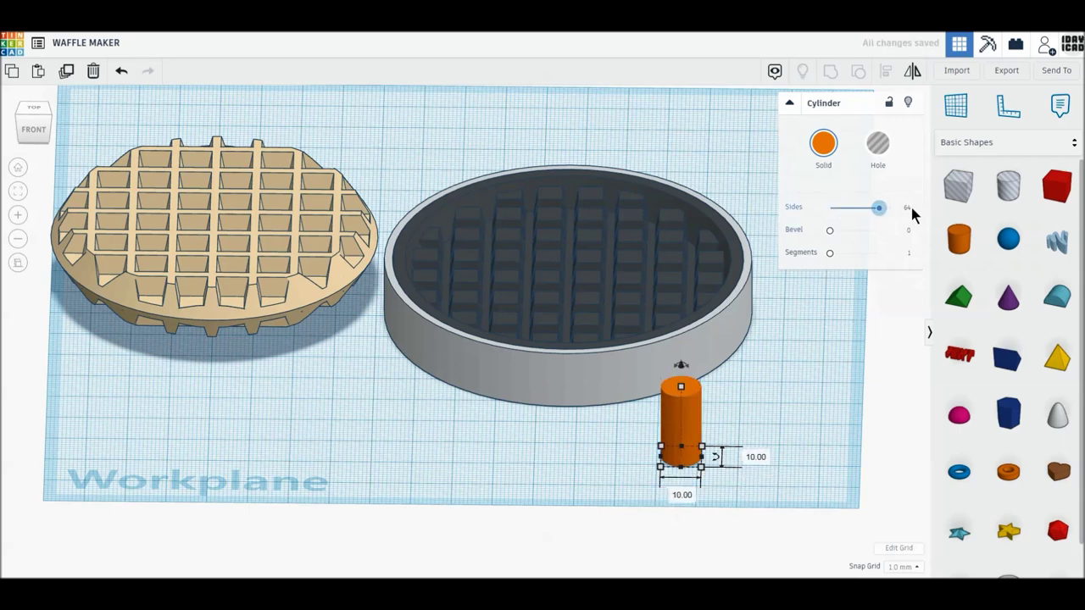
{"action": "left_click", "coordinate": [831, 229]}
{"action": "left_click_drag", "start_coordinate": [903, 238], "coordinate": [931, 226]}
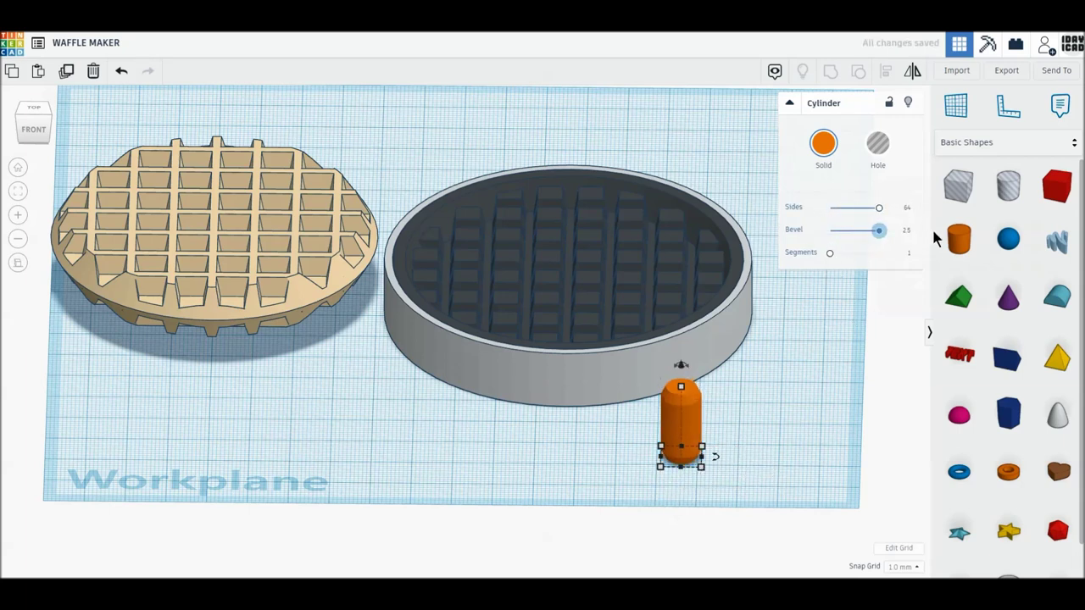
{"action": "left_click", "coordinate": [823, 143]}
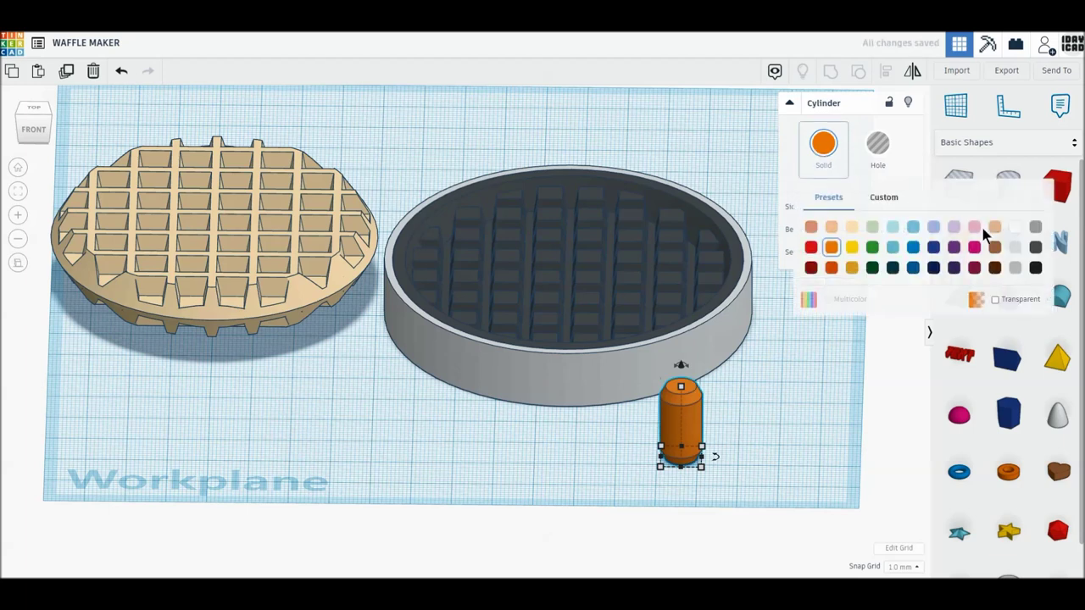
{"action": "left_click", "coordinate": [1034, 246]}
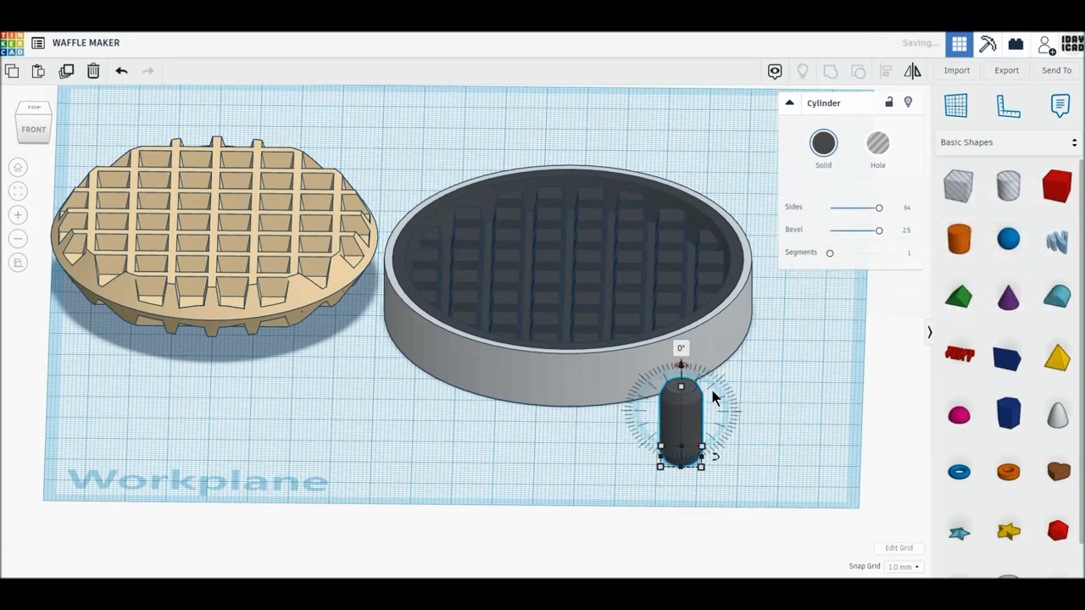
- Rotate the cylinder 90° onto its side and raise it 10 mm
{"action": "left_click_drag", "start_coordinate": [712, 392], "coordinate": [724, 411]}
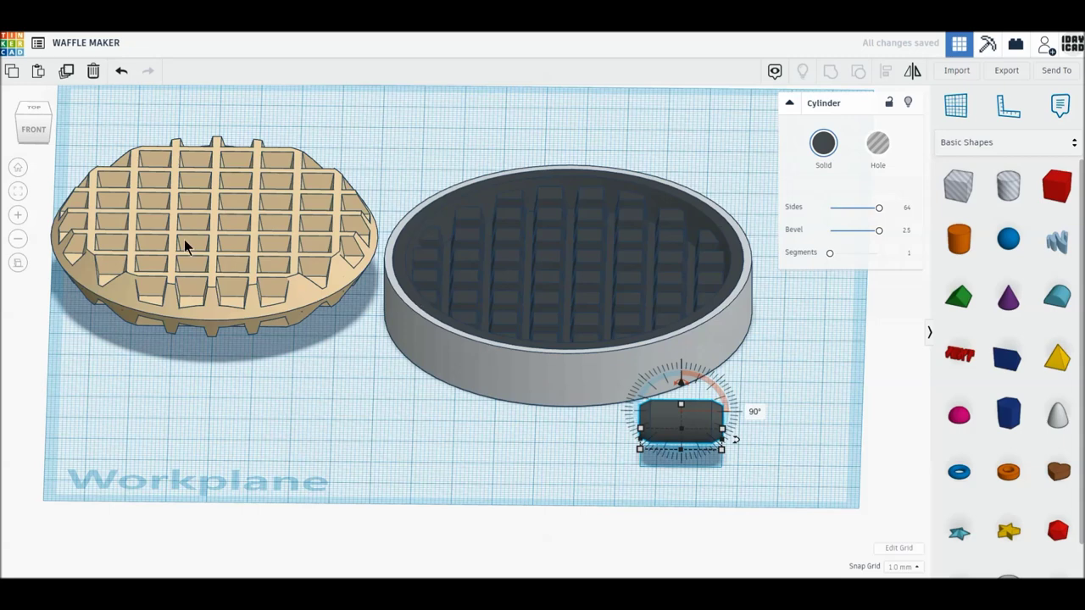
{"action": "left_click", "coordinate": [37, 133]}
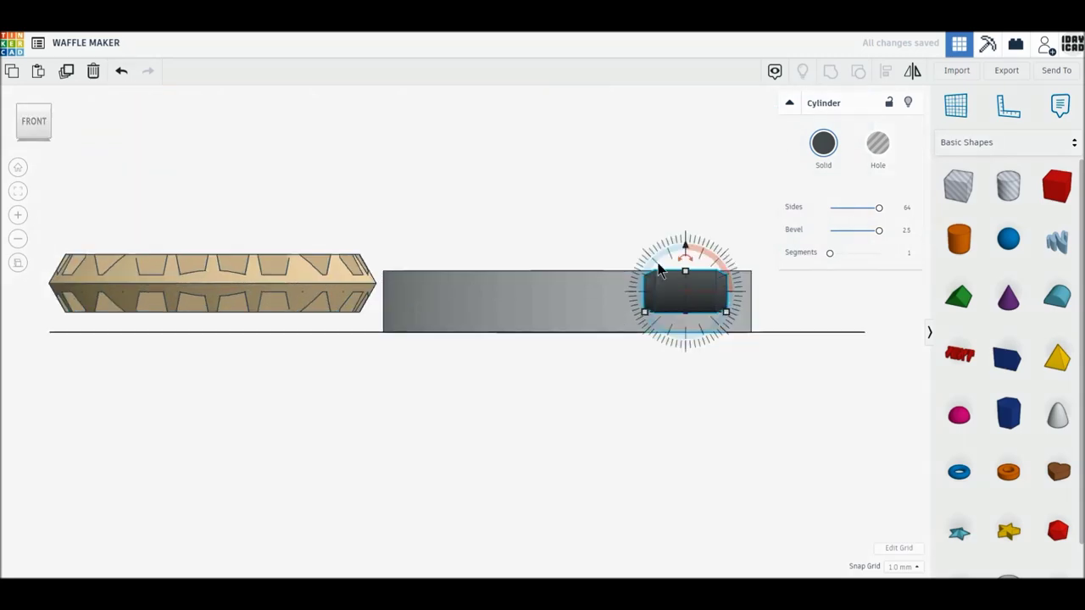
{"action": "left_click_drag", "start_coordinate": [685, 243], "coordinate": [685, 223]}
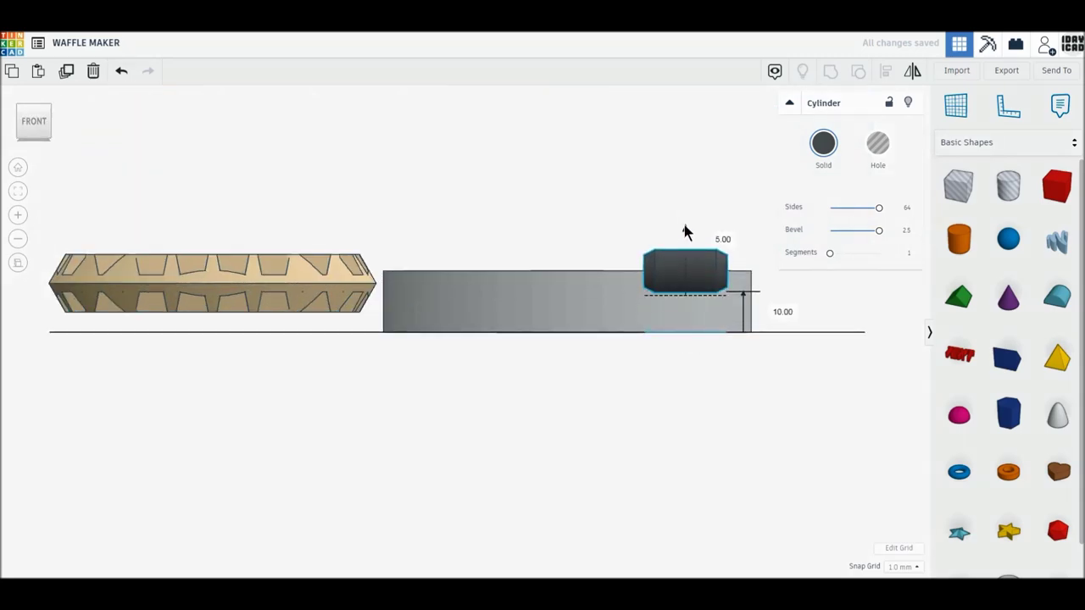
- From the top view, move the dark grey cylinder onto the waffle plate's back rim
{"action": "left_click", "coordinate": [34, 104]}
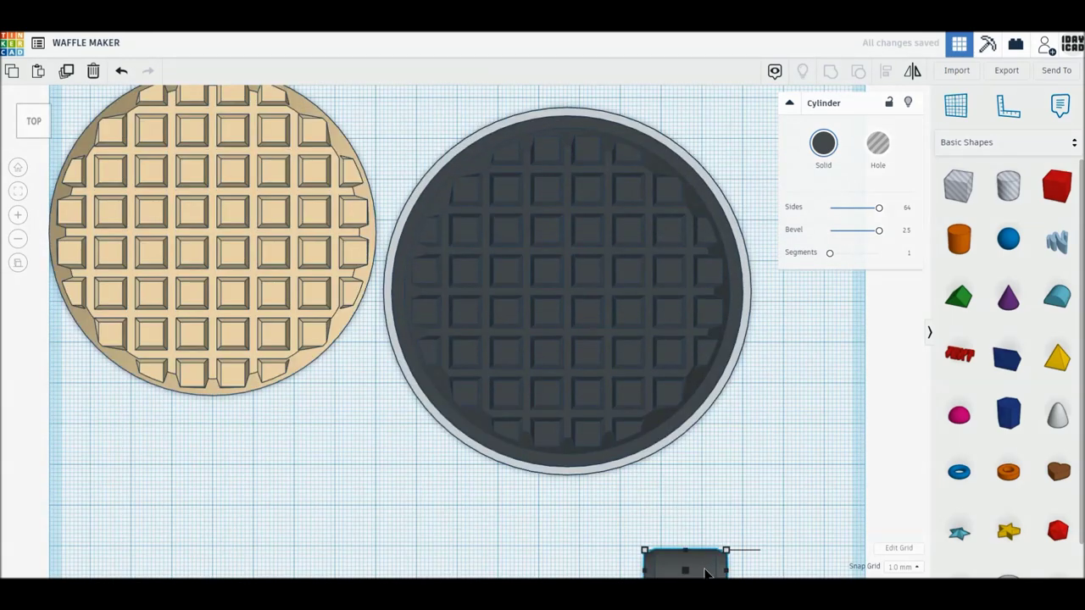
{"action": "left_click_drag", "start_coordinate": [705, 573], "coordinate": [591, 118]}
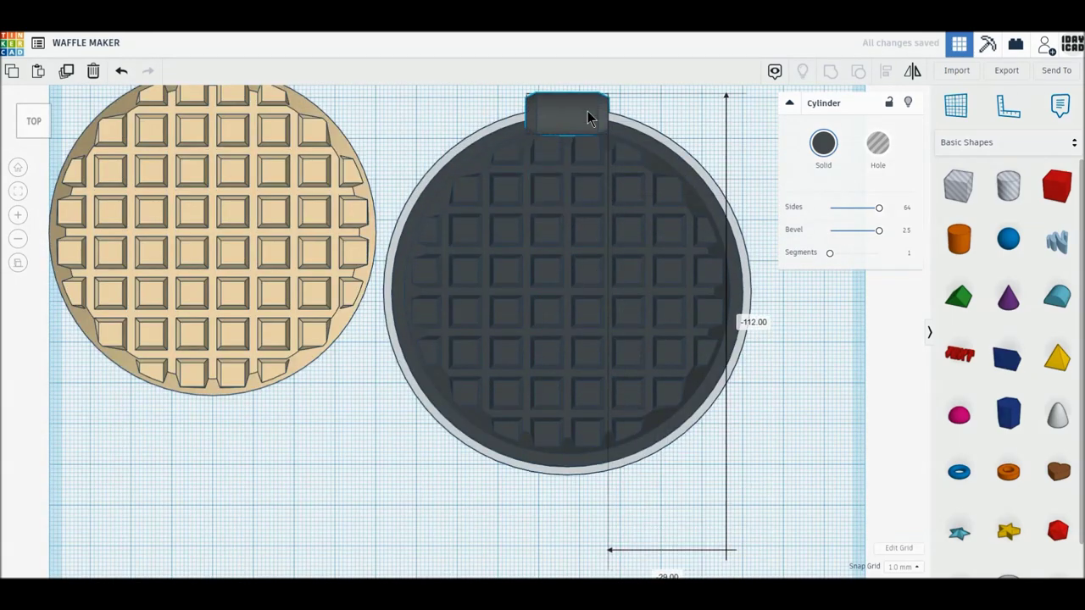
{"action": "middle_click_drag", "start_coordinate": [553, 234], "coordinate": [536, 298]}
{"action": "mouse_move", "coordinate": [653, 342]}
{"action": "left_mouse_down"}
{"action": "mouse_move", "coordinate": [709, 412]}
{"action": "mouse_move", "coordinate": [744, 409]}
{"action": "mouse_move", "coordinate": [742, 401]}
{"action": "left_mouse_up"}
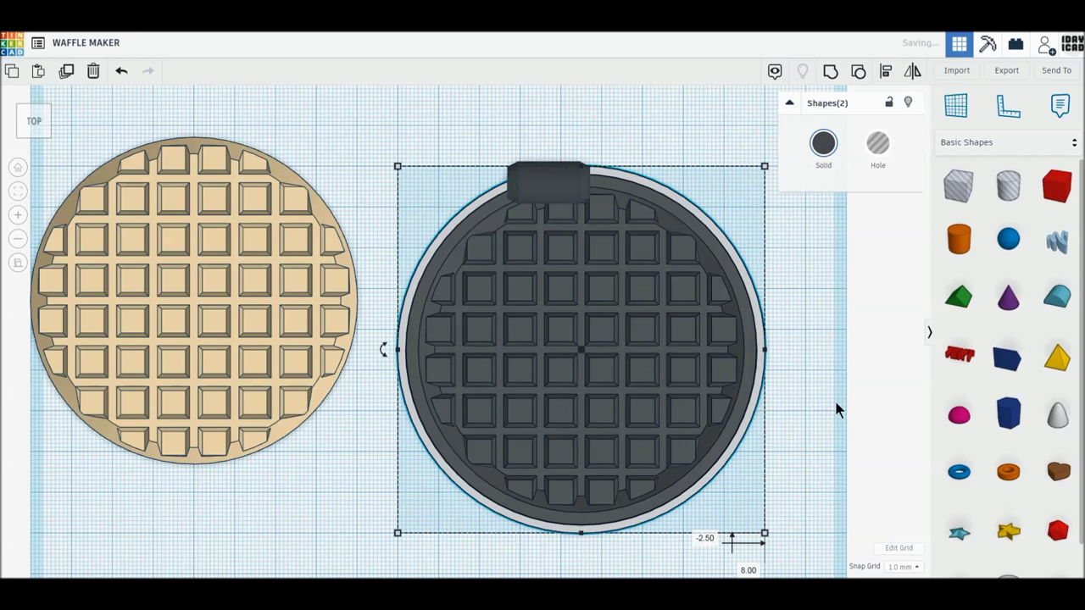
{"action": "left_click", "coordinate": [571, 189]}
{"action": "left_click_drag", "start_coordinate": [571, 189], "coordinate": [602, 174]}
{"action": "left_click", "coordinate": [686, 178]}
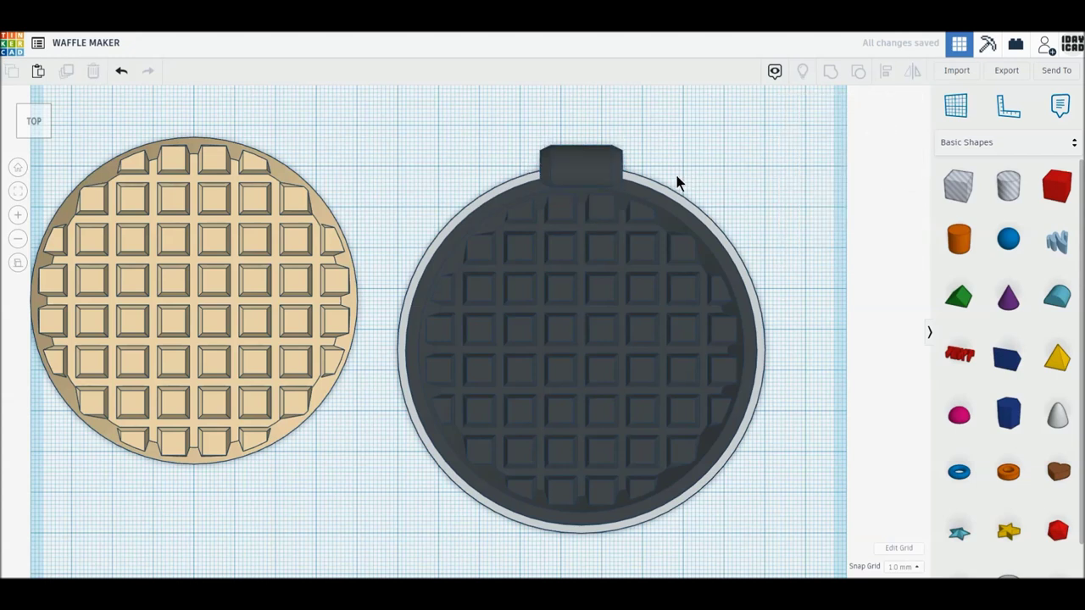
{"action": "left_click", "coordinate": [607, 174]}
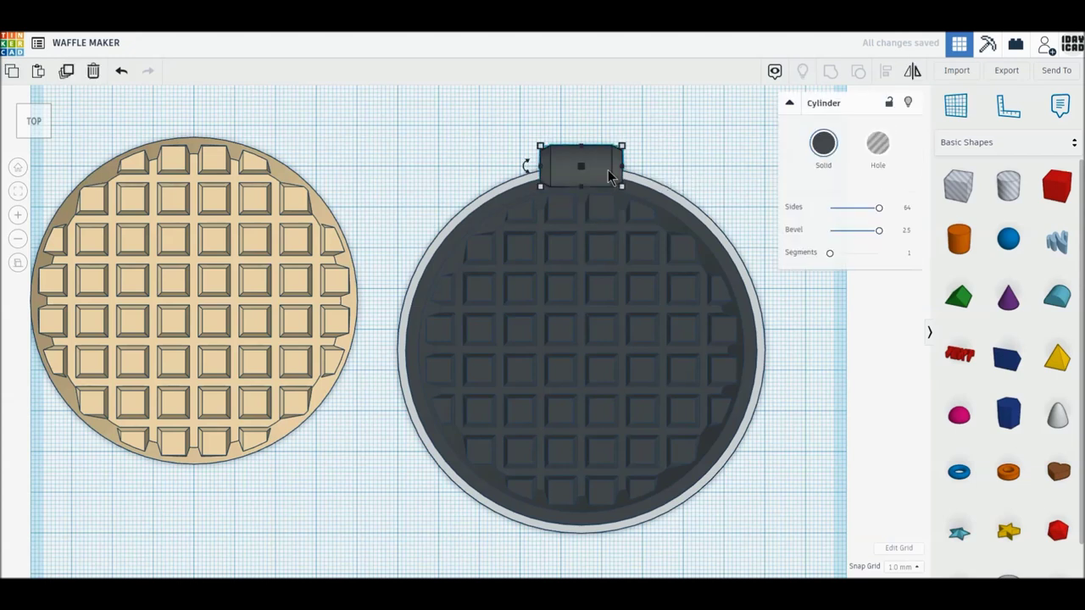
- Check the hinge placement from the right side, then return to a front perspective
{"action": "left_click", "coordinate": [54, 121]}
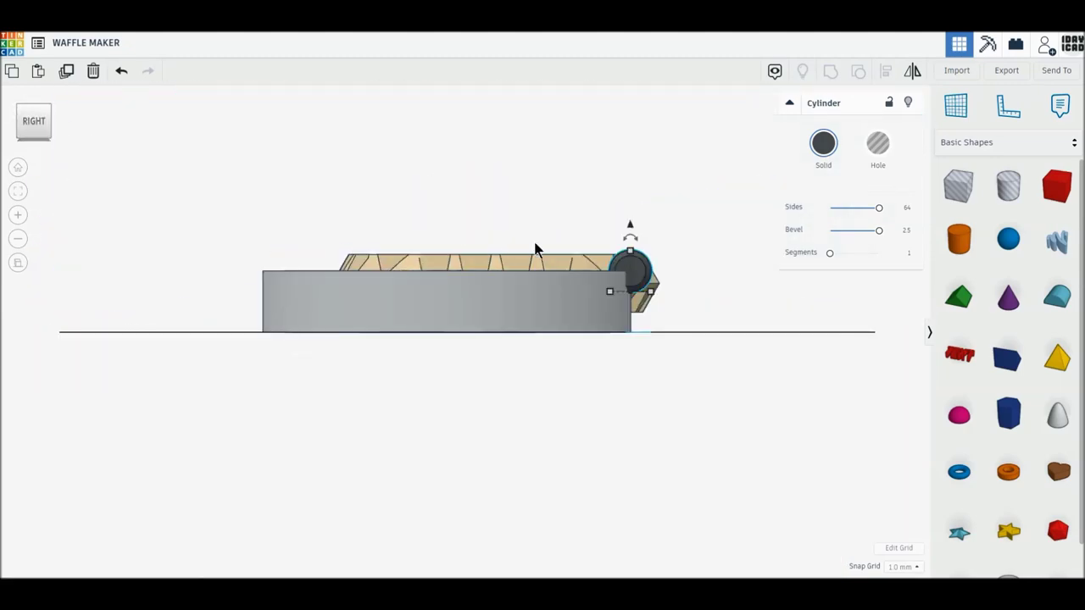
{"action": "right_click_drag", "start_coordinate": [457, 250], "coordinate": [575, 328]}
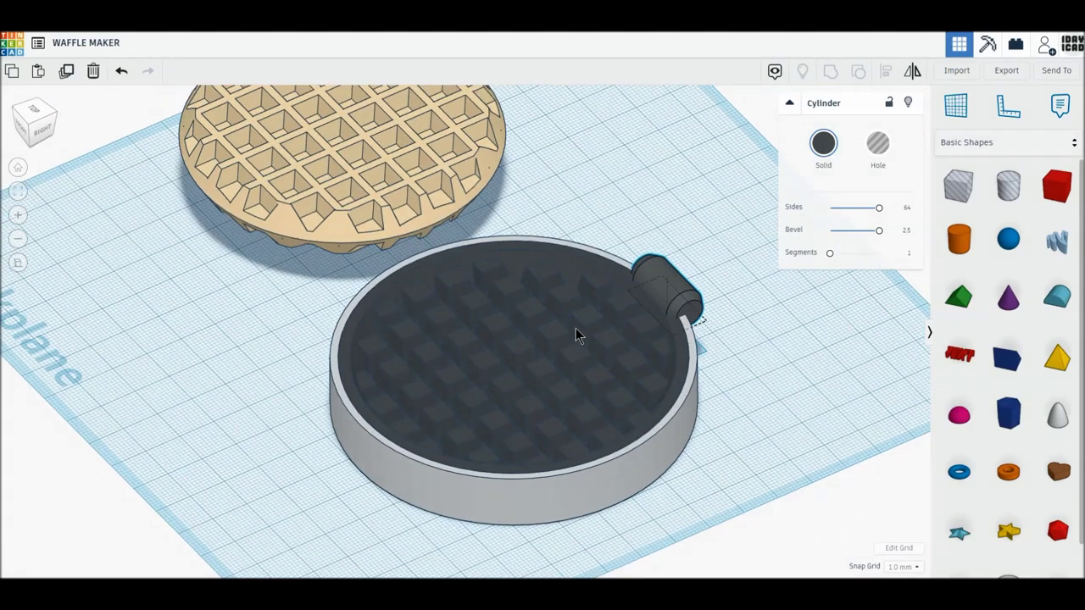
{"action": "left_click", "coordinate": [653, 210]}
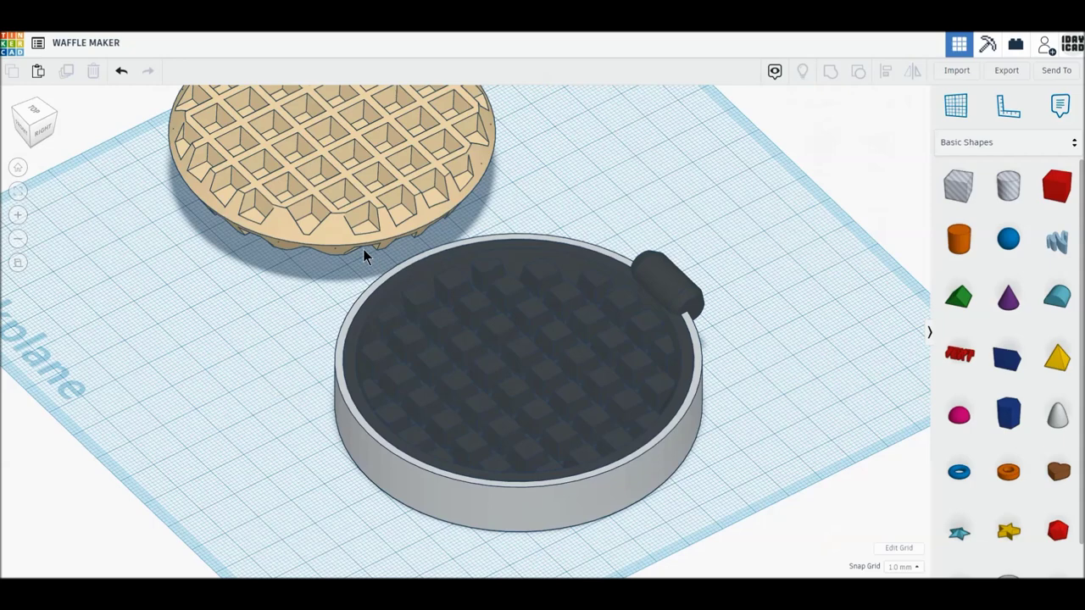
{"action": "left_click", "coordinate": [31, 113]}
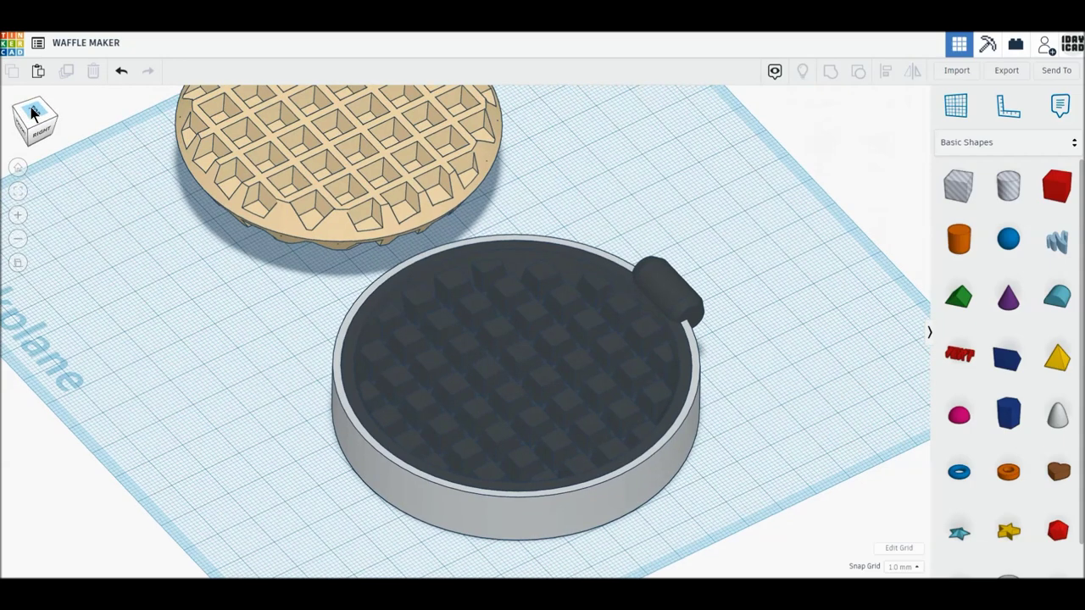
{"action": "middle_click_drag", "start_coordinate": [443, 360], "coordinate": [508, 261]}
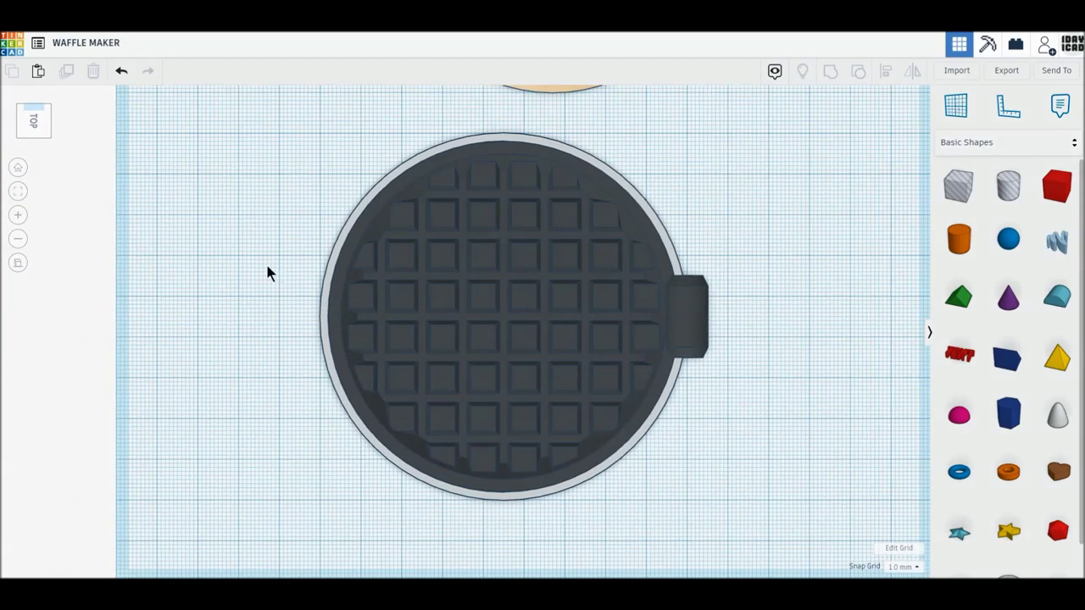
{"action": "left_click", "coordinate": [19, 128]}
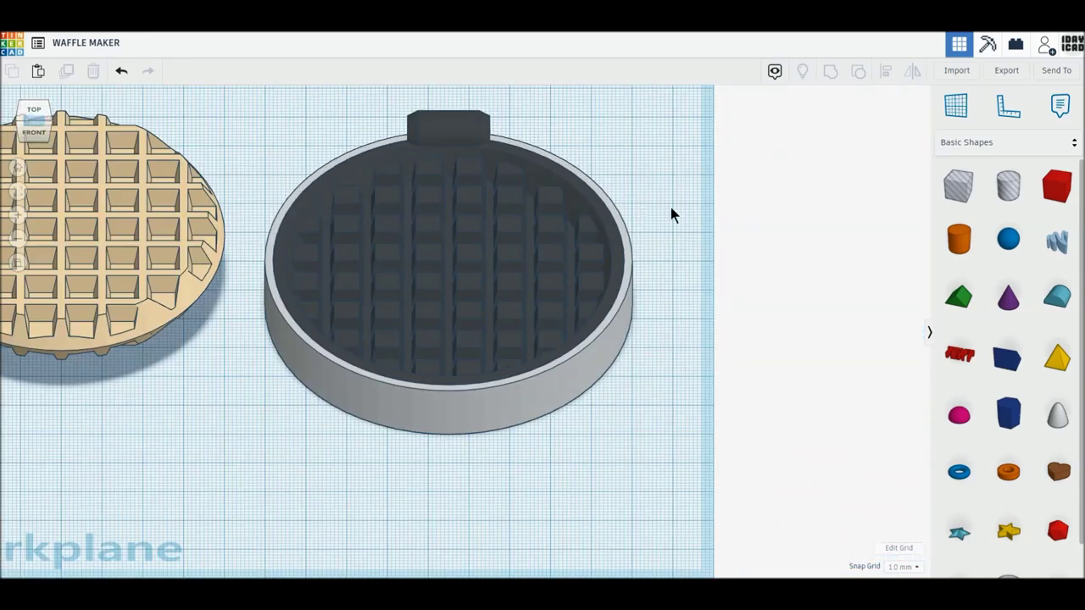
- Add a box beside the plate and make it 2 mm wide and 10 mm tall
{"action": "left_click_drag", "start_coordinate": [1057, 185], "coordinate": [564, 496]}
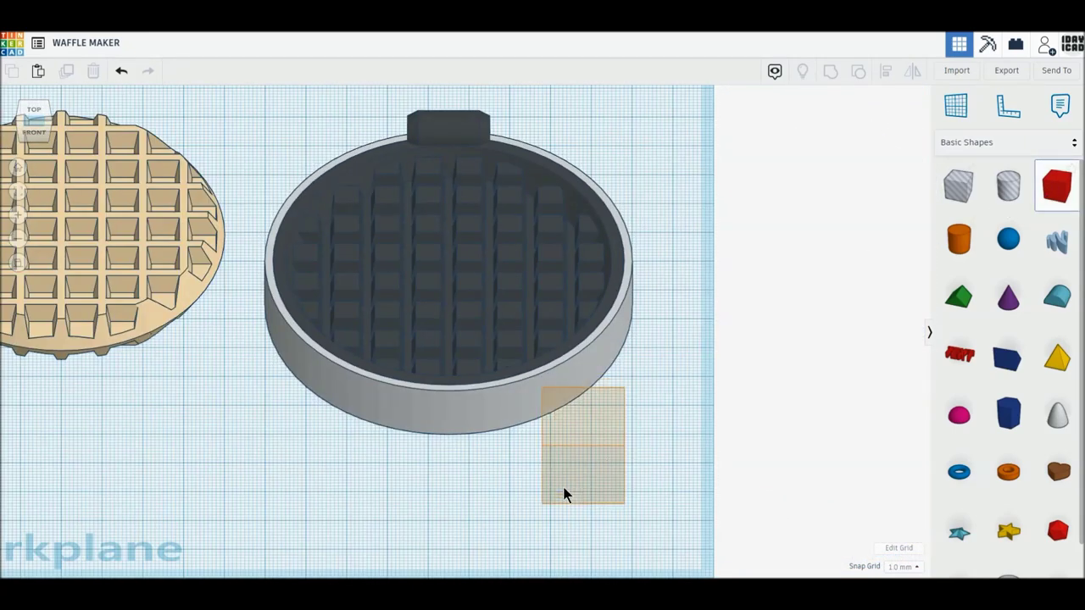
{"action": "left_click", "coordinate": [565, 491]}
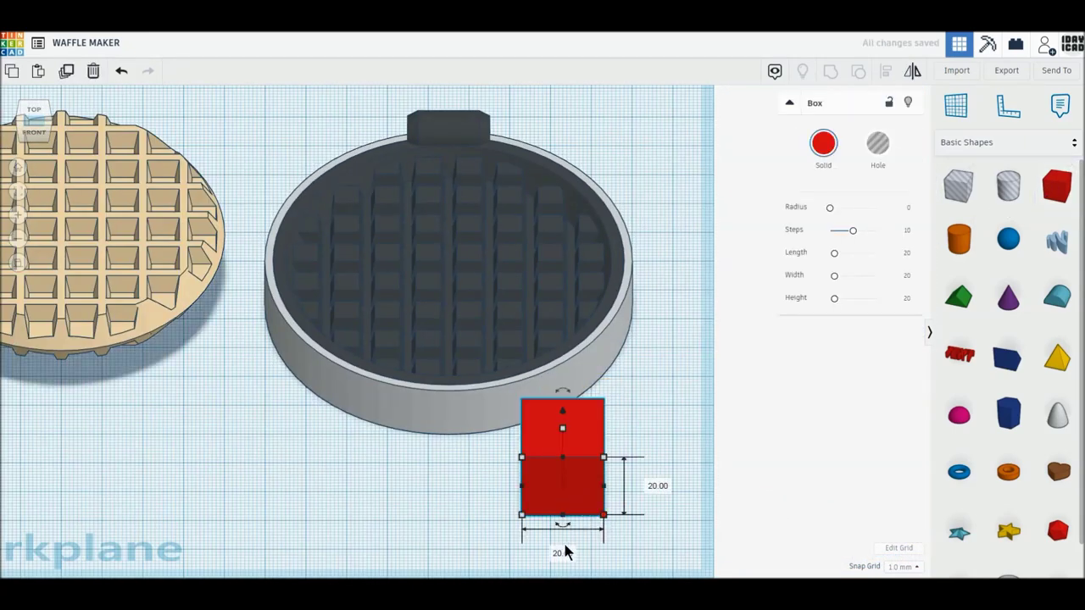
{"action": "type", "text": "2"}
{"action": "key", "text": "Return"}
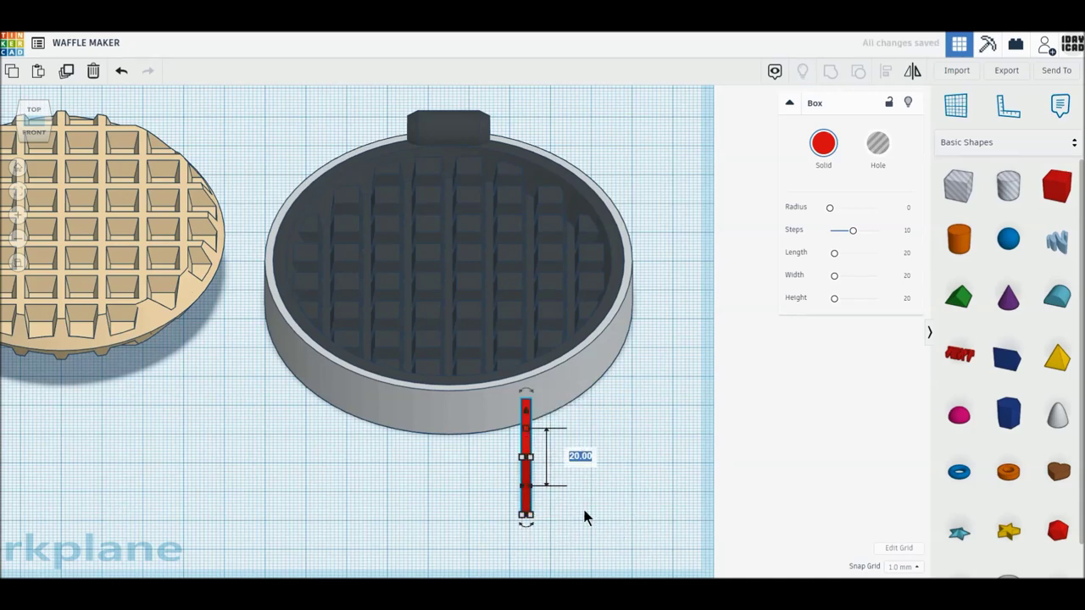
{"action": "right_click_drag", "start_coordinate": [584, 517], "coordinate": [574, 505]}
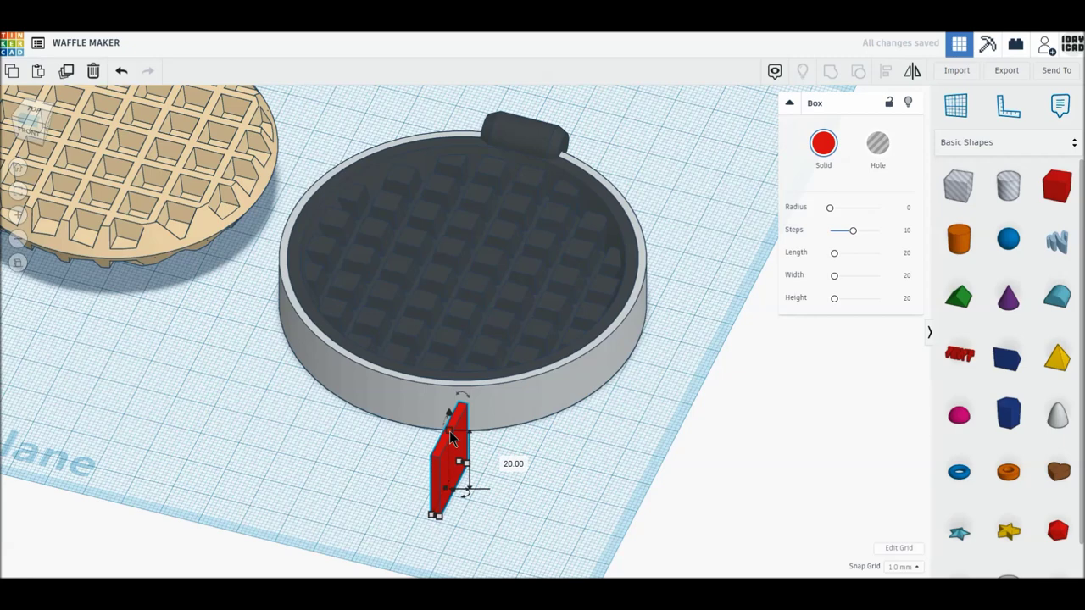
{"action": "left_click", "coordinate": [504, 462]}
{"action": "type", "text": "10"}
{"action": "key", "text": "Return"}
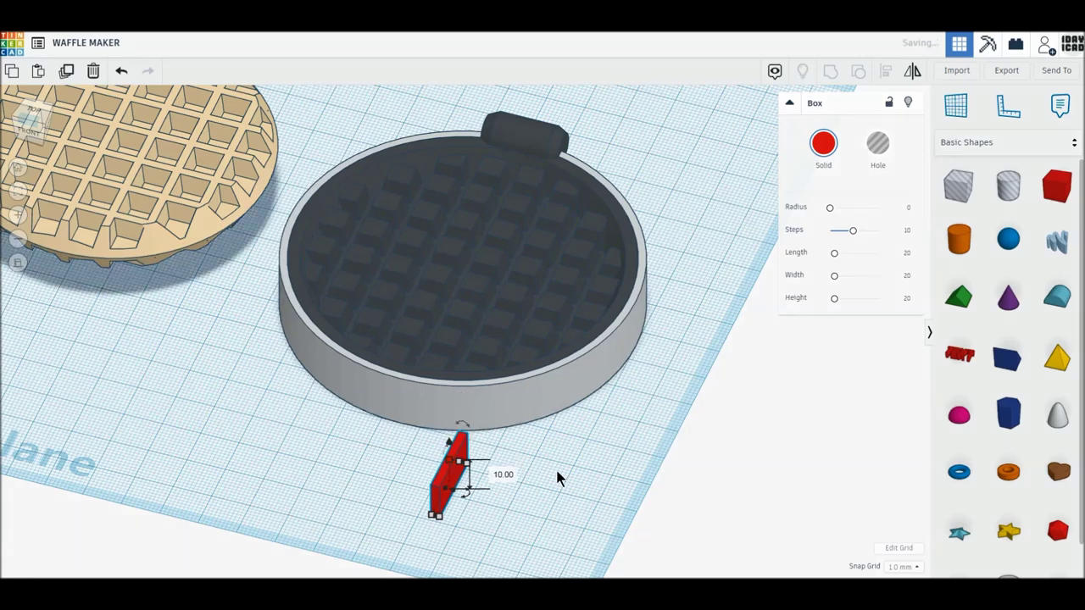
- Add a 10 × 10 mm cylinder, rotate it onto its side and lower it slightly
{"action": "left_click", "coordinate": [951, 246]}
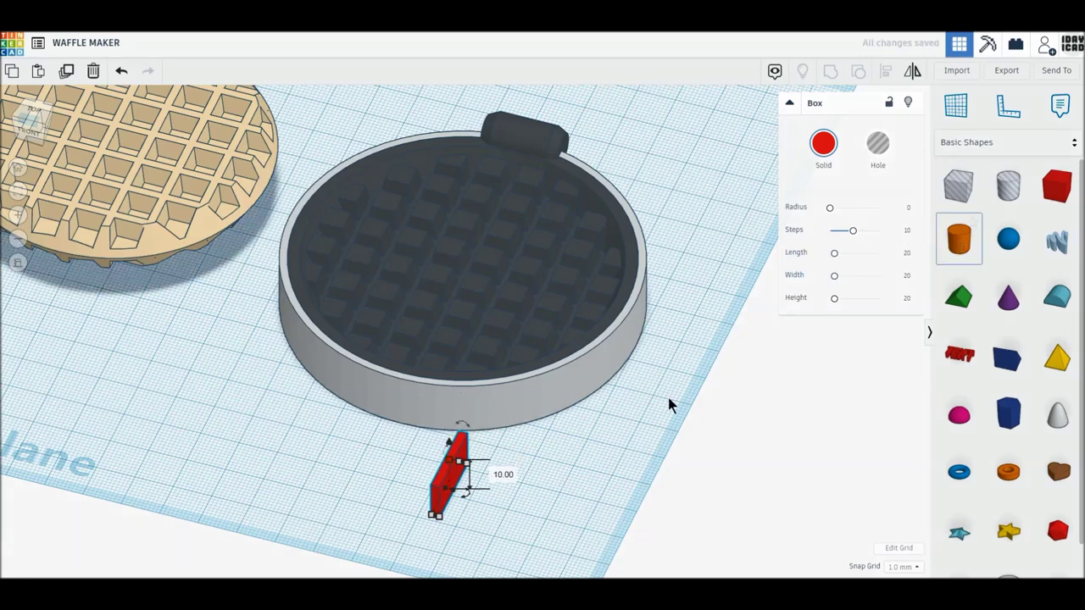
{"action": "left_click", "coordinate": [621, 439]}
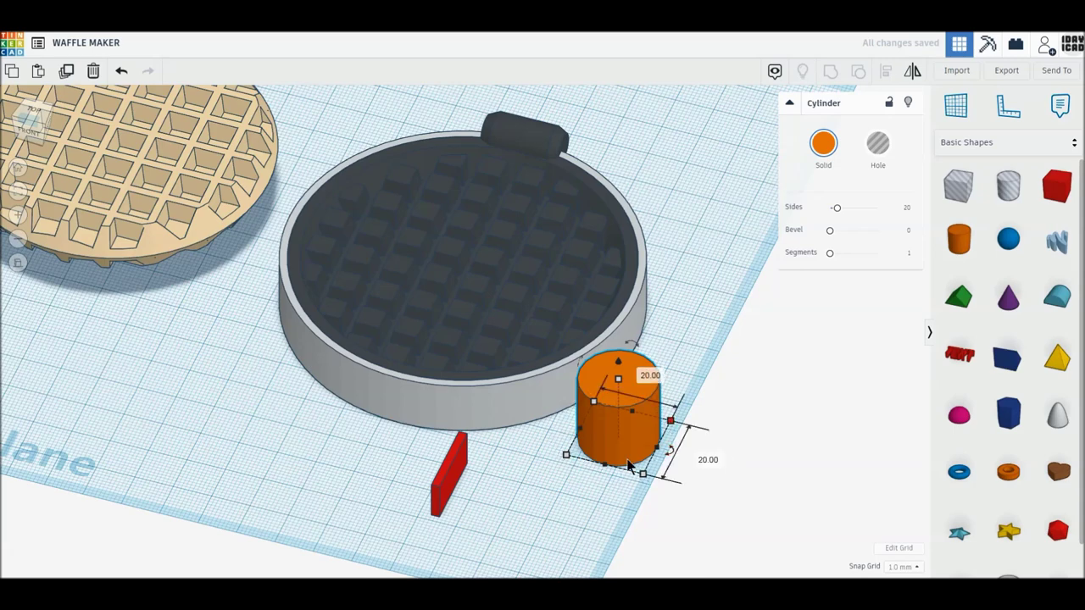
{"action": "type", "text": "10"}
{"action": "key", "text": "Tab"}
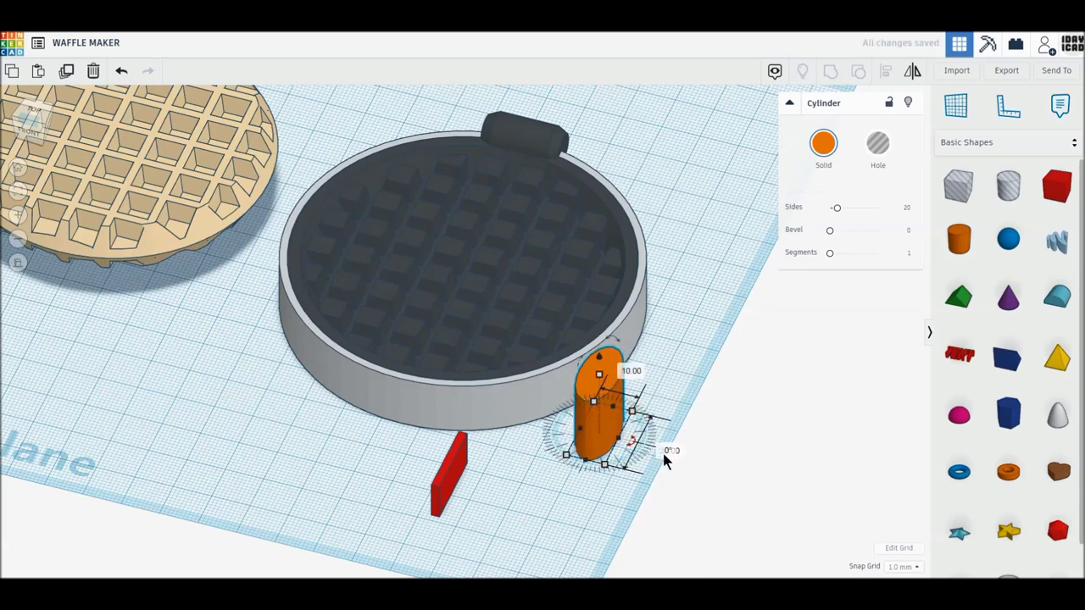
{"action": "key", "text": "Return"}
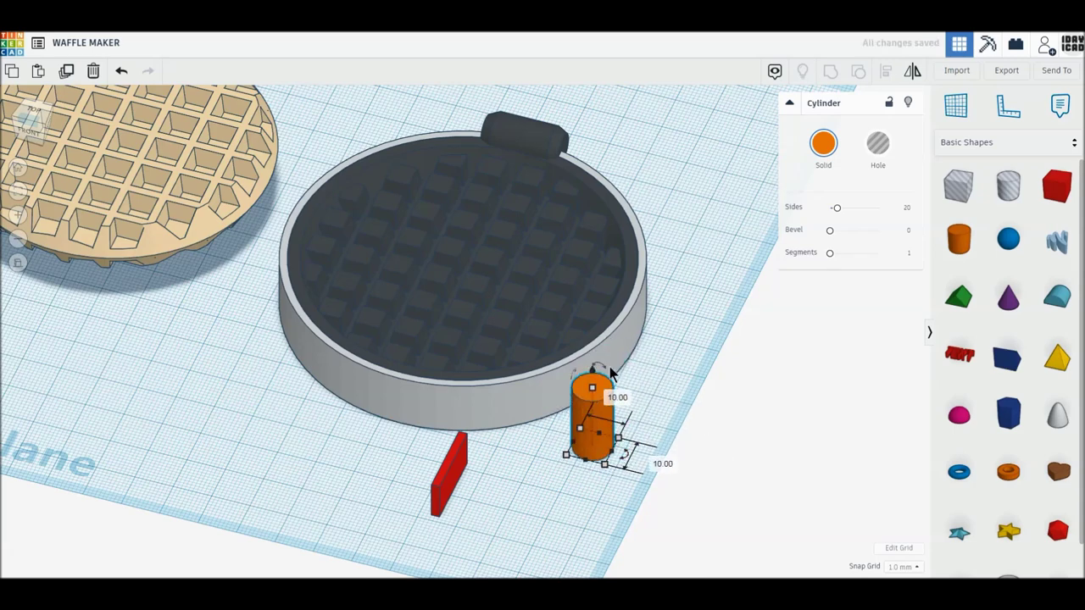
{"action": "left_click_drag", "start_coordinate": [608, 373], "coordinate": [638, 436]}
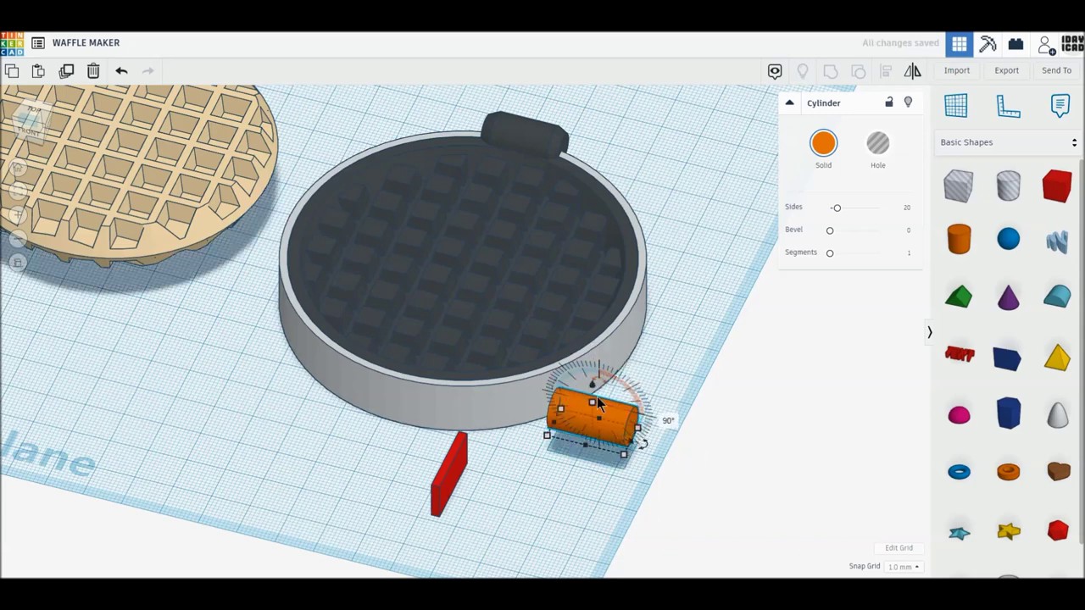
{"action": "left_click_drag", "start_coordinate": [592, 392], "coordinate": [592, 405]}
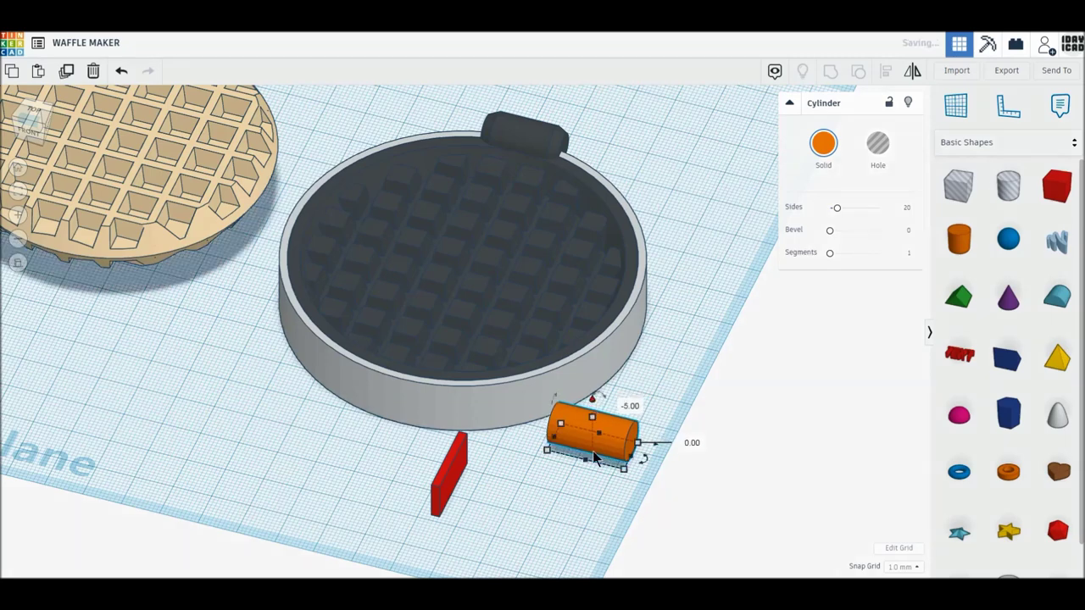
- Place the red leg against the rim and the 64-sided, fully bevelled cylinder at its end
{"action": "left_click", "coordinate": [31, 110]}
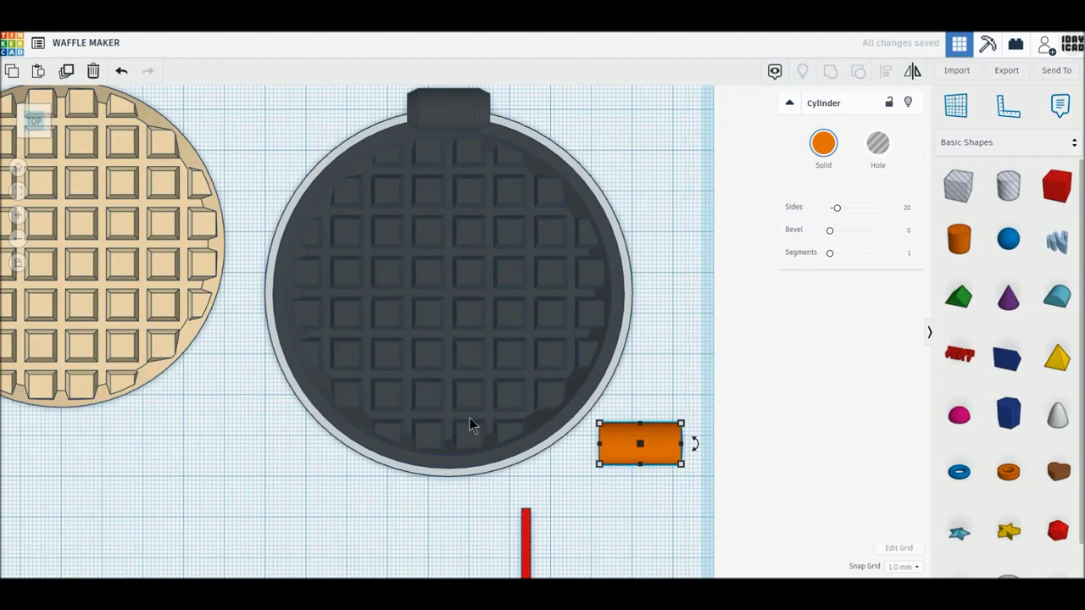
{"action": "middle_click_drag", "start_coordinate": [469, 418], "coordinate": [471, 331]}
{"action": "left_click_drag", "start_coordinate": [530, 449], "coordinate": [400, 404]}
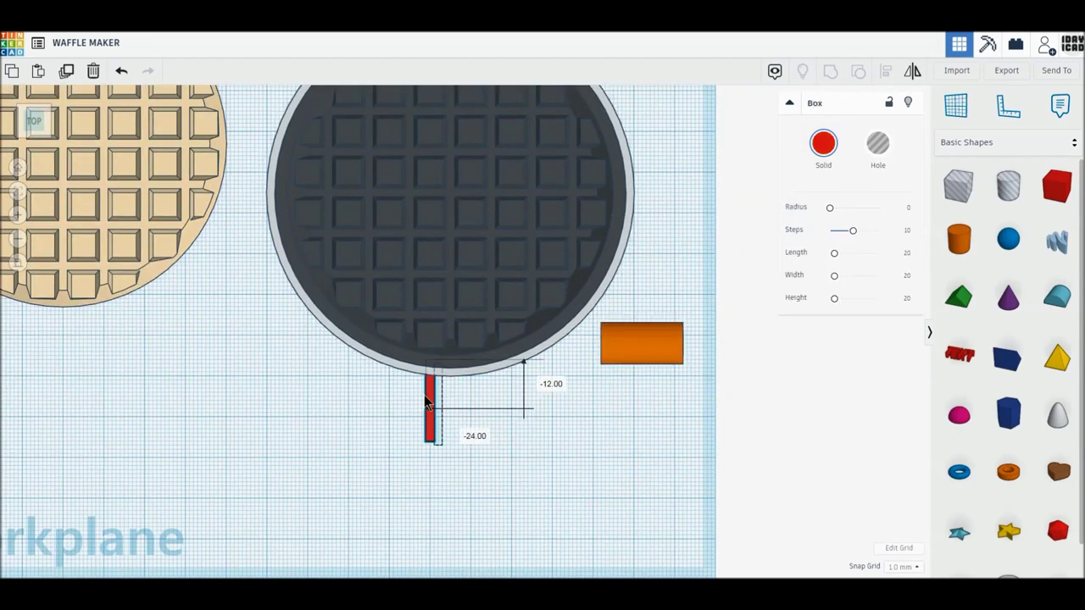
{"action": "left_click_drag", "start_coordinate": [397, 397], "coordinate": [395, 394]}
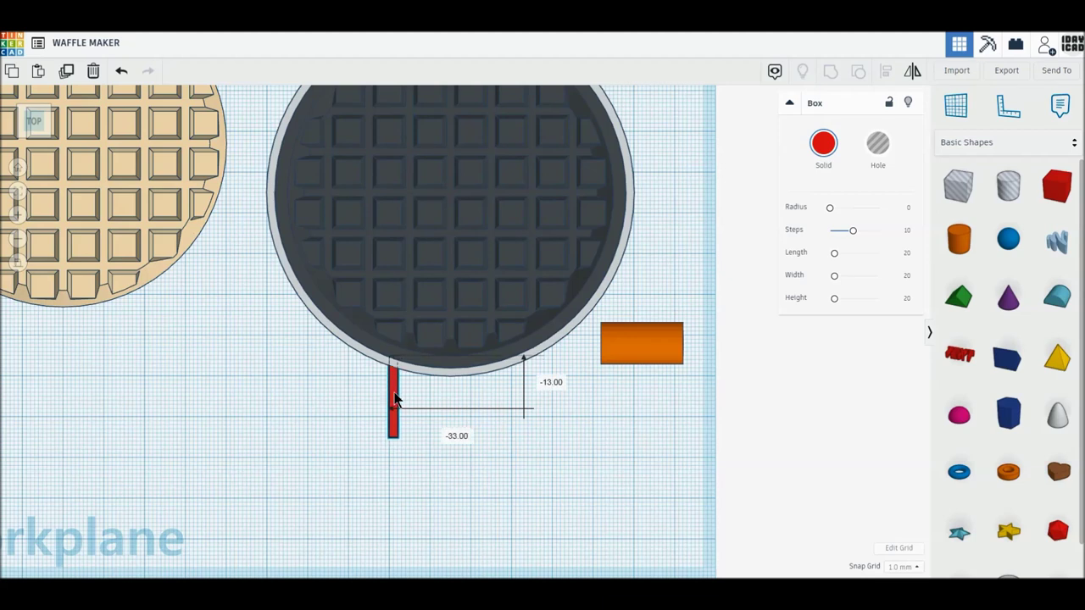
{"action": "left_click_drag", "start_coordinate": [635, 351], "coordinate": [424, 442]}
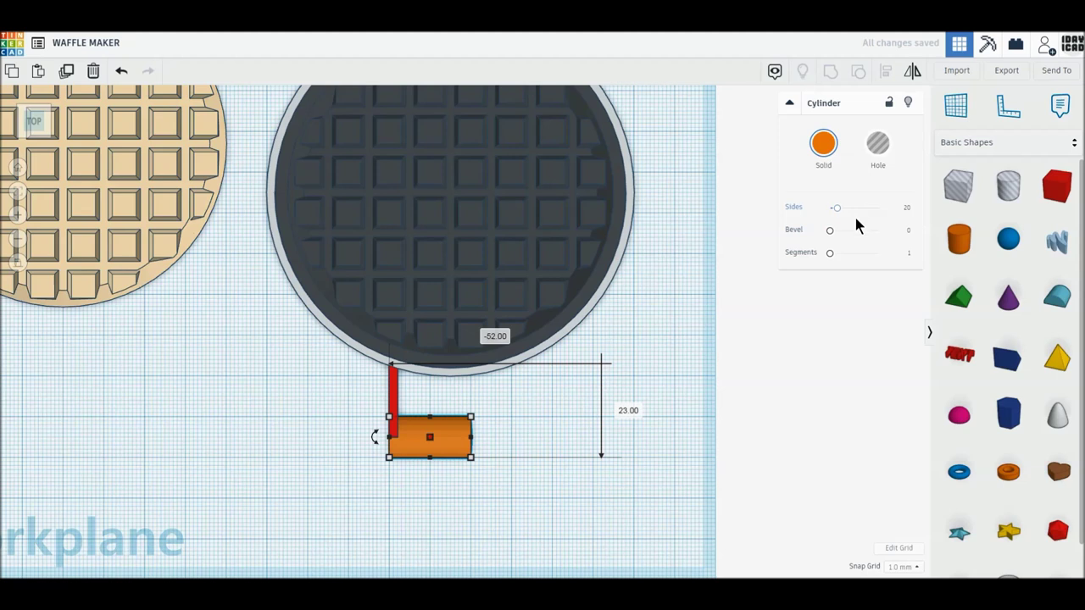
{"action": "left_click_drag", "start_coordinate": [836, 208], "coordinate": [907, 206]}
{"action": "left_click_drag", "start_coordinate": [830, 230], "coordinate": [909, 236]}
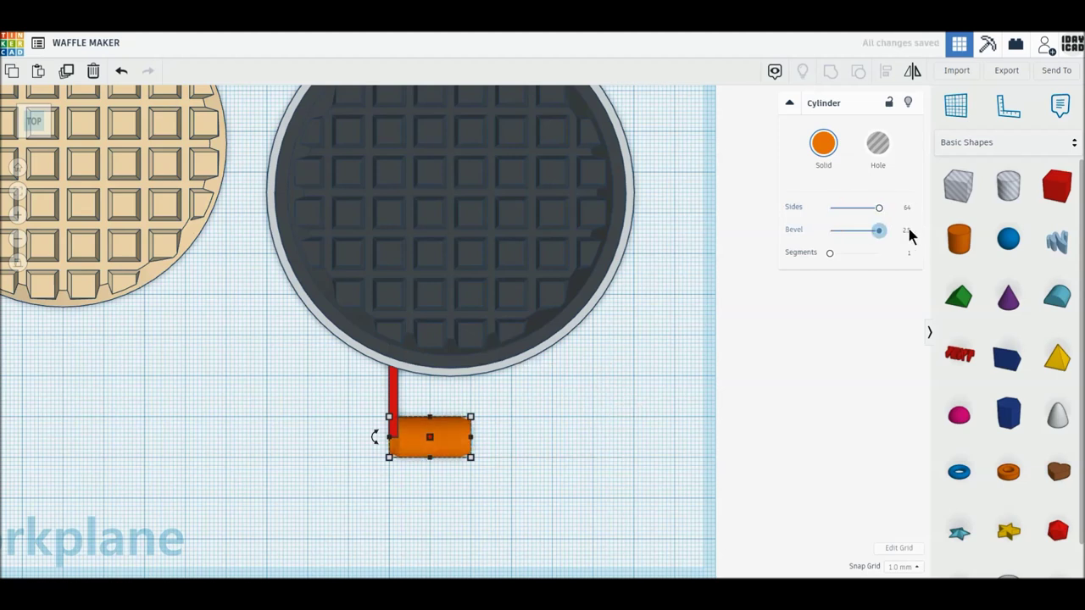
{"action": "left_click_drag", "start_coordinate": [389, 440], "coordinate": [378, 440]}
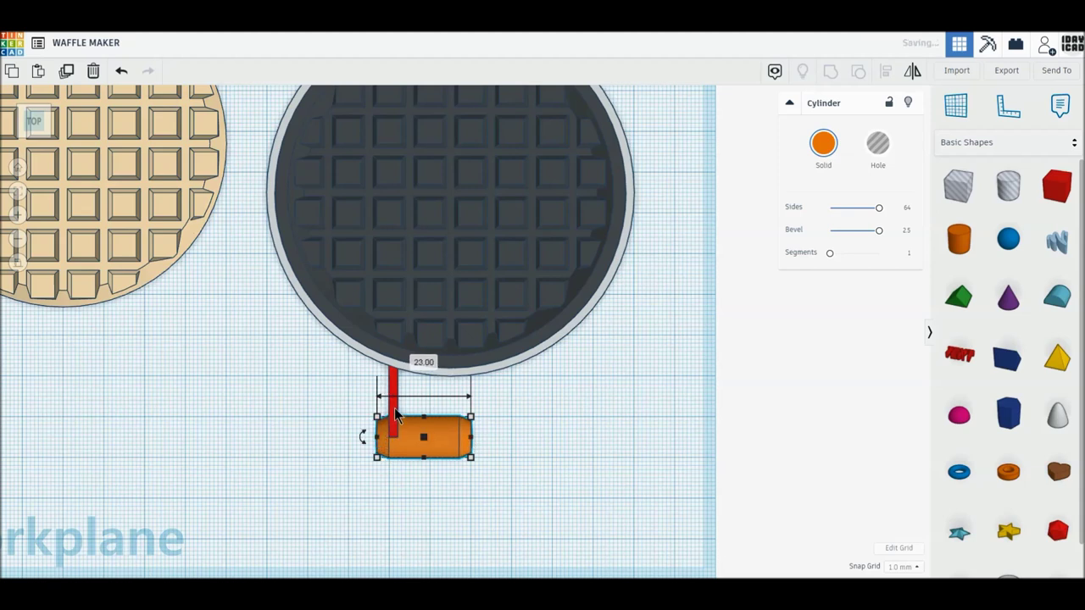
- Duplicate the red leg and move the copy to the right
{"action": "left_click", "coordinate": [394, 415]}
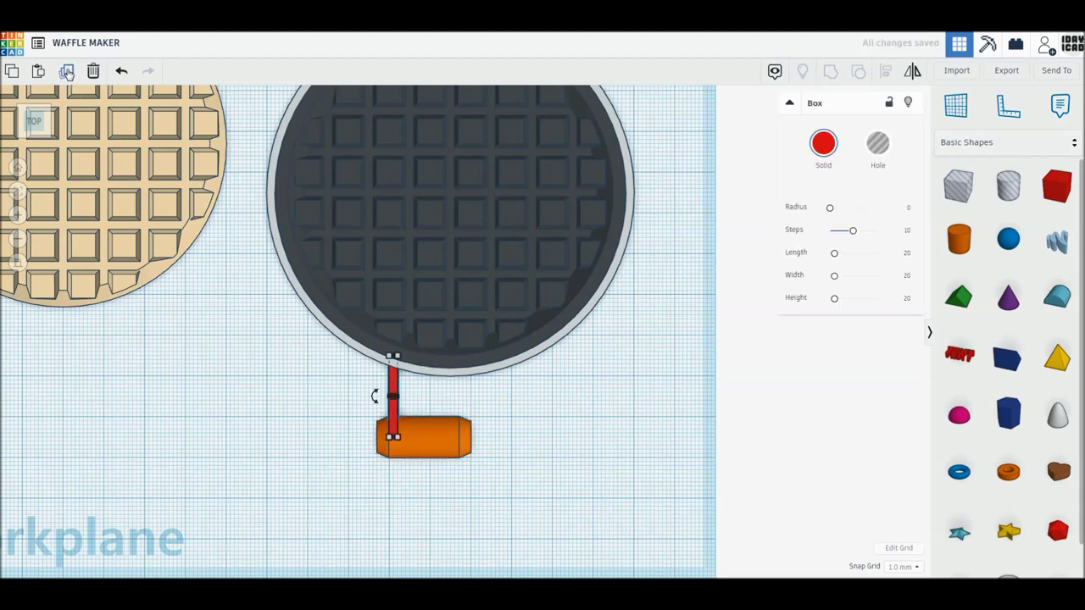
{"action": "left_click", "coordinate": [73, 79]}
{"action": "left_click_drag", "start_coordinate": [402, 405], "coordinate": [505, 418]}
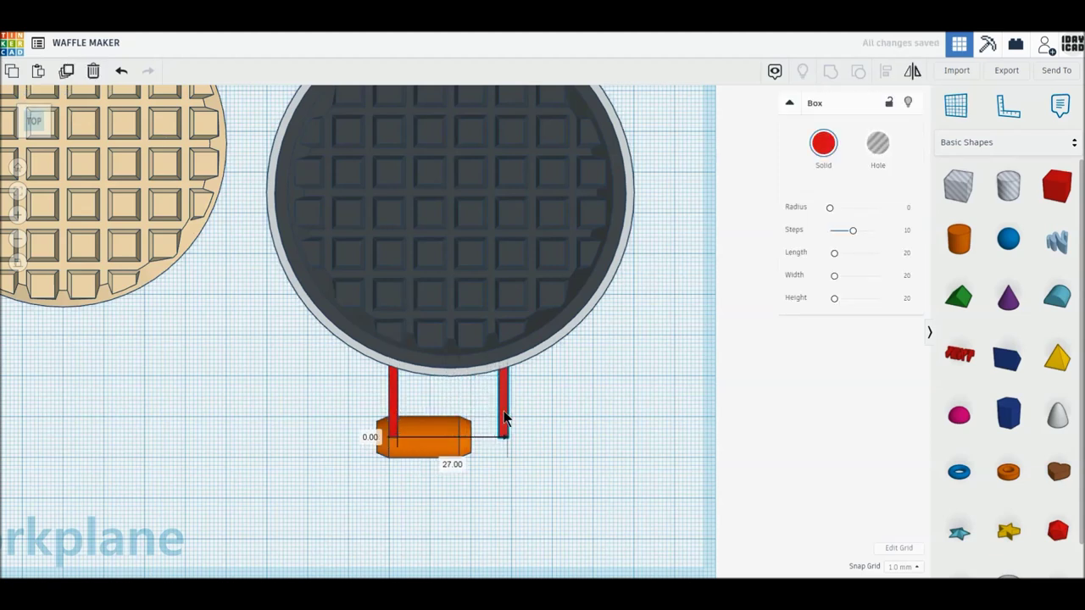
{"action": "left_click_drag", "start_coordinate": [504, 418], "coordinate": [506, 420]}
- Stretch the orange cylinder to about 40 mm across both legs and select all three parts
{"action": "left_click", "coordinate": [420, 452]}
{"action": "left_click_drag", "start_coordinate": [470, 452], "coordinate": [520, 445]}
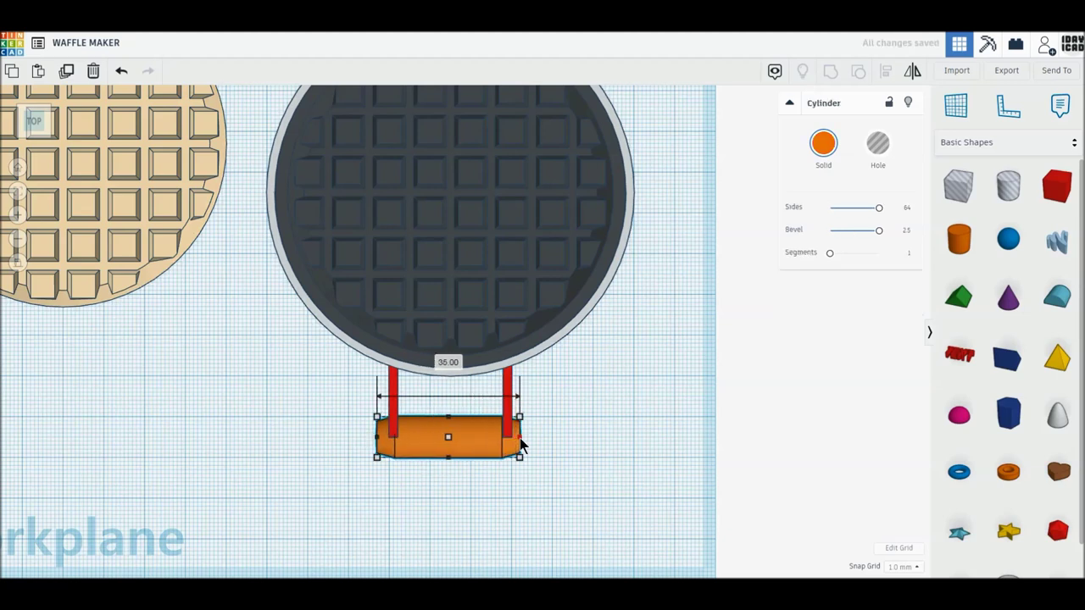
{"action": "left_click_drag", "start_coordinate": [520, 445], "coordinate": [534, 445]}
{"action": "left_click_drag", "start_coordinate": [375, 441], "coordinate": [367, 441]}
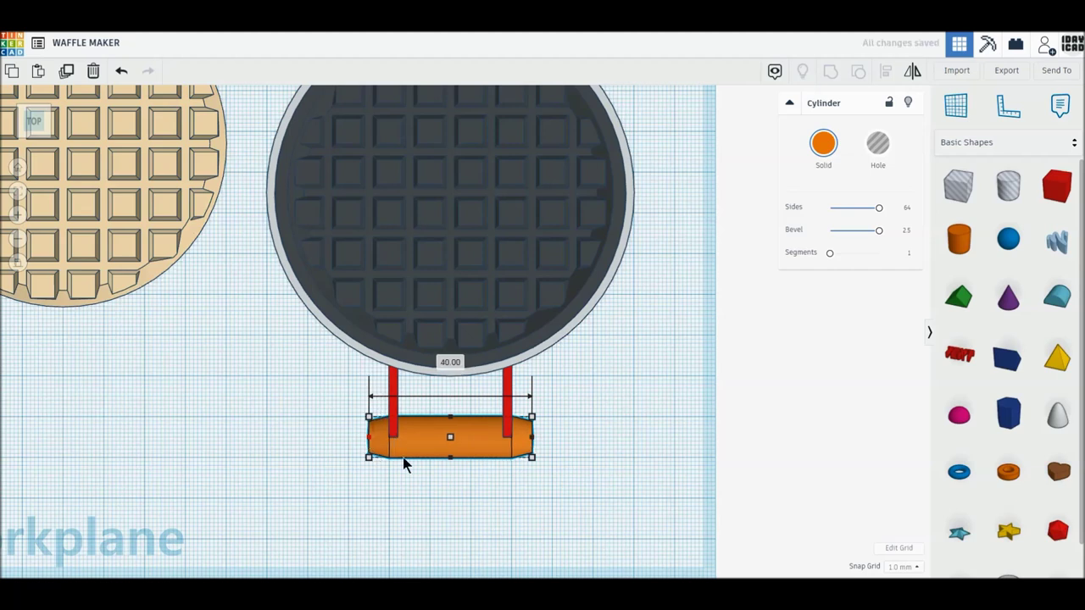
{"action": "left_click_drag", "start_coordinate": [586, 484], "coordinate": [340, 398]}
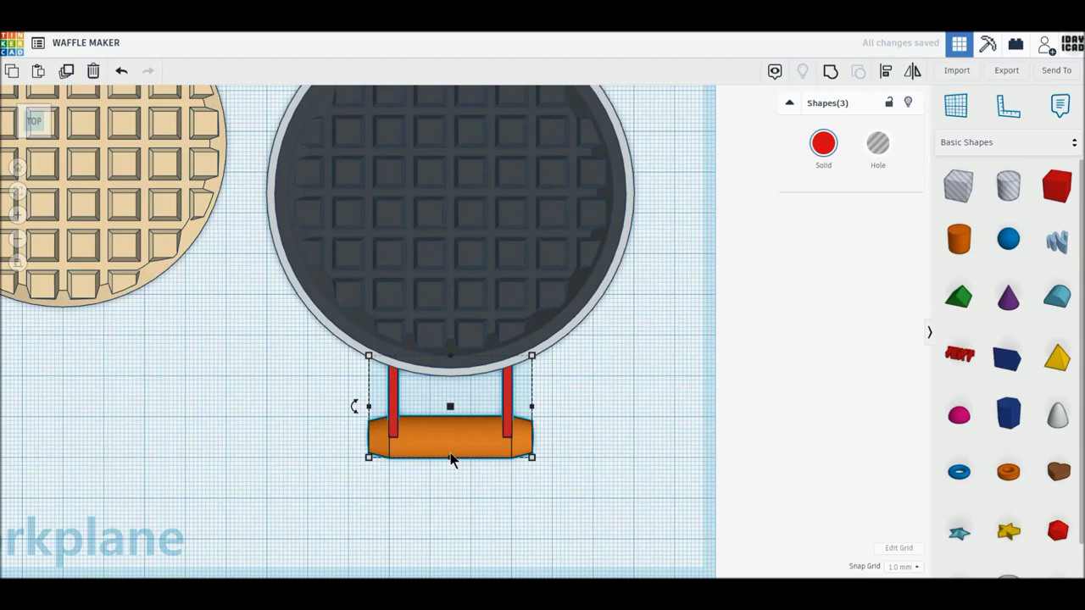
{"action": "right_click_drag", "start_coordinate": [450, 458], "coordinate": [380, 398]}
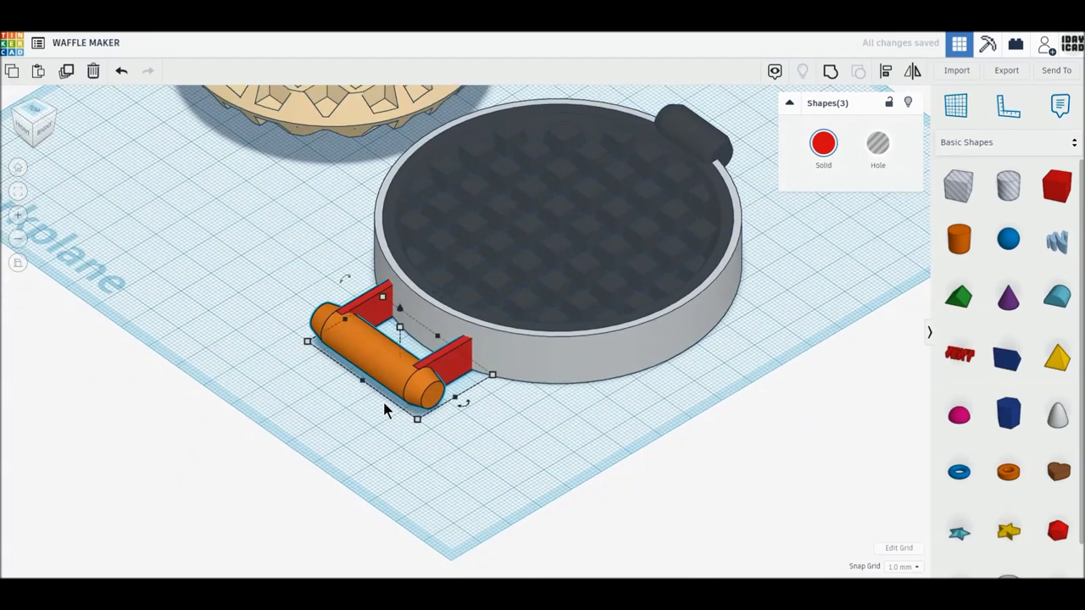
- Group the handle bar and legs and colour the handle light grey
{"action": "left_click", "coordinate": [832, 73]}
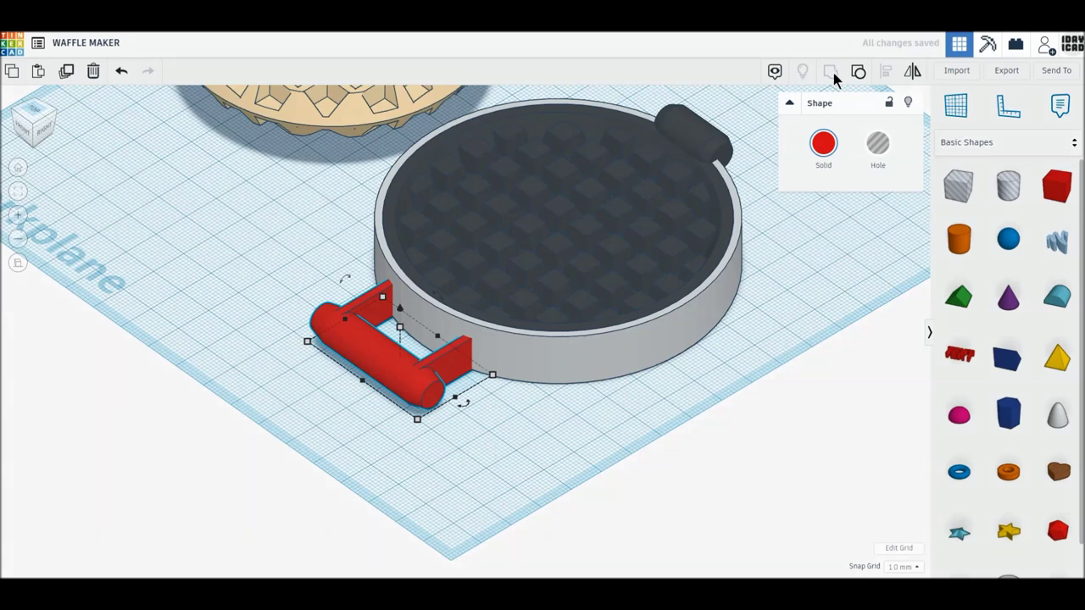
{"action": "left_click", "coordinate": [823, 144]}
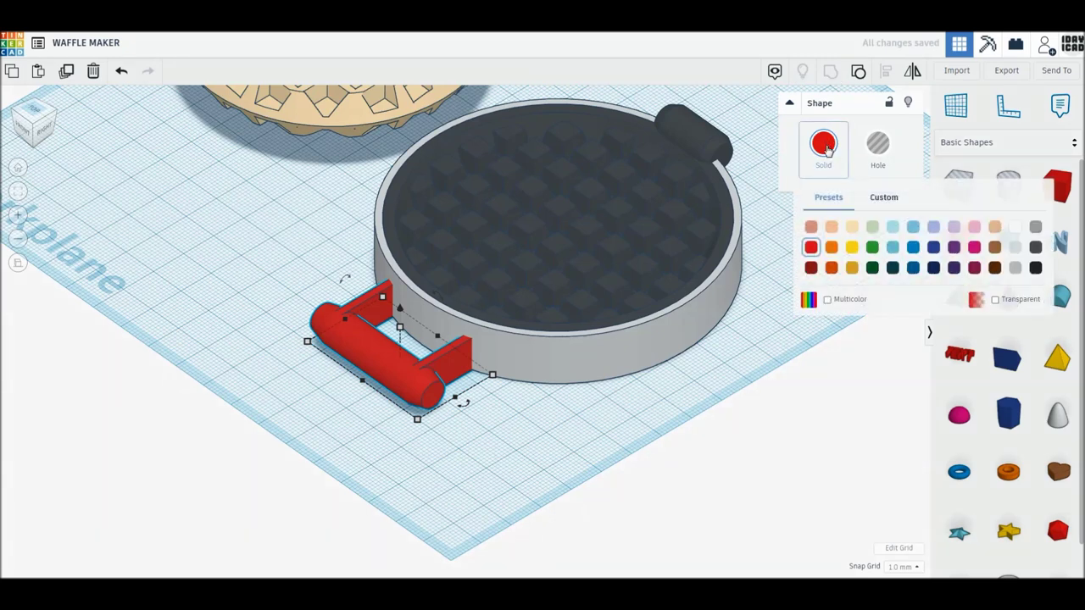
{"action": "left_click", "coordinate": [1016, 250]}
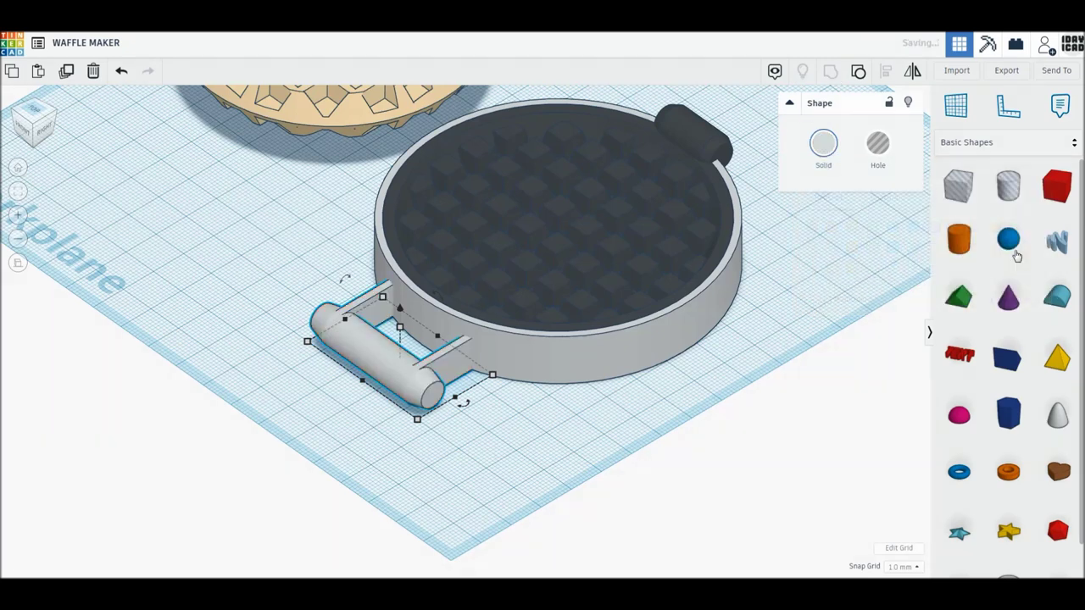
{"action": "left_click", "coordinate": [816, 367]}
{"action": "right_click_drag", "start_coordinate": [727, 337], "coordinate": [728, 351]}
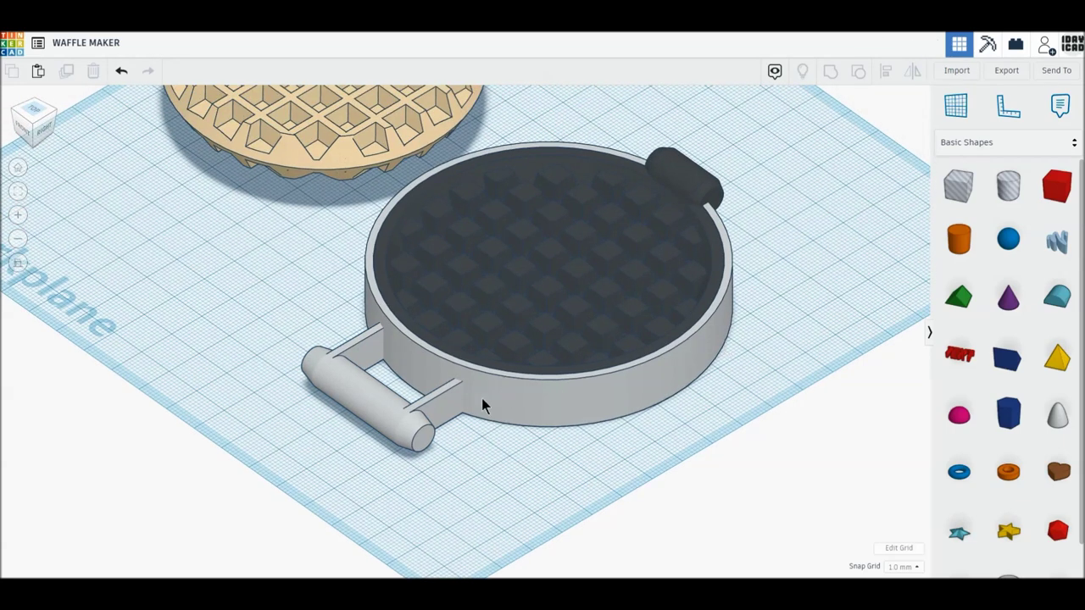
- Set the handle's height to 6 mm
{"action": "left_click", "coordinate": [393, 428]}
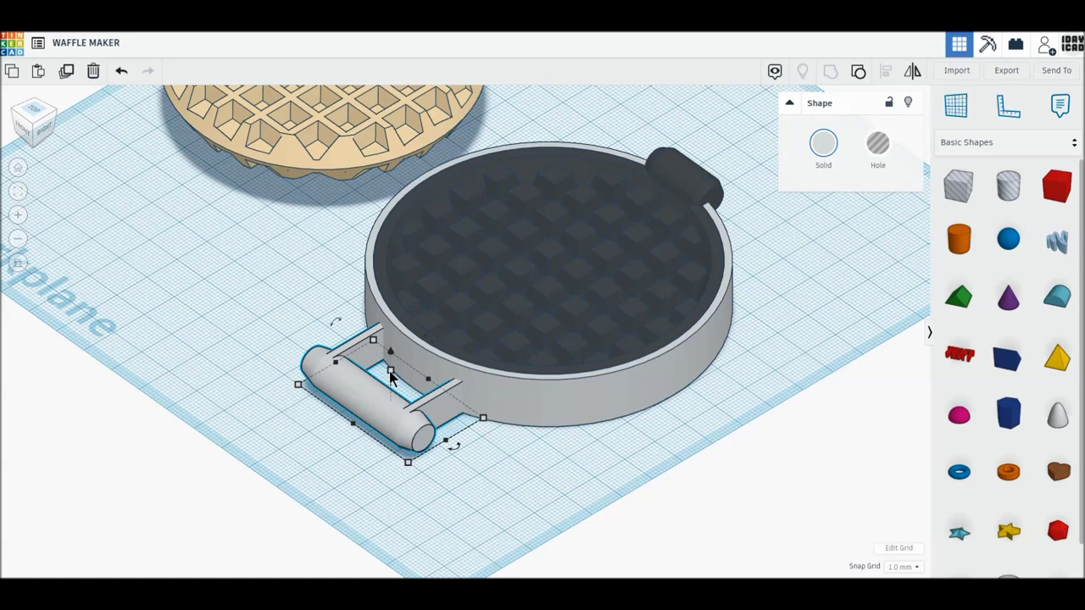
{"action": "left_click", "coordinate": [445, 385]}
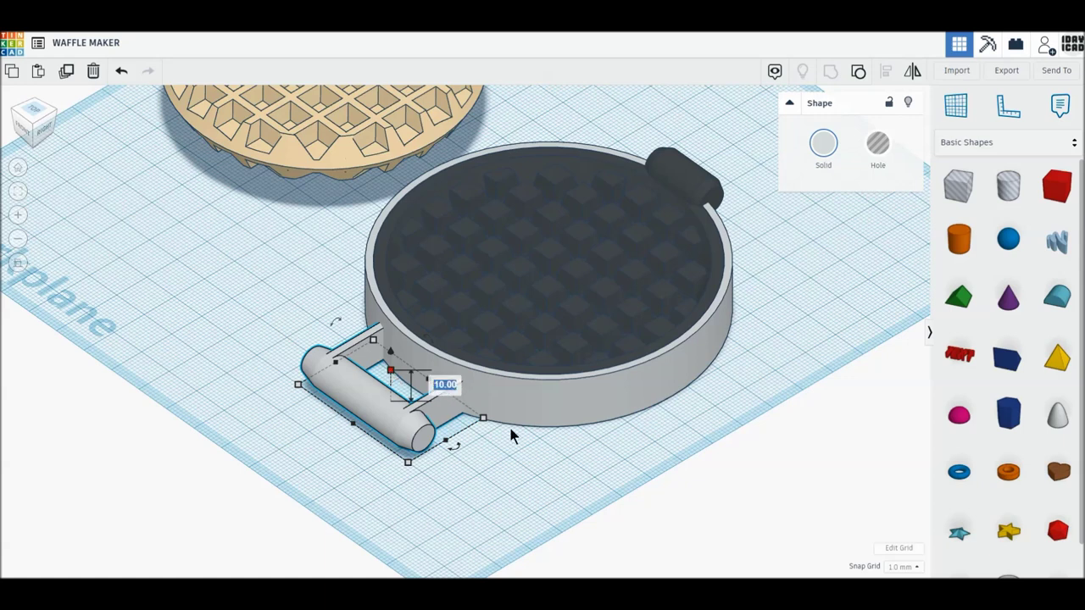
{"action": "type", "text": "6"}
{"action": "key", "text": "Return"}
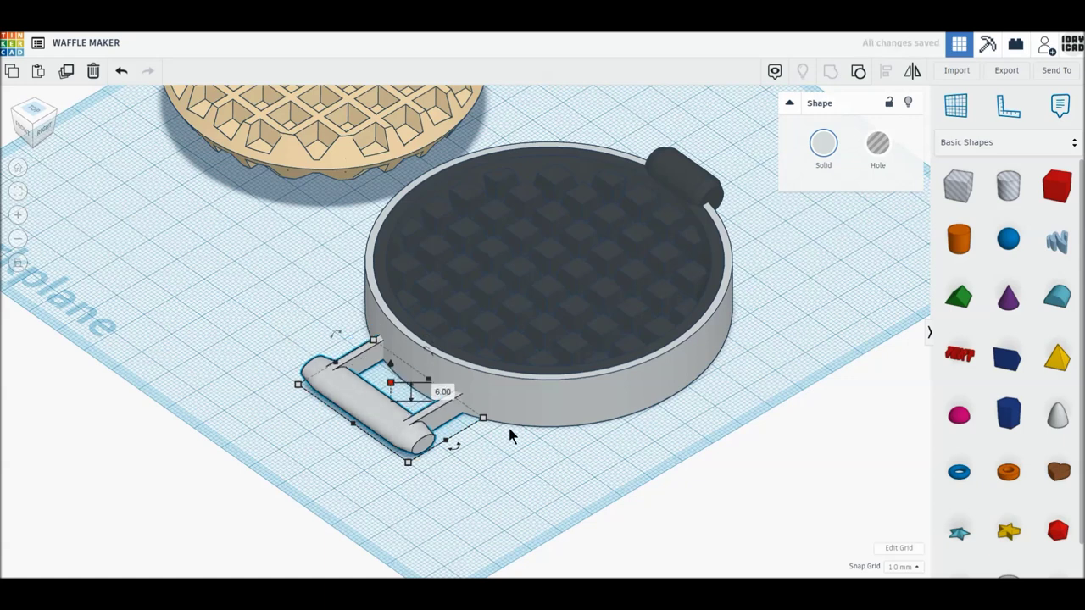
{"action": "left_click", "coordinate": [521, 494]}
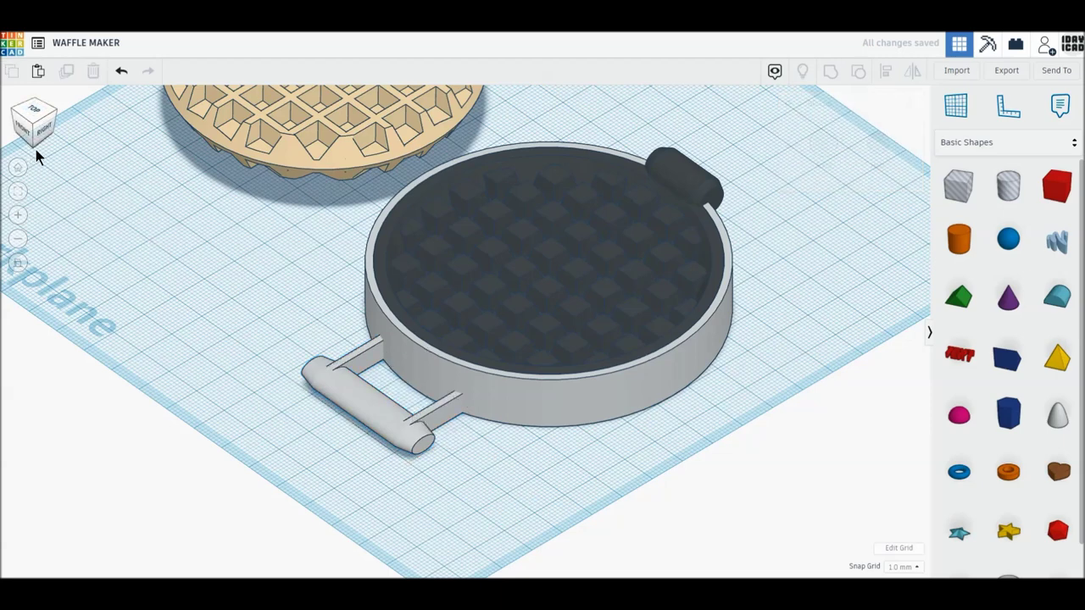
{"action": "left_click", "coordinate": [35, 111]}
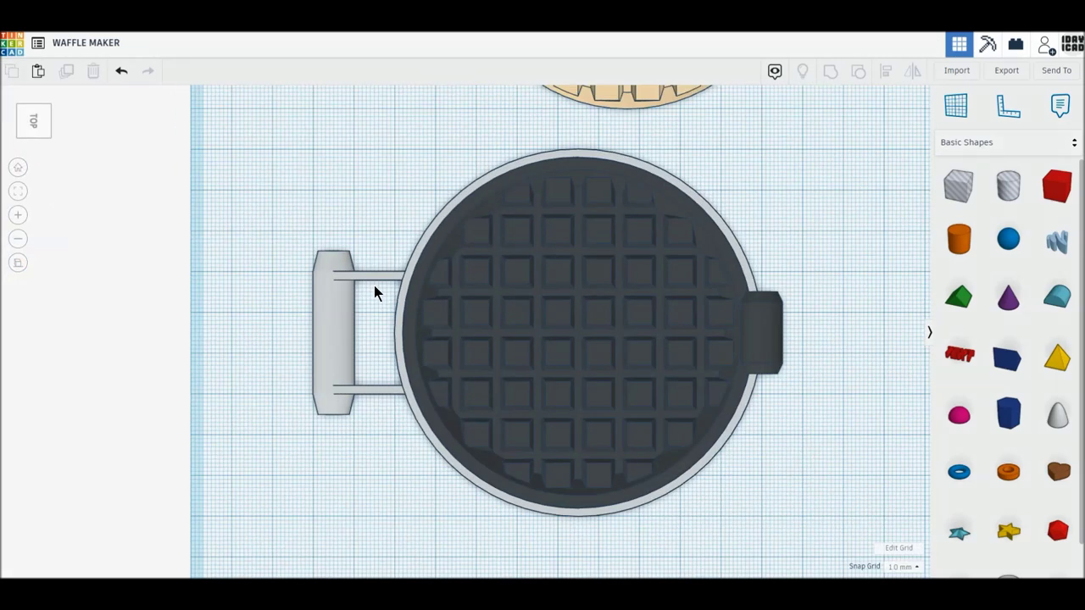
- Group all the waffle iron parts into one shape, undoing a trial ungroup
{"action": "left_click_drag", "start_coordinate": [252, 201], "coordinate": [831, 479]}
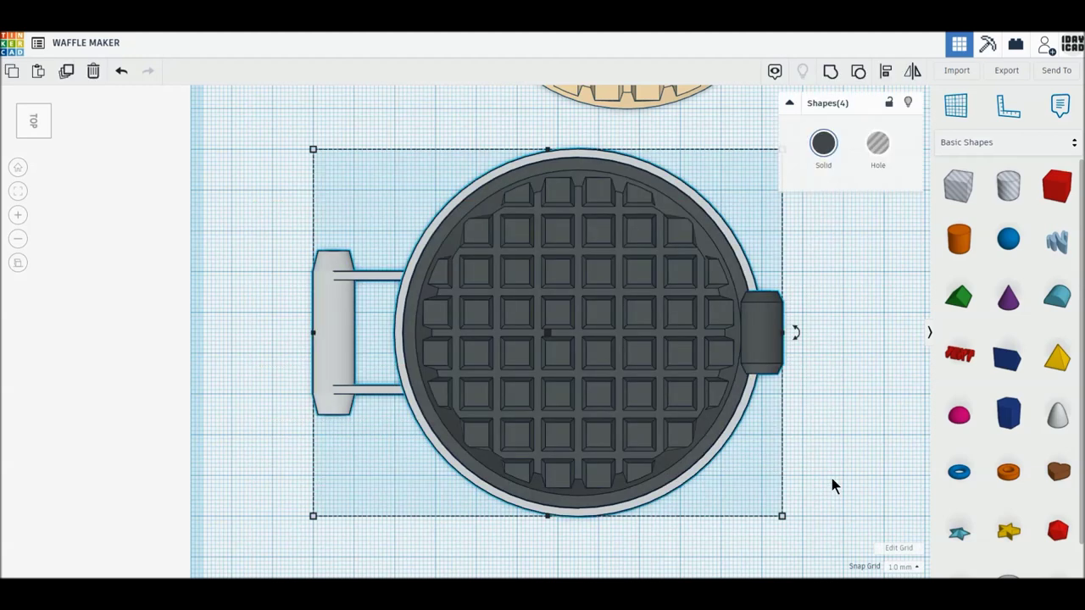
{"action": "left_click", "coordinate": [830, 73]}
{"action": "right_click_drag", "start_coordinate": [695, 310], "coordinate": [692, 228]}
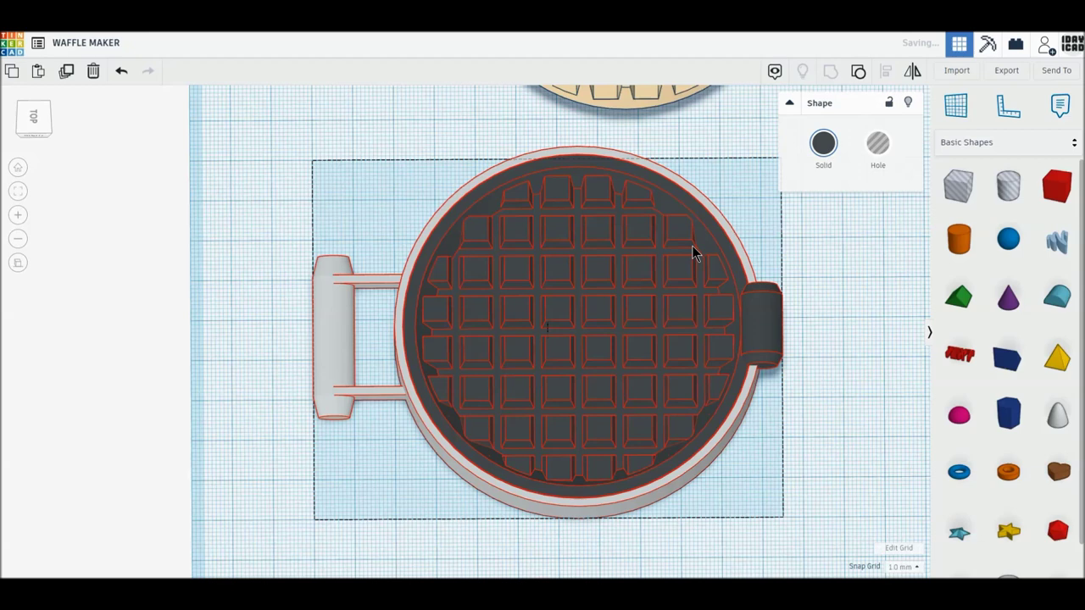
{"action": "key", "text": "f"}
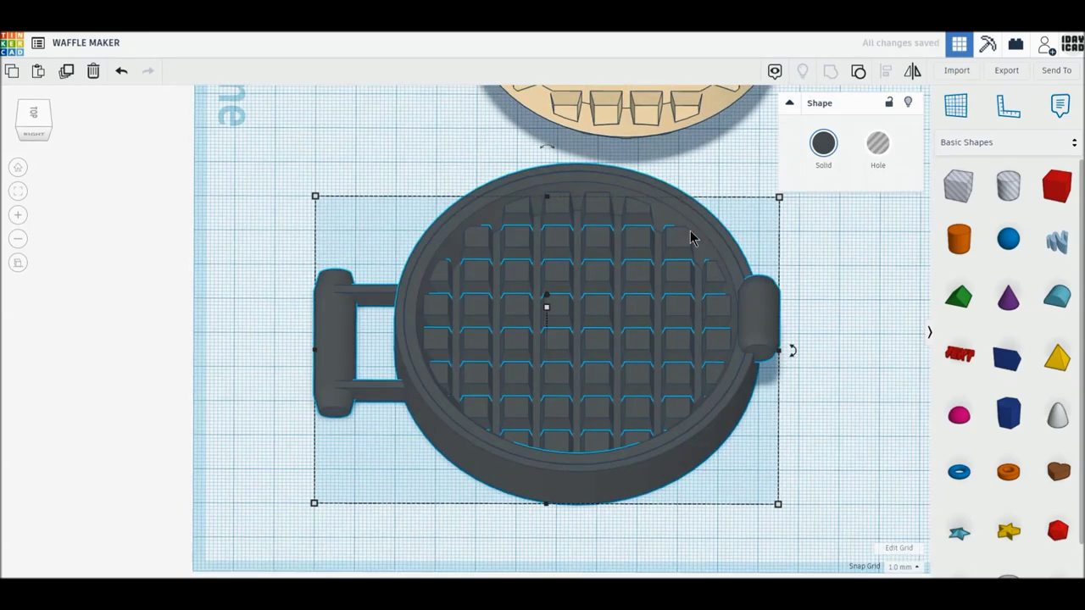
{"action": "left_click", "coordinate": [826, 151]}
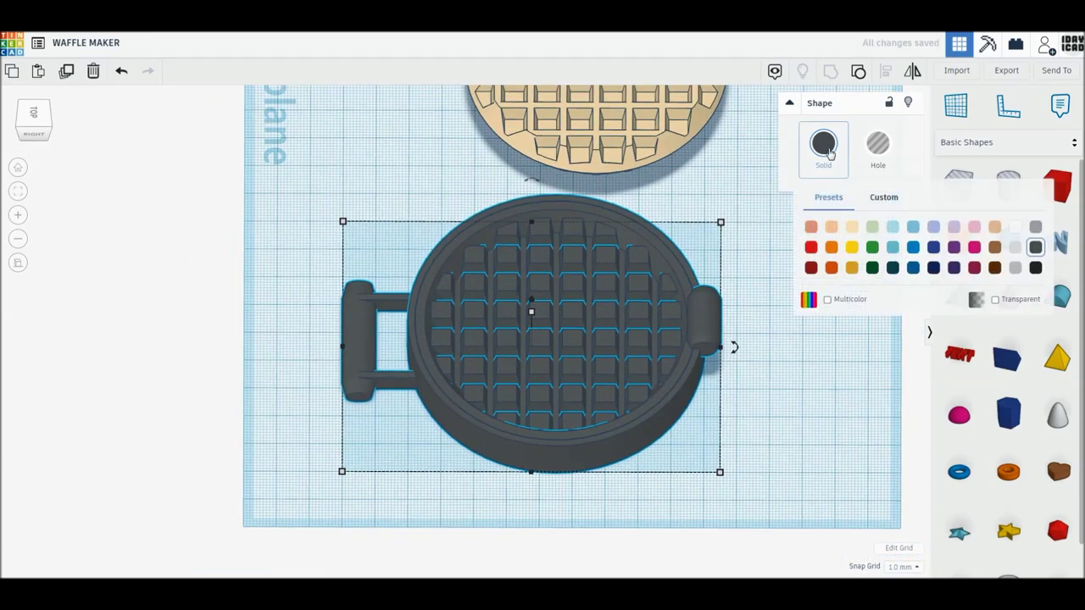
{"action": "left_click", "coordinate": [858, 73]}
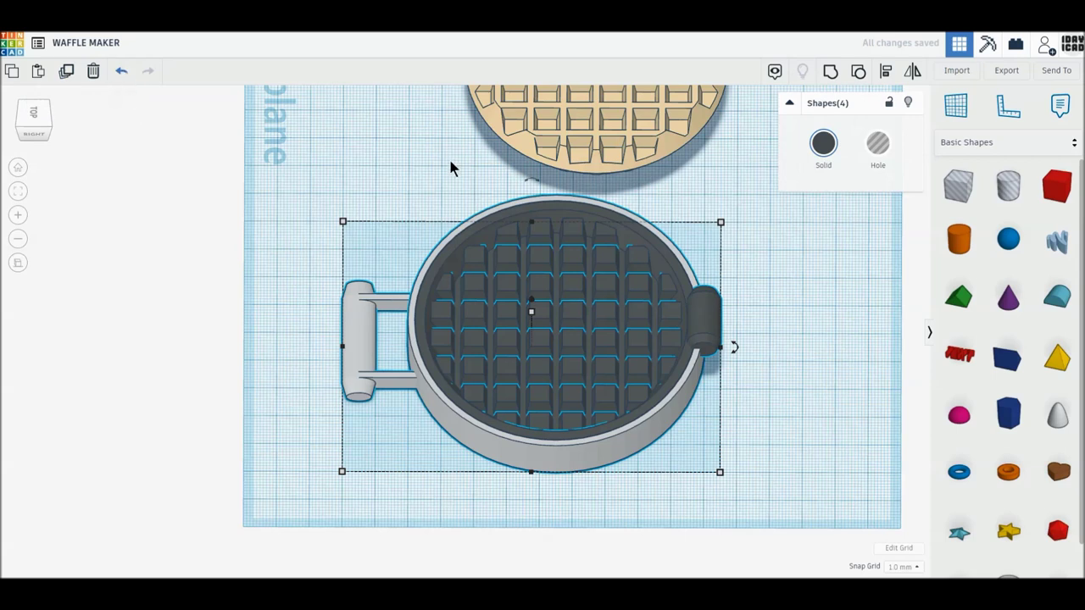
{"action": "key", "text": "ctrl+z"}
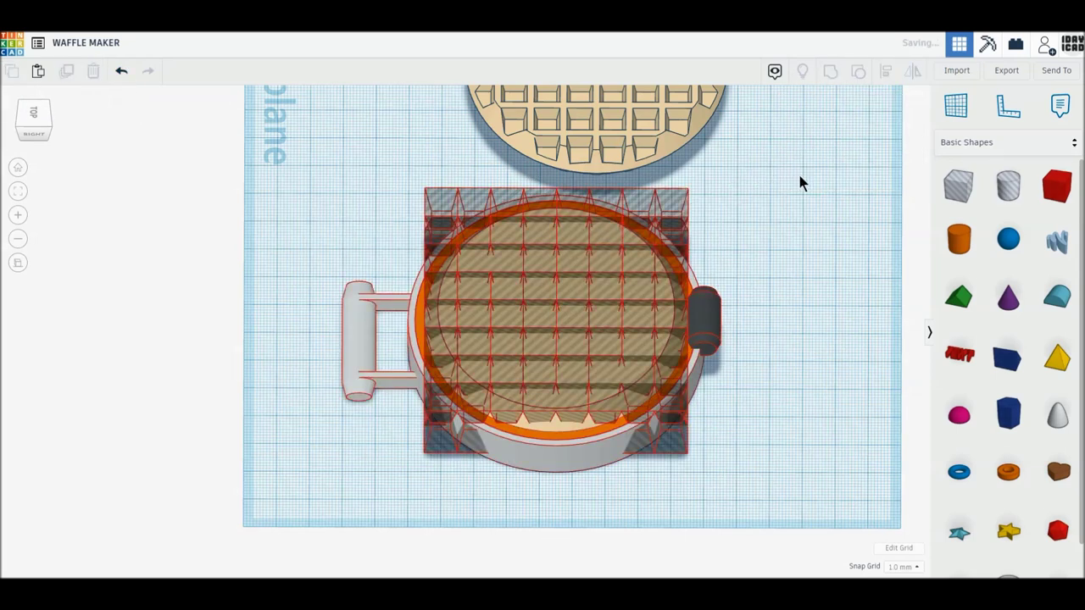
{"action": "key", "text": "ctrl+z"}
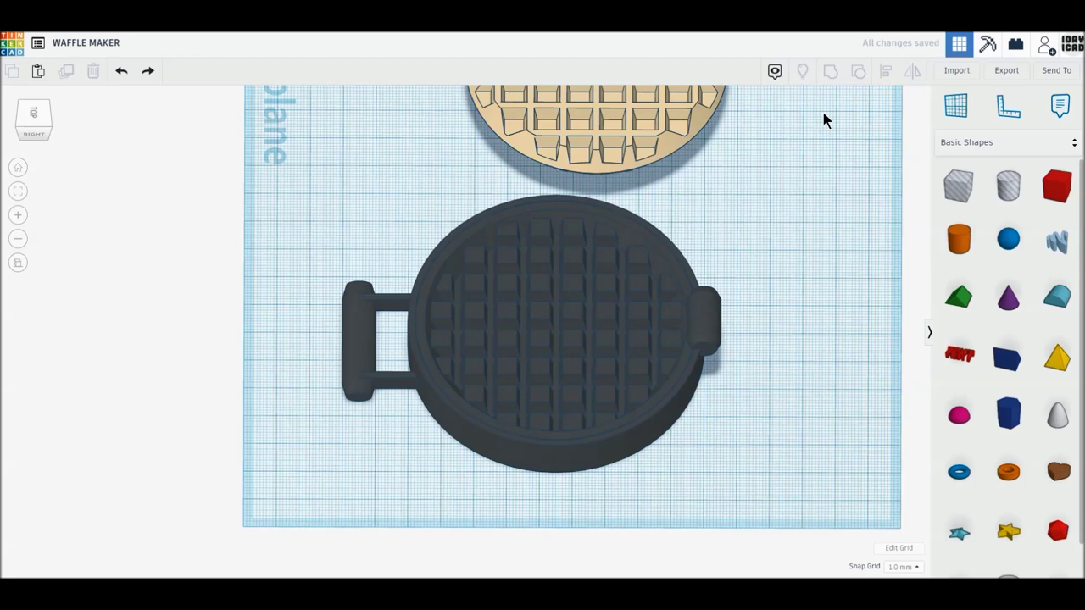
- Enable Multicolor to keep each part's grey, then duplicate the whole waffle maker
{"action": "left_click", "coordinate": [823, 144]}
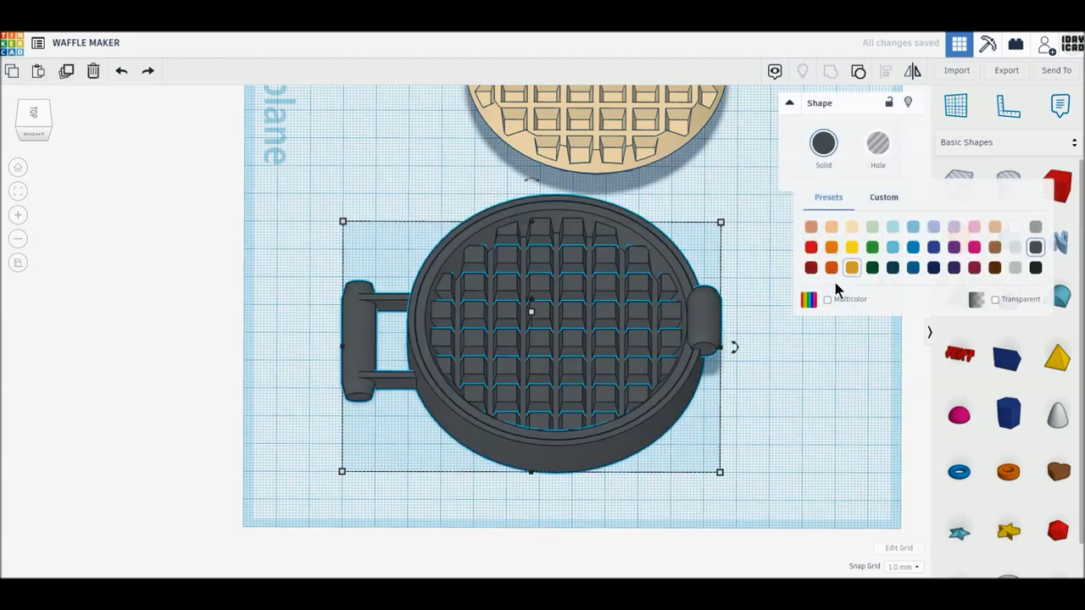
{"action": "left_click", "coordinate": [827, 299]}
{"action": "left_click", "coordinate": [836, 393]}
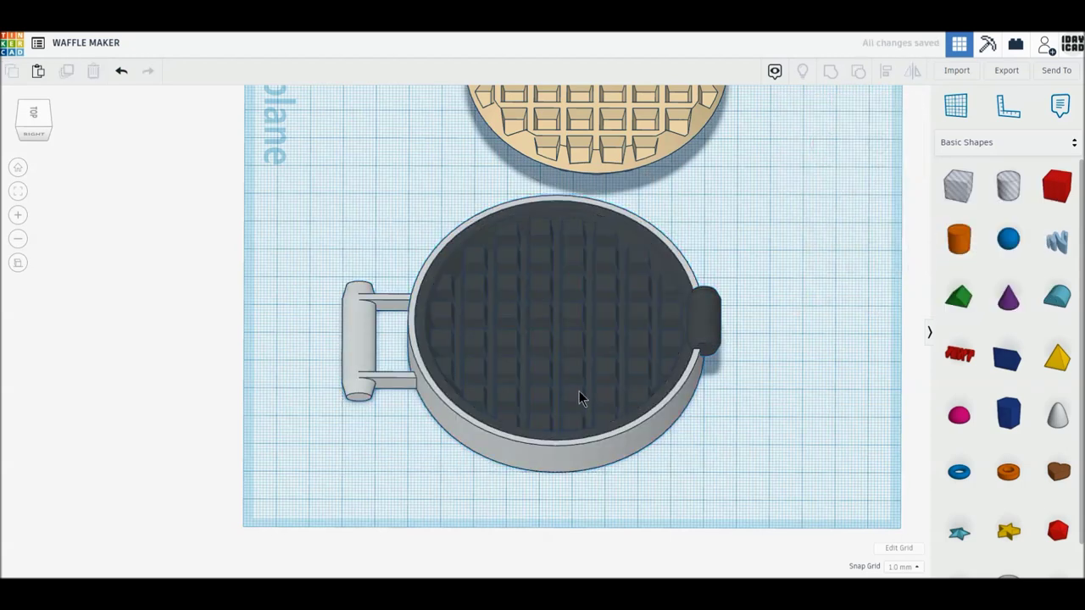
{"action": "left_click", "coordinate": [584, 395]}
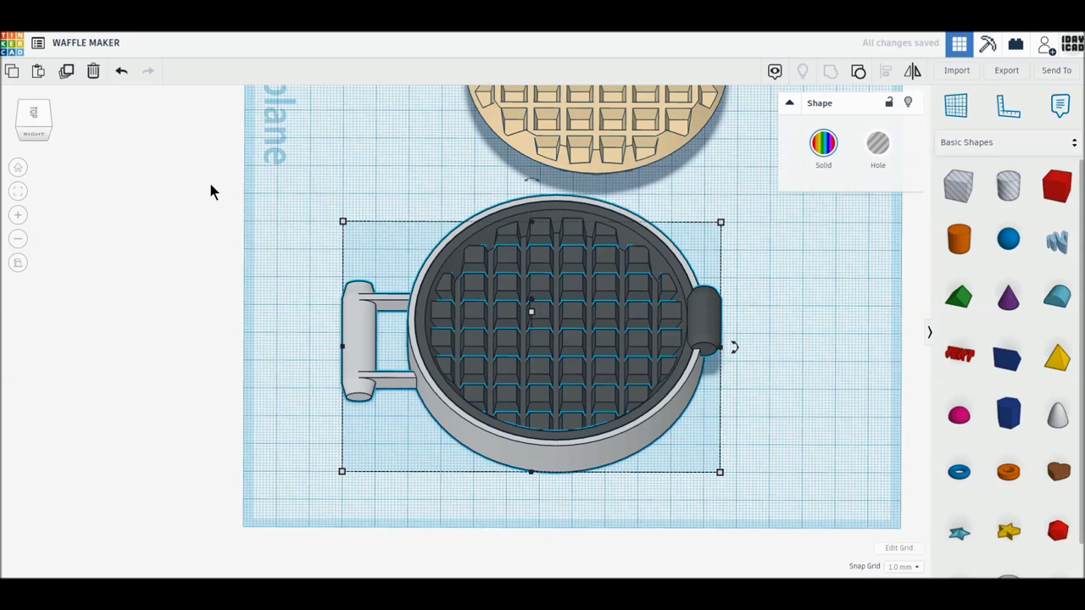
{"action": "left_click", "coordinate": [65, 72]}
{"action": "left_click", "coordinate": [33, 136]}
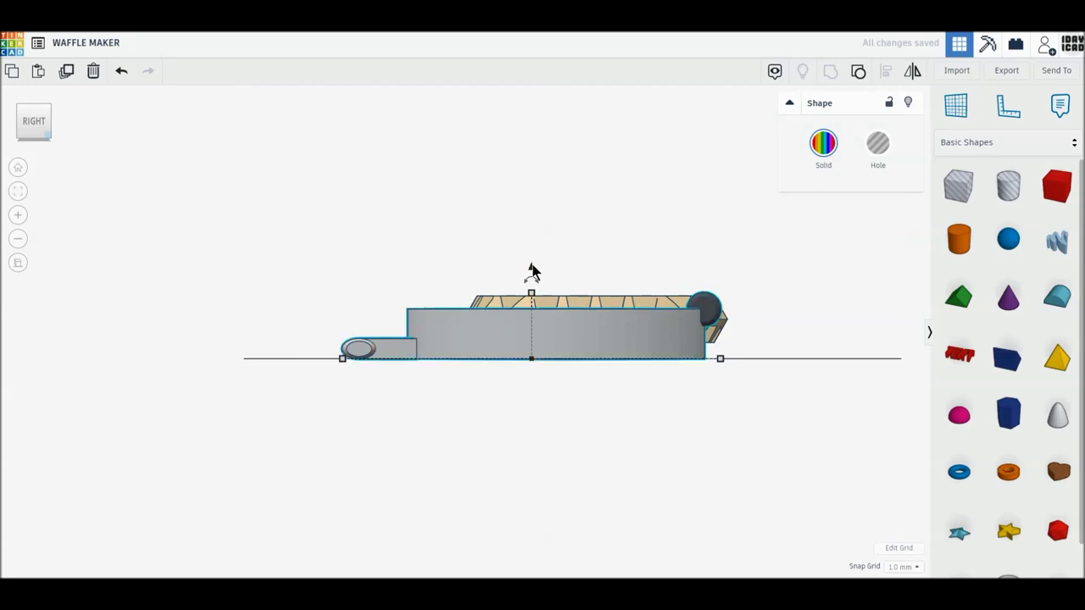
- Raise the copied plate so it rests stacked on the original, checking it in 3D
{"action": "left_click_drag", "start_coordinate": [531, 271], "coordinate": [532, 221]}
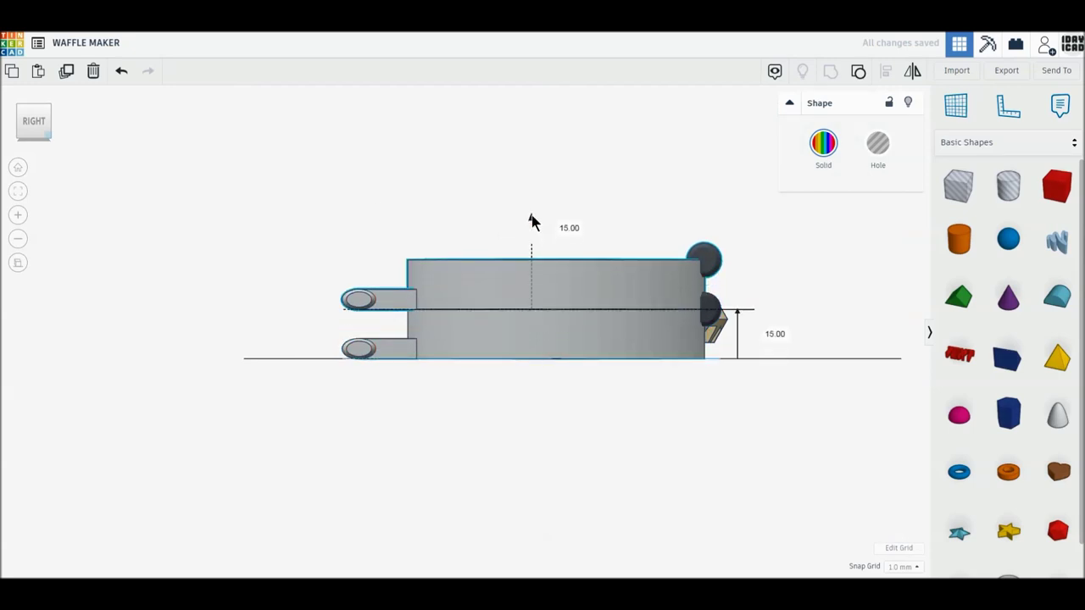
{"action": "left_click_drag", "start_coordinate": [531, 220], "coordinate": [533, 239]}
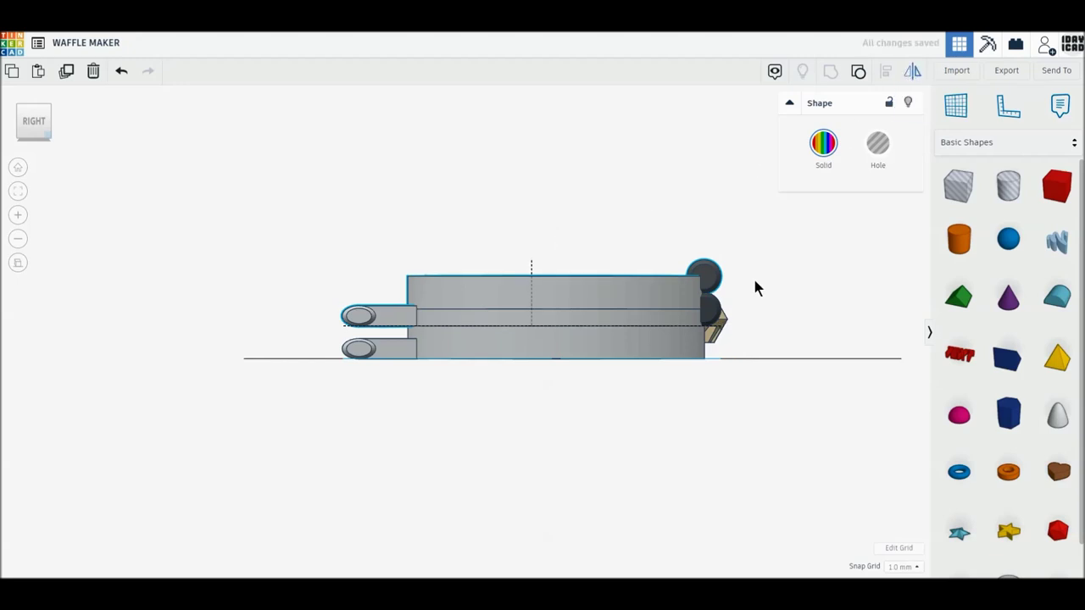
{"action": "mouse_move", "coordinate": [368, 385]}
{"action": "right_mouse_down"}
{"action": "mouse_move", "coordinate": [414, 432]}
{"action": "mouse_move", "coordinate": [730, 343]}
{"action": "right_mouse_up"}
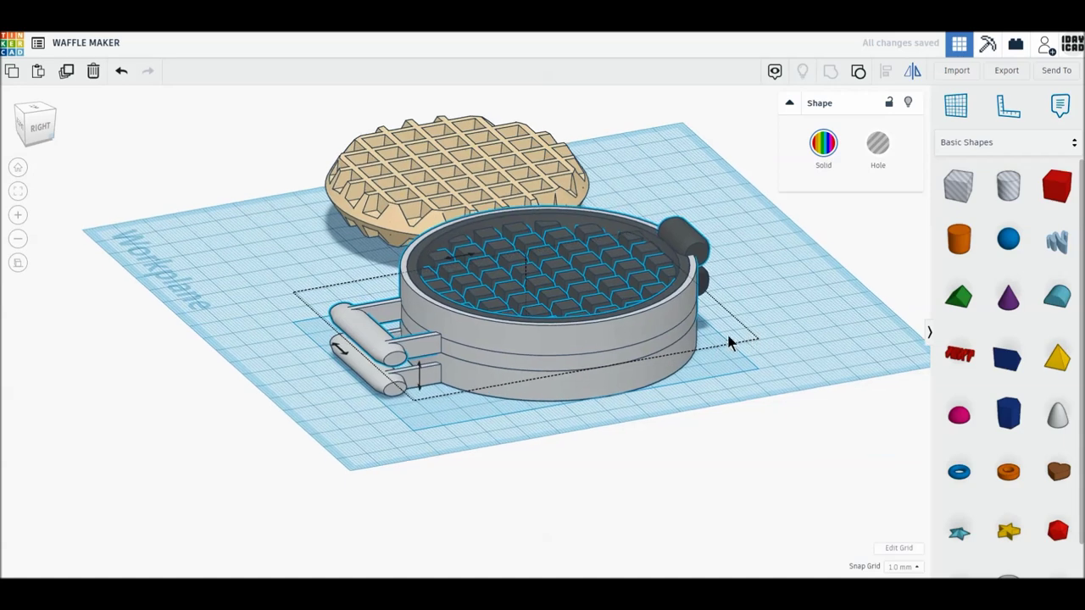
{"action": "left_click", "coordinate": [41, 126]}
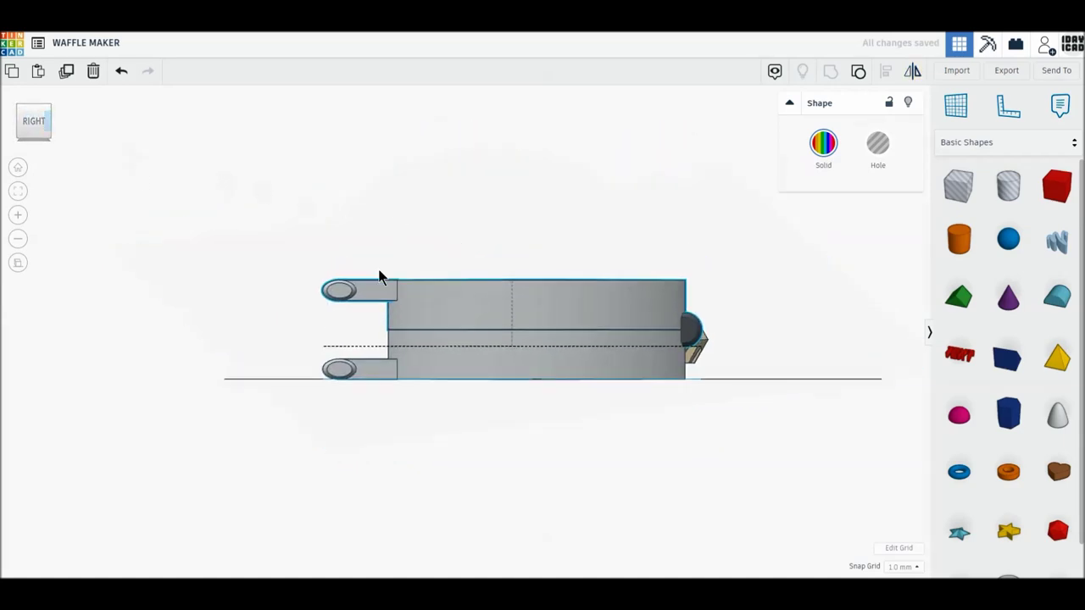
{"action": "left_click", "coordinate": [331, 308]}
- Rotate the copy 90° upright, raise it and slide it to the hinge end as an open lid
{"action": "left_click_drag", "start_coordinate": [479, 284], "coordinate": [568, 330]}
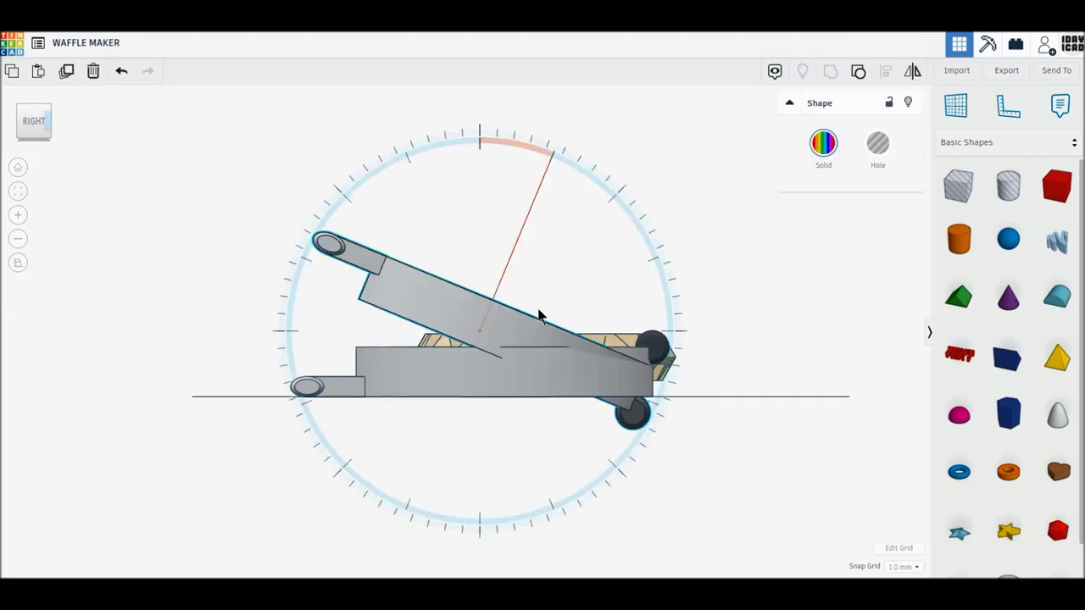
{"action": "scroll", "coordinate": [500, 228], "scroll_direction": "down", "scroll_amount": 2}
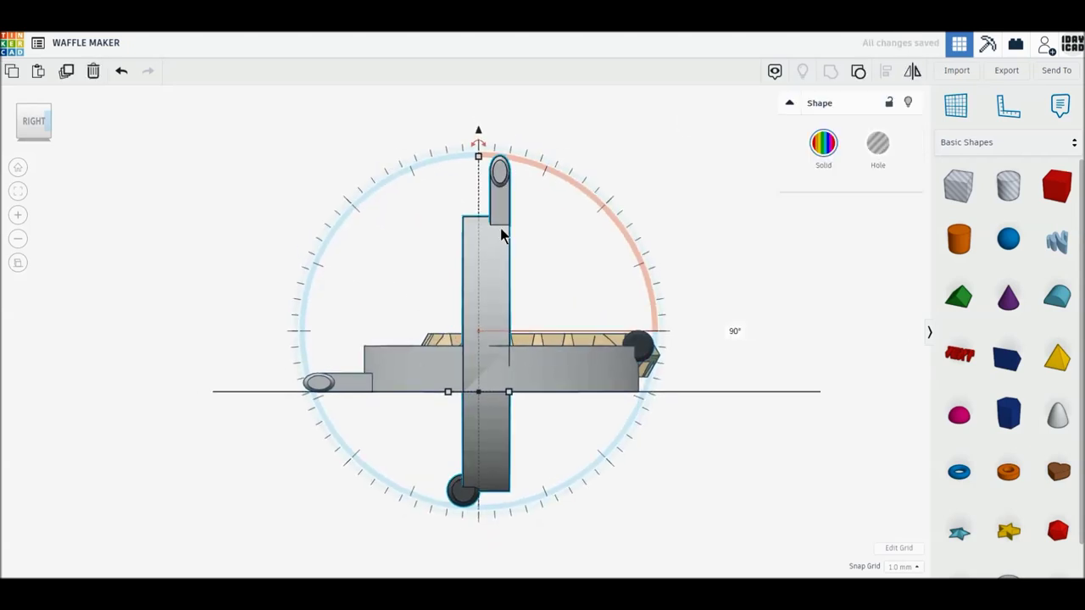
{"action": "left_click_drag", "start_coordinate": [476, 153], "coordinate": [471, 85]}
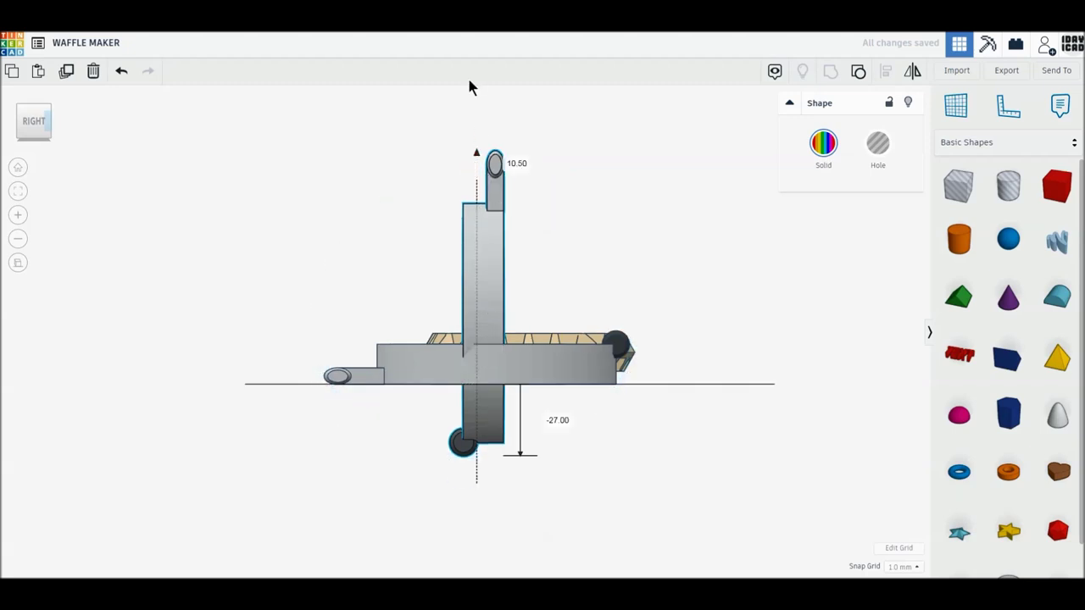
{"action": "middle_click_drag", "start_coordinate": [492, 165], "coordinate": [482, 286]}
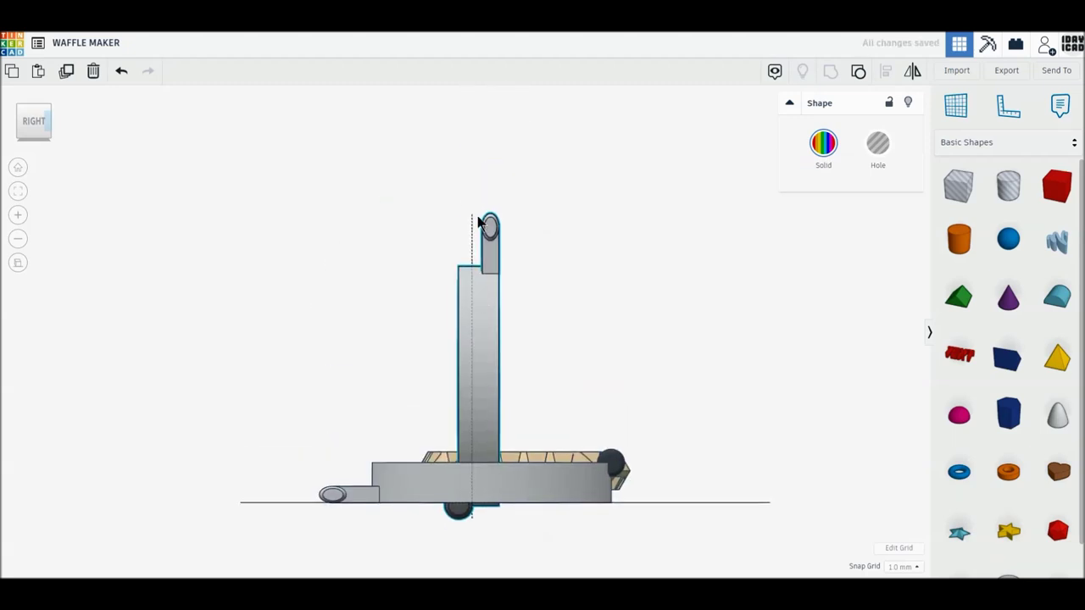
{"action": "left_click_drag", "start_coordinate": [472, 192], "coordinate": [469, 151]}
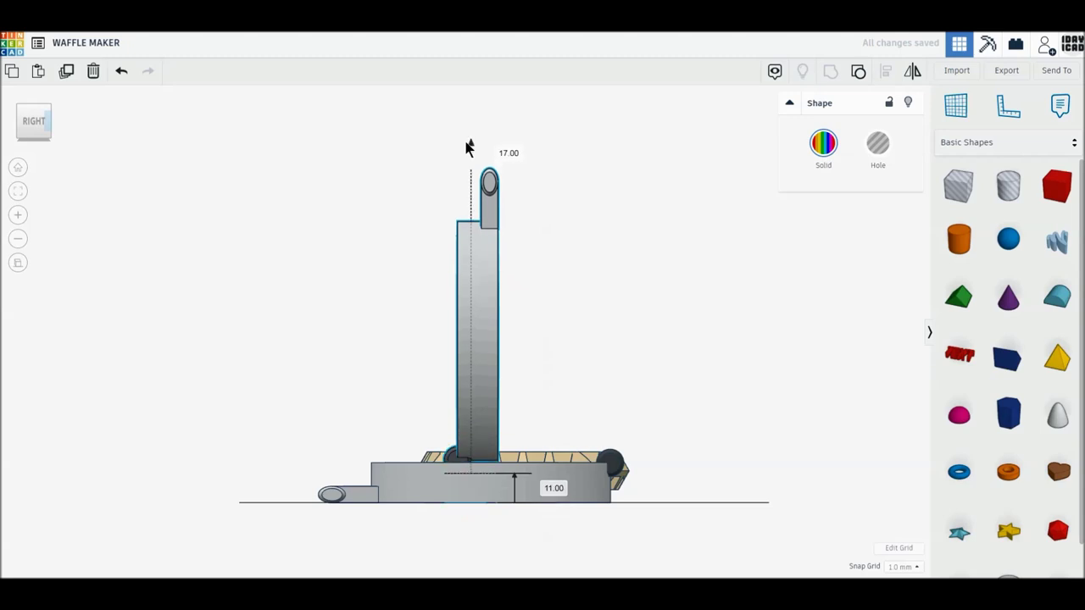
{"action": "left_click_drag", "start_coordinate": [489, 332], "coordinate": [642, 330]}
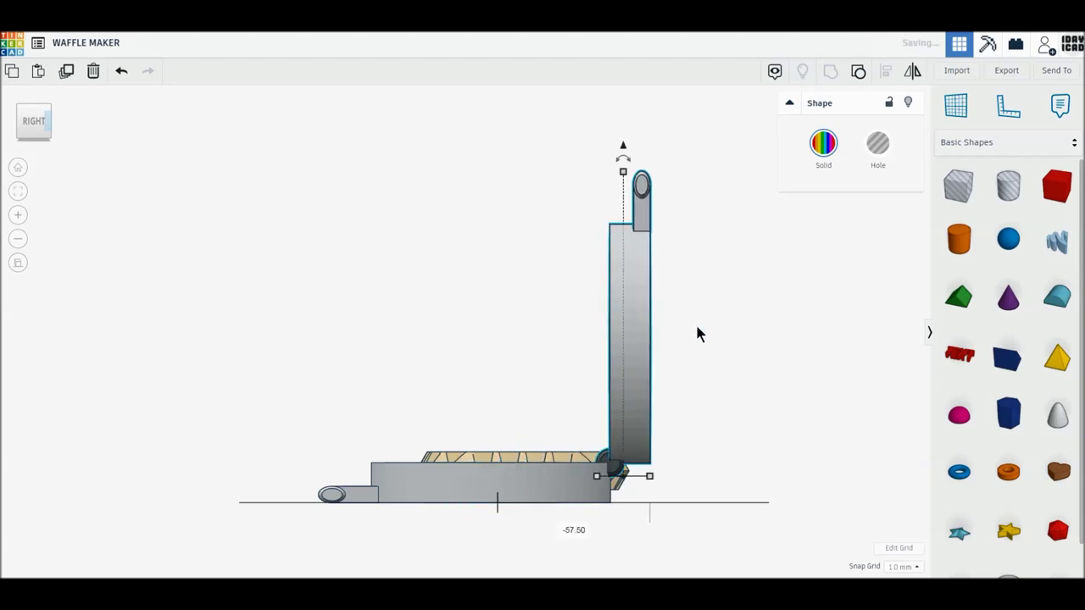
{"action": "left_click", "coordinate": [575, 347]}
{"action": "right_click_drag", "start_coordinate": [525, 359], "coordinate": [731, 442]}
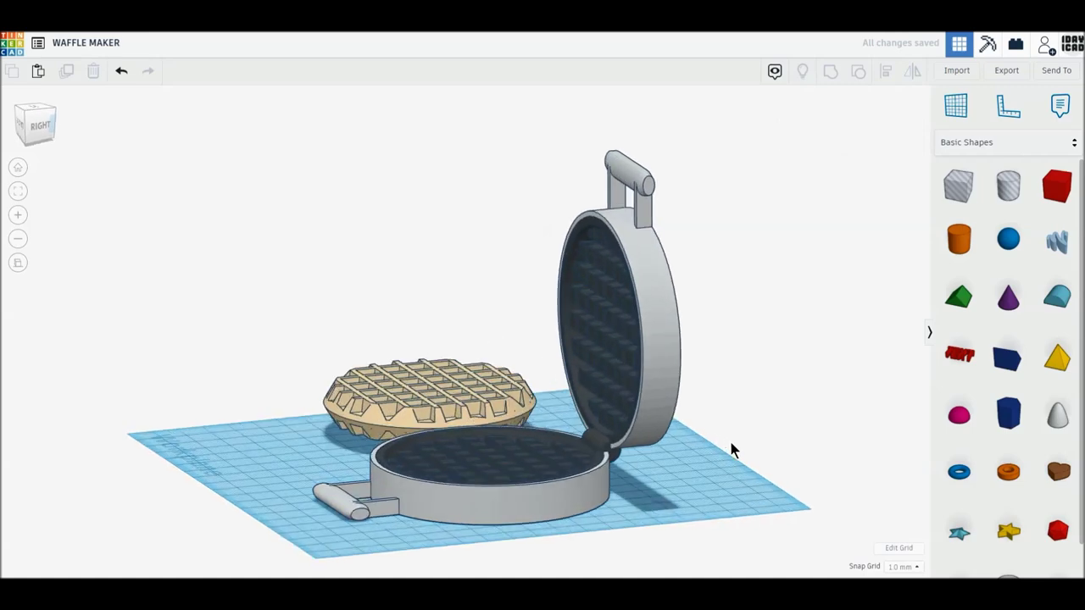
- Move the tan waffle onto the lower plate and centre it from the top view
{"action": "left_click", "coordinate": [34, 109]}
{"action": "left_click_drag", "start_coordinate": [513, 146], "coordinate": [481, 395]}
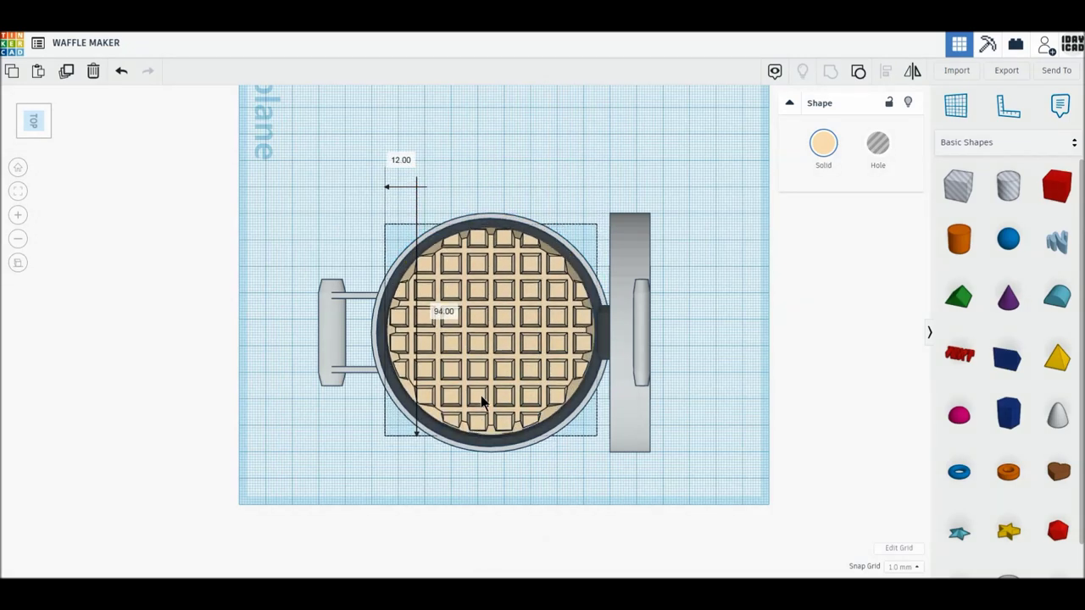
{"action": "key", "text": "f"}
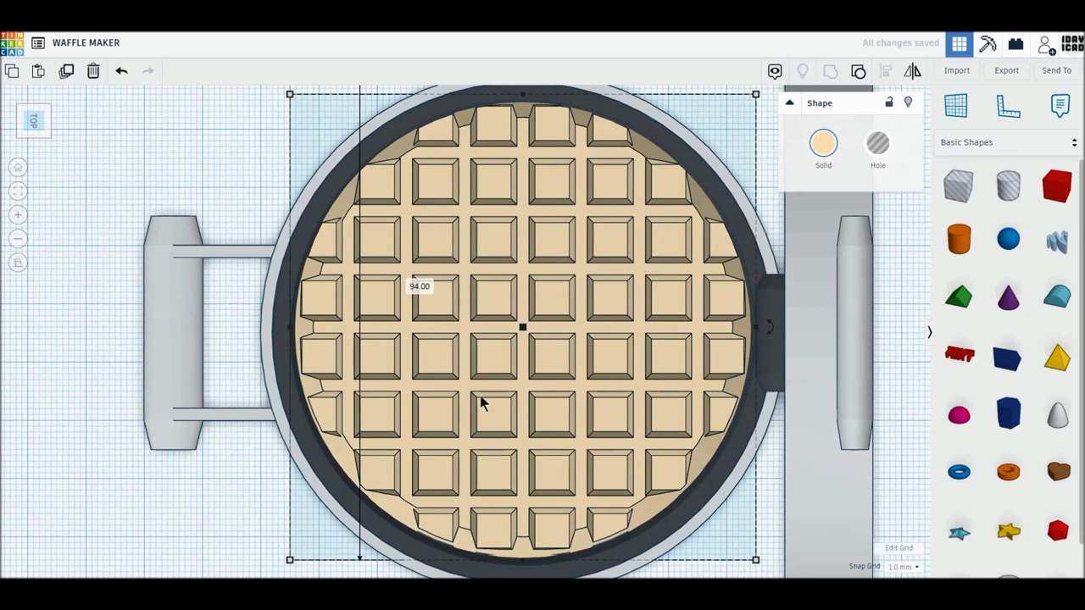
{"action": "left_click", "coordinate": [199, 150]}
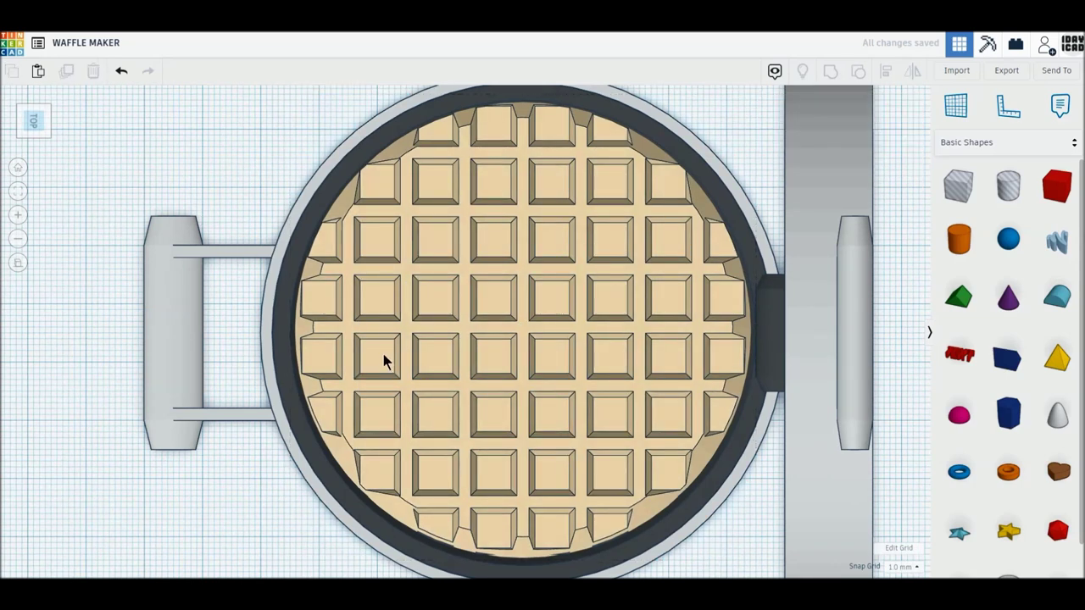
{"action": "left_click", "coordinate": [383, 360]}
{"action": "left_click_drag", "start_coordinate": [381, 362], "coordinate": [384, 362]}
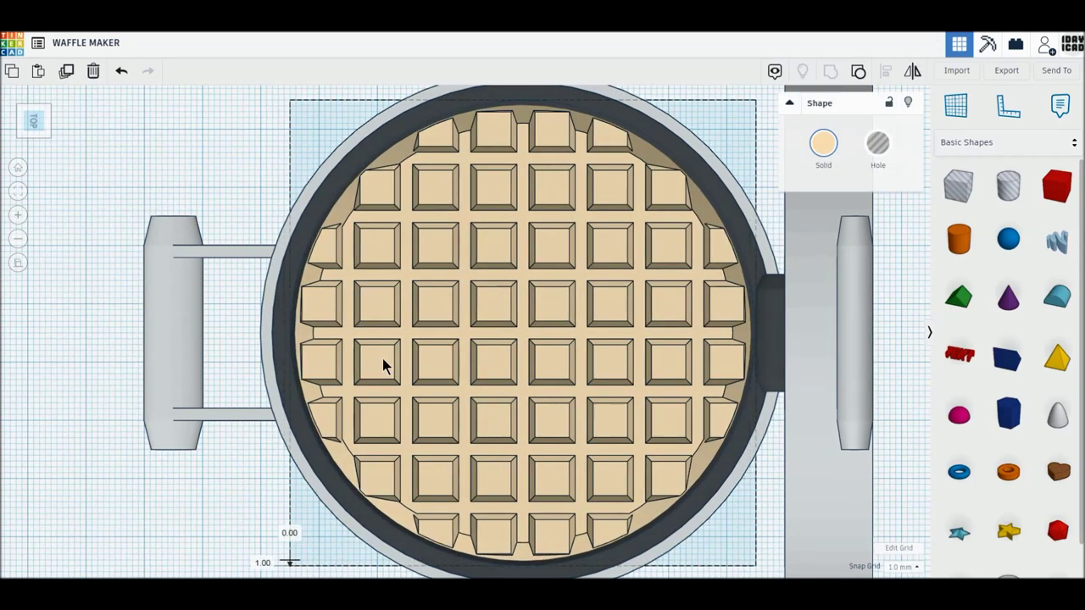
- Make the waffle slightly taller in front view, then add a cylinder beside the waffle maker
{"action": "mouse_move", "coordinate": [284, 404]}
{"action": "right_mouse_down"}
{"action": "mouse_move", "coordinate": [455, 286]}
{"action": "mouse_move", "coordinate": [322, 251]}
{"action": "right_mouse_up"}
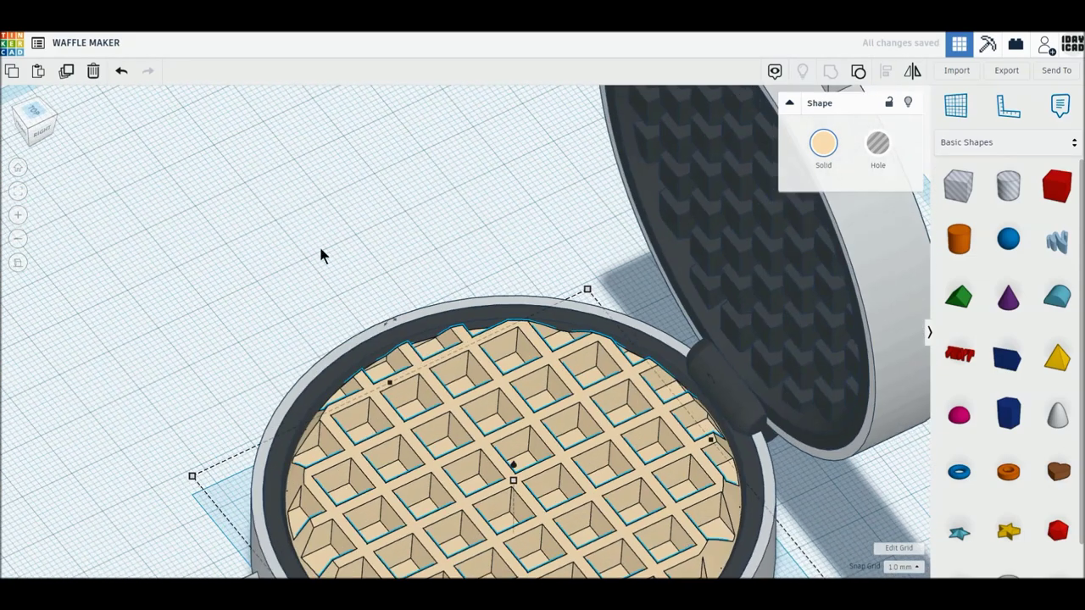
{"action": "left_click", "coordinate": [20, 133]}
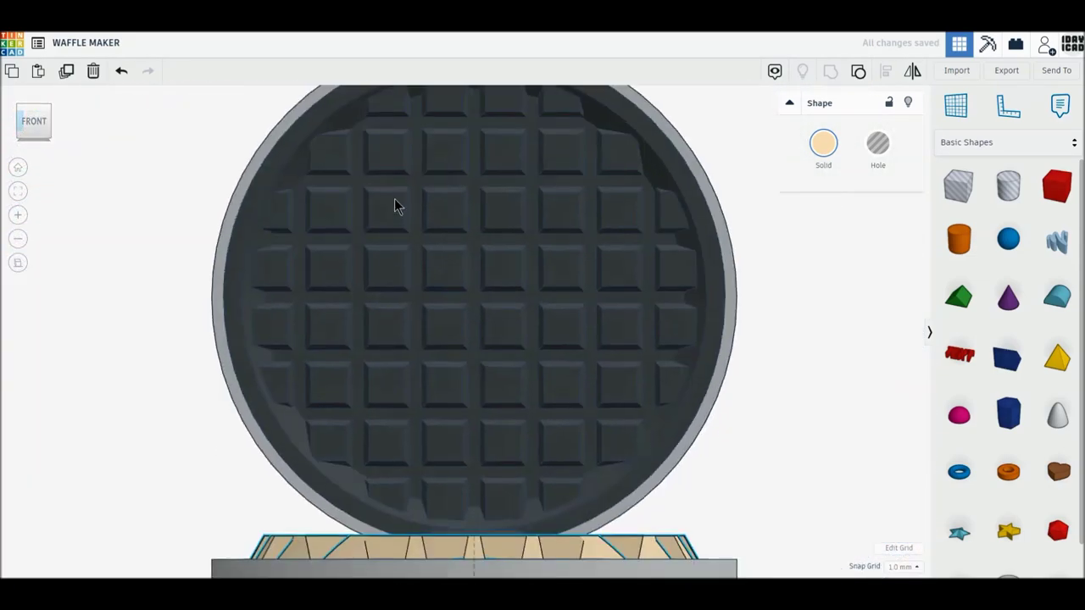
{"action": "left_click_drag", "start_coordinate": [472, 362], "coordinate": [473, 344]}
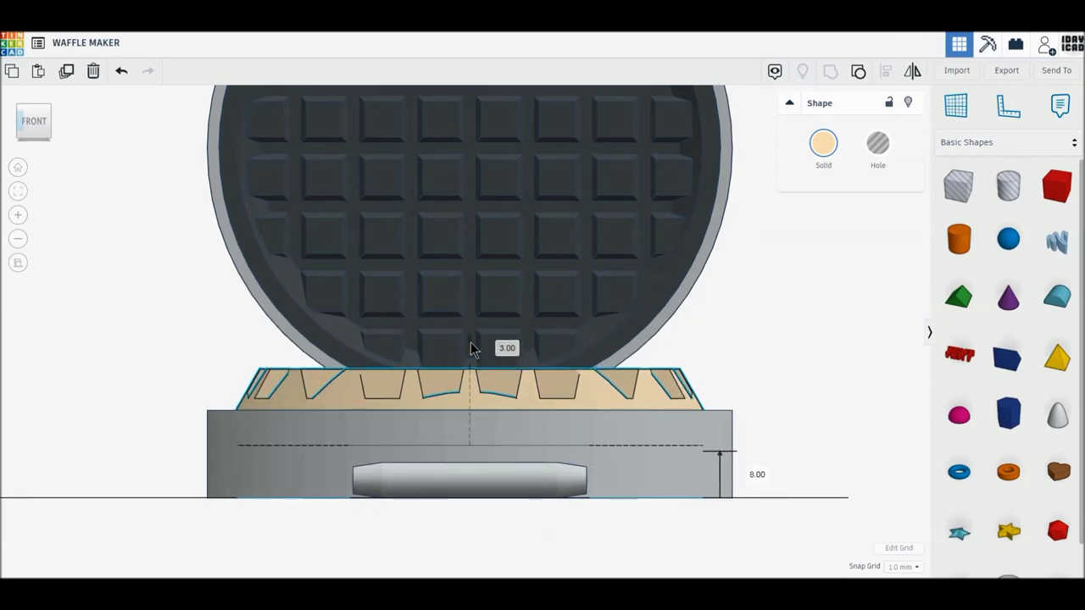
{"action": "left_click", "coordinate": [178, 330]}
{"action": "left_click_drag", "start_coordinate": [28, 116], "coordinate": [203, 386]}
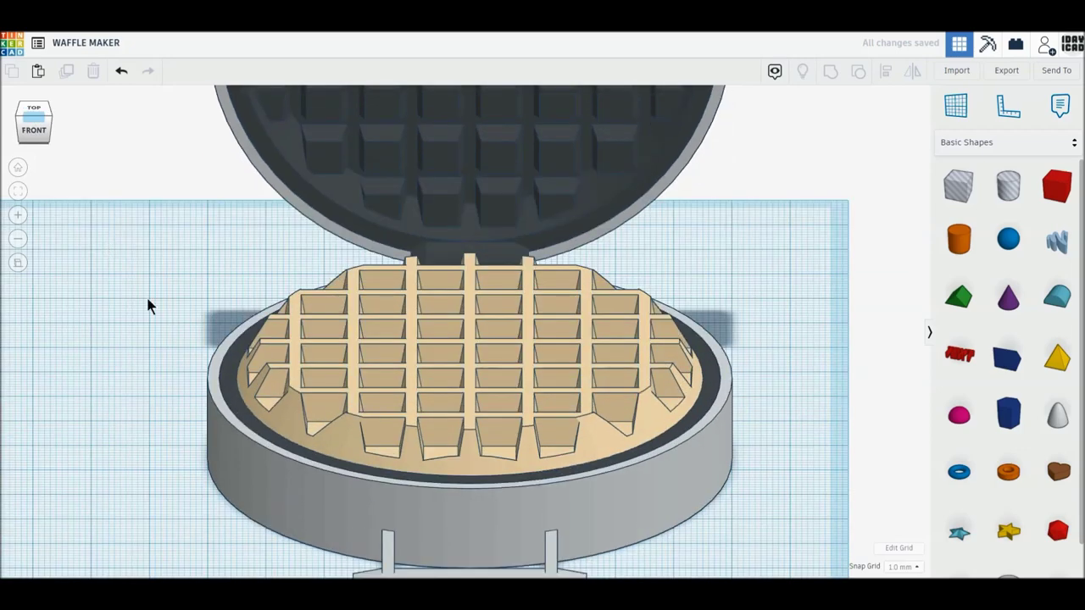
{"action": "scroll", "coordinate": [203, 386], "scroll_direction": "down", "scroll_amount": 2}
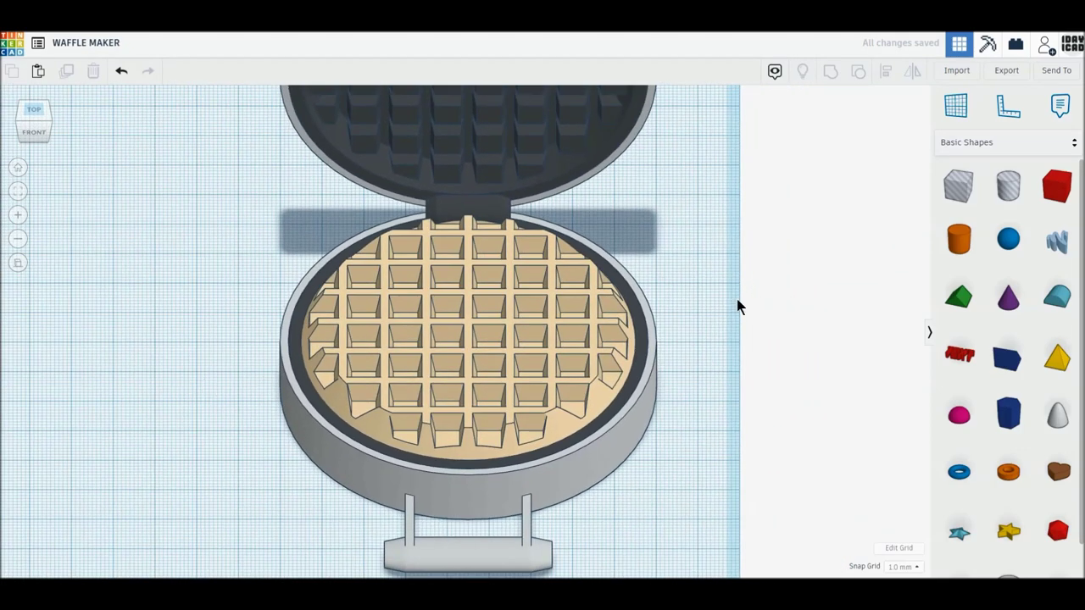
{"action": "left_click_drag", "start_coordinate": [954, 249], "coordinate": [655, 506]}
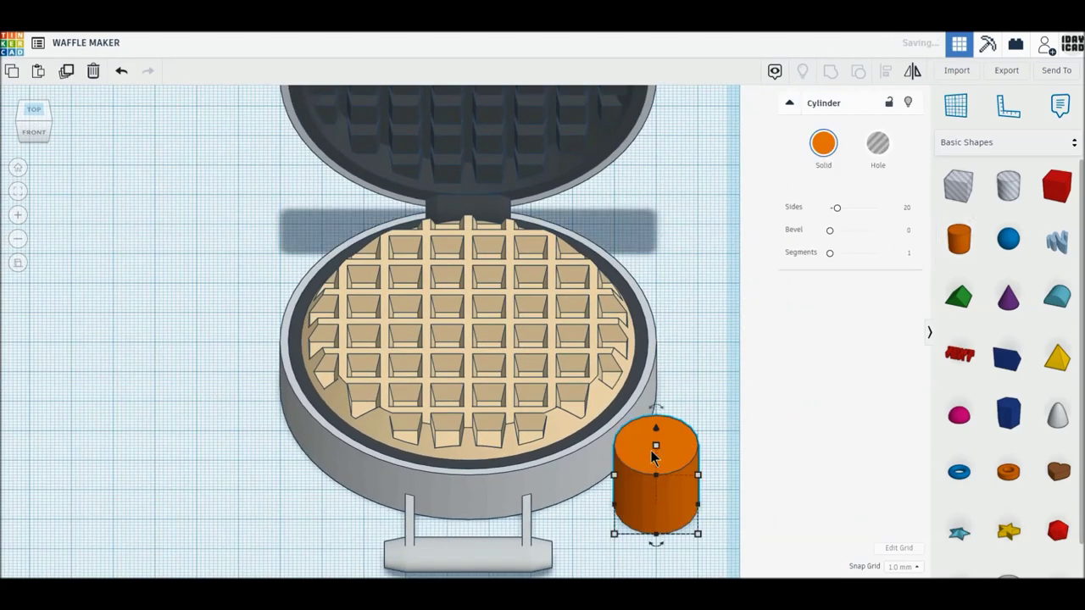
- Resize the orange cylinder to 6 mm width and 6 mm length
{"action": "left_click", "coordinate": [709, 474]}
{"action": "type", "text": "10"}
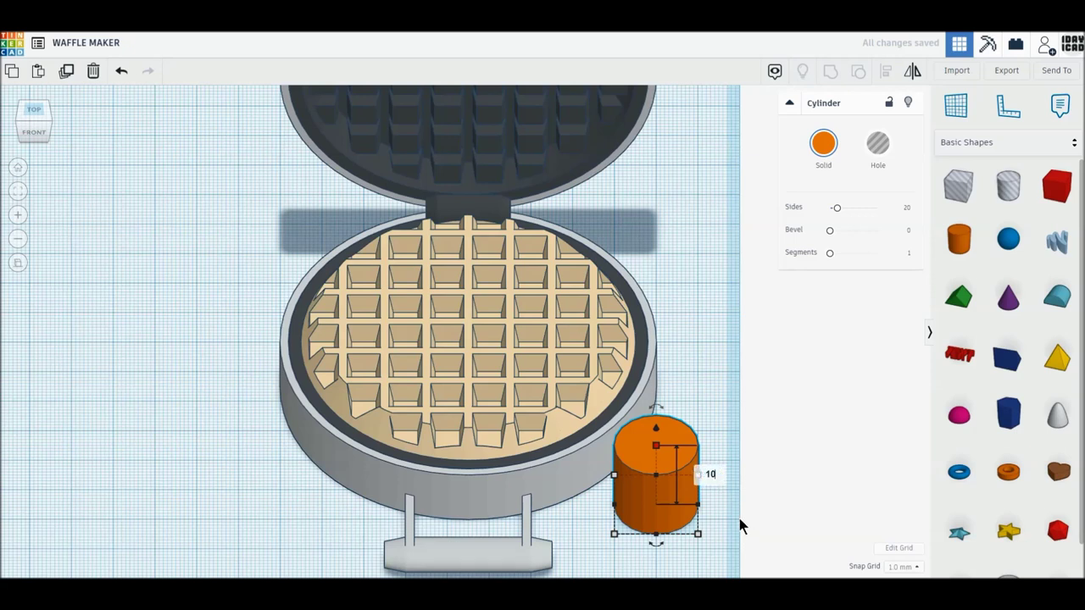
{"action": "key", "text": "Return"}
{"action": "mouse_move", "coordinate": [698, 534]}
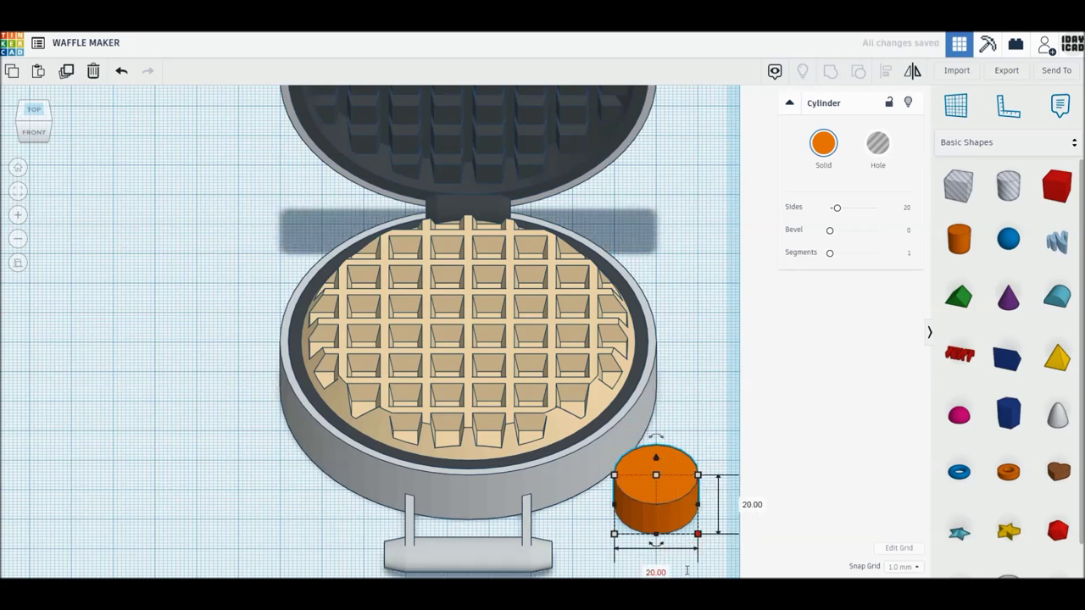
{"action": "left_click", "coordinate": [687, 570]}
{"action": "type", "text": "10"}
{"action": "key", "text": "Return"}
{"action": "left_click", "coordinate": [643, 569]}
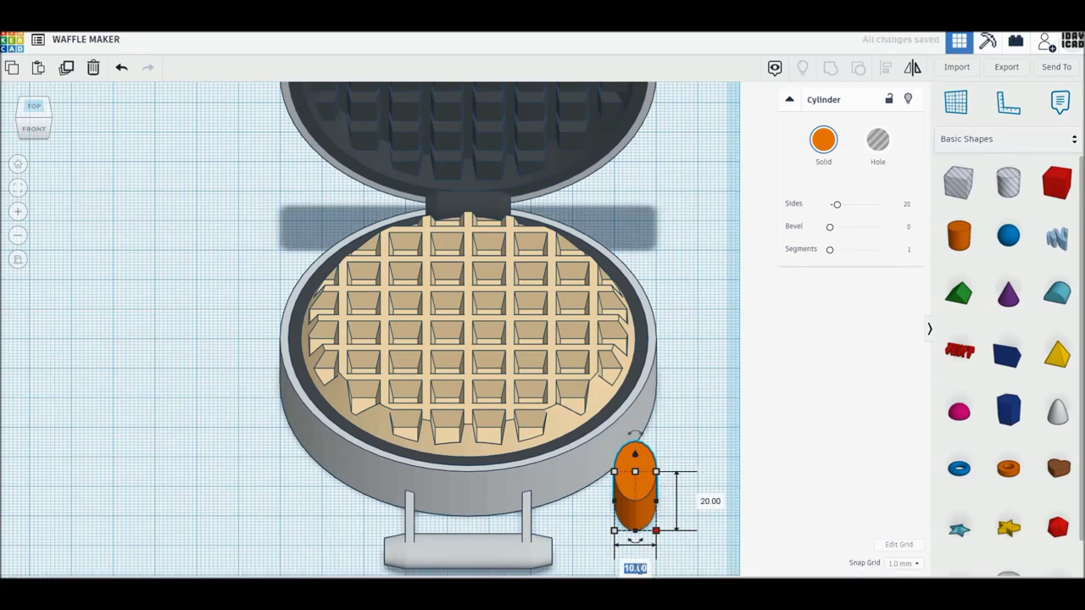
{"action": "type", "text": "6"}
{"action": "key", "text": "Return"}
{"action": "left_click", "coordinate": [698, 505]}
{"action": "type", "text": "6"}
{"action": "key", "text": "Return"}
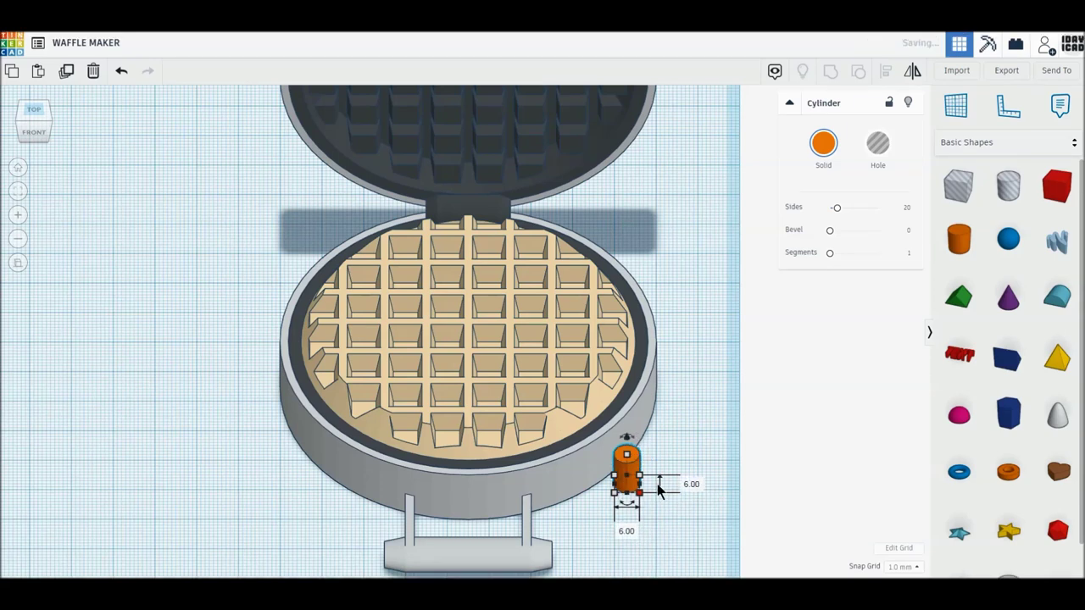
- Give the cylinder 64 sides, a 2.5 bevel, 10 segments and 6 mm height
{"action": "left_click_drag", "start_coordinate": [837, 210], "coordinate": [915, 207]}
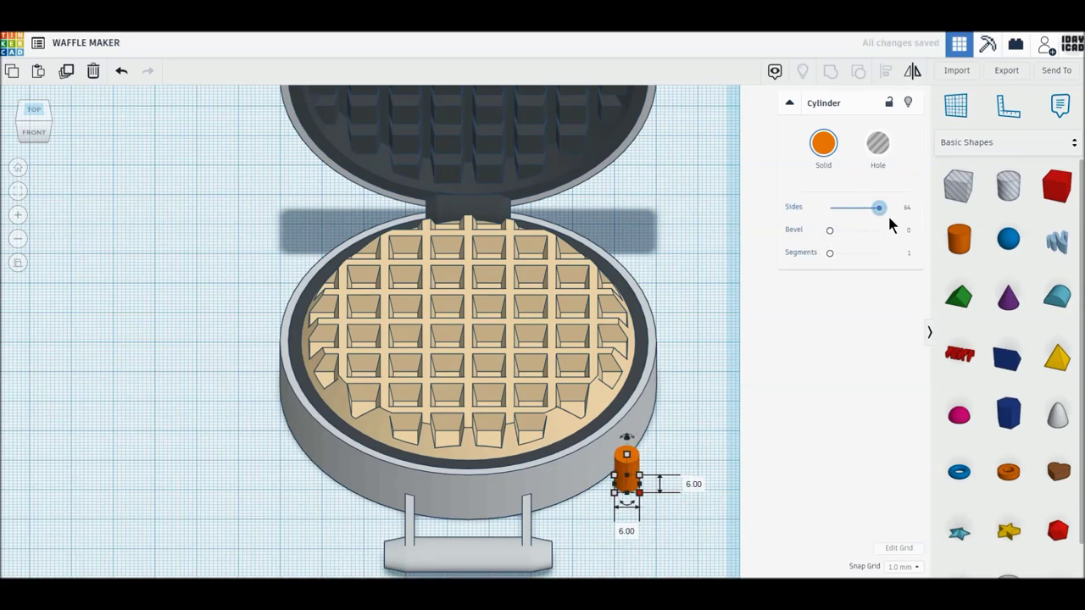
{"action": "left_click_drag", "start_coordinate": [833, 231], "coordinate": [915, 238]}
{"action": "left_click_drag", "start_coordinate": [830, 253], "coordinate": [927, 253]}
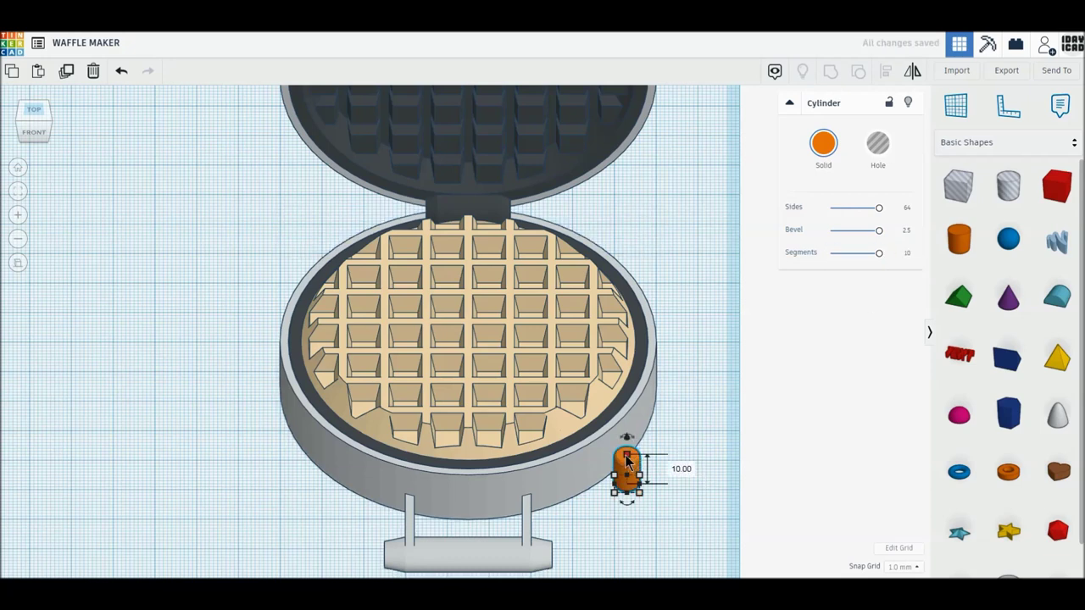
{"action": "key", "text": "Return"}
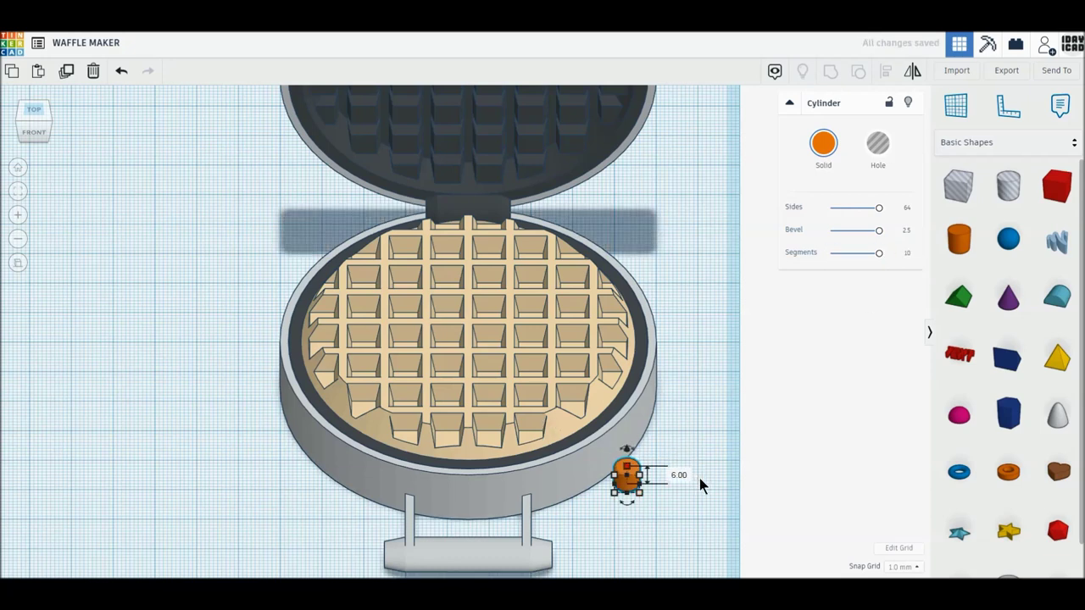
- Rotate the rounded cylinder 90° onto its side in the angled 3D view
{"action": "left_click", "coordinate": [49, 126]}
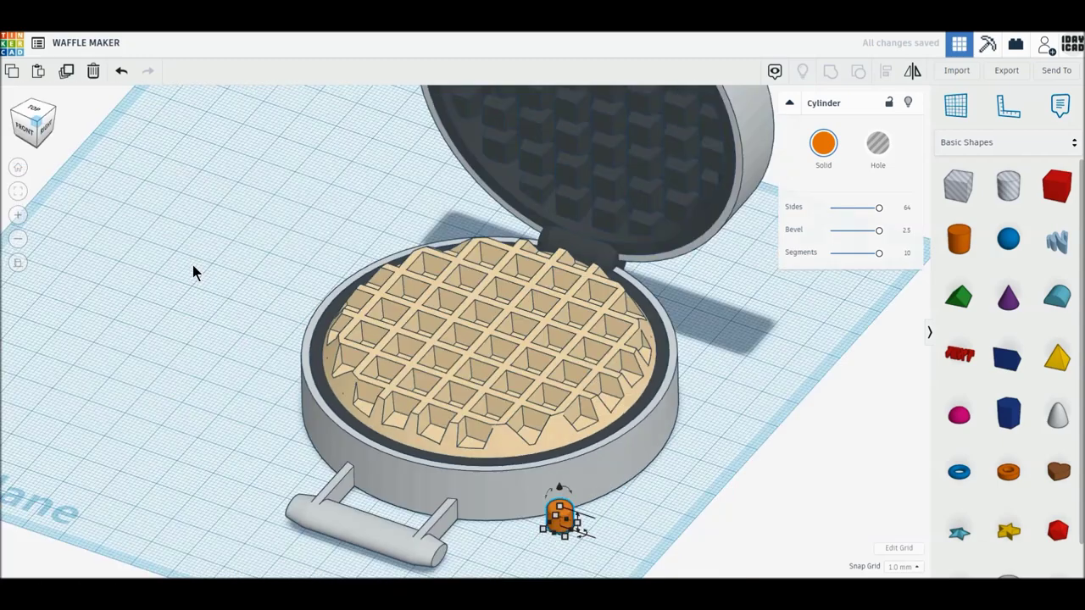
{"action": "scroll", "coordinate": [403, 318], "scroll_direction": "up", "scroll_amount": 2}
{"action": "scroll", "coordinate": [415, 330], "scroll_direction": "up", "scroll_amount": 2}
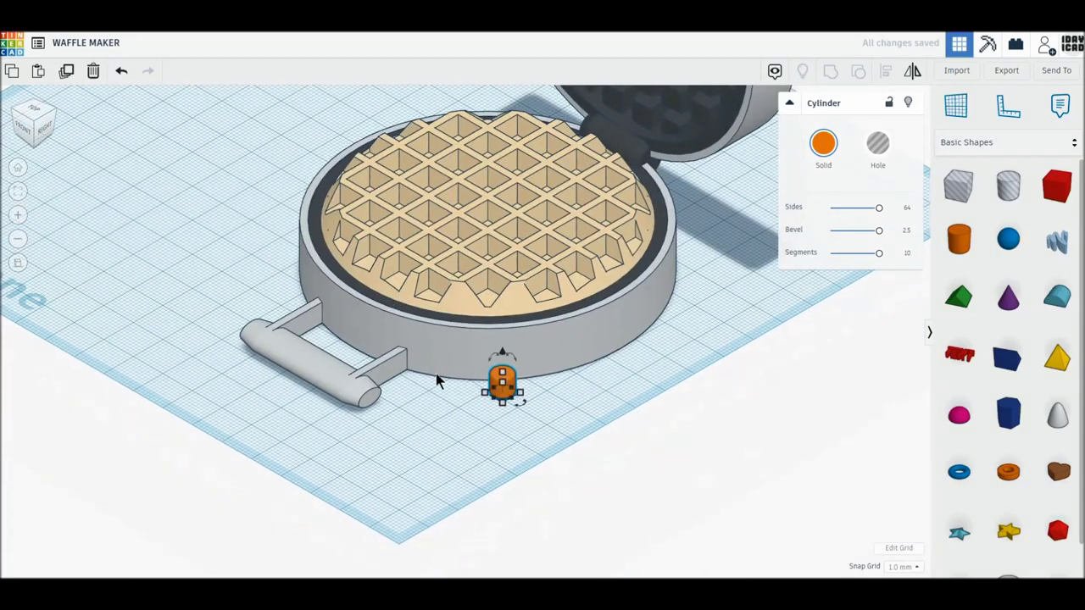
{"action": "scroll", "coordinate": [471, 393], "scroll_direction": "up", "scroll_amount": 2}
{"action": "scroll", "coordinate": [509, 416], "scroll_direction": "up", "scroll_amount": 2}
{"action": "left_click_drag", "start_coordinate": [531, 401], "coordinate": [493, 437]}
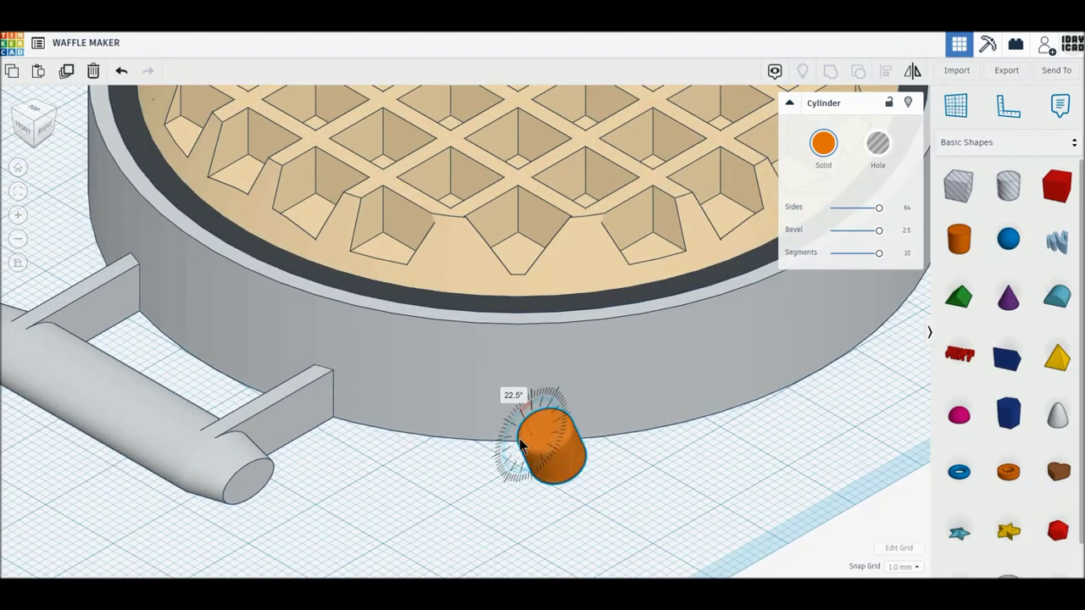
- Place the cylinder against the base's front rim and duplicate it beside itself
{"action": "left_click", "coordinate": [34, 108]}
{"action": "middle_click_drag", "start_coordinate": [463, 395], "coordinate": [467, 276]}
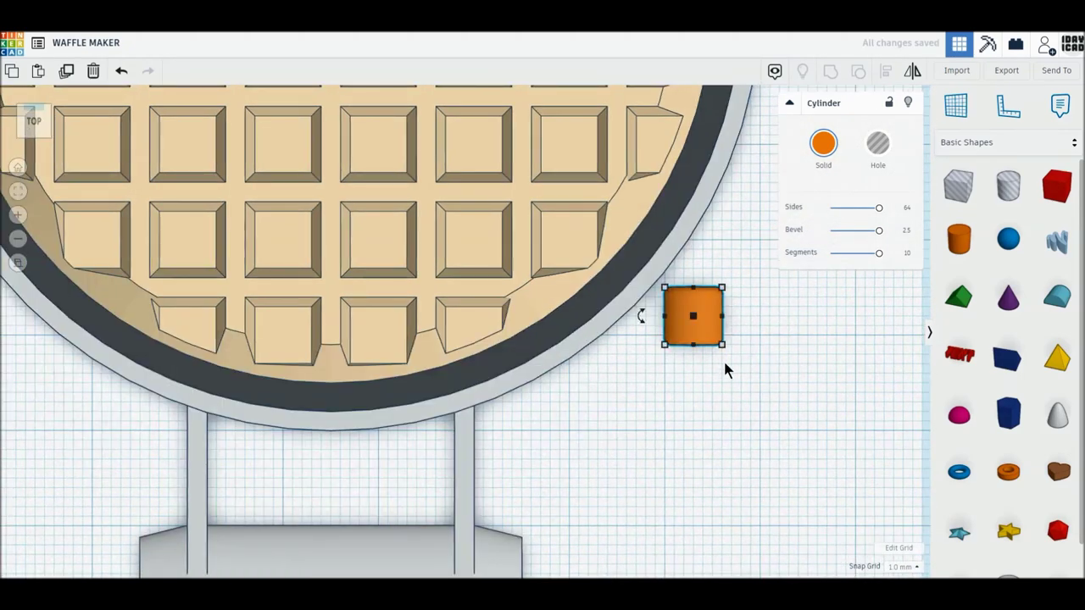
{"action": "mouse_move", "coordinate": [692, 327]}
{"action": "left_mouse_down"}
{"action": "mouse_move", "coordinate": [383, 460]}
{"action": "mouse_move", "coordinate": [341, 440]}
{"action": "left_mouse_up"}
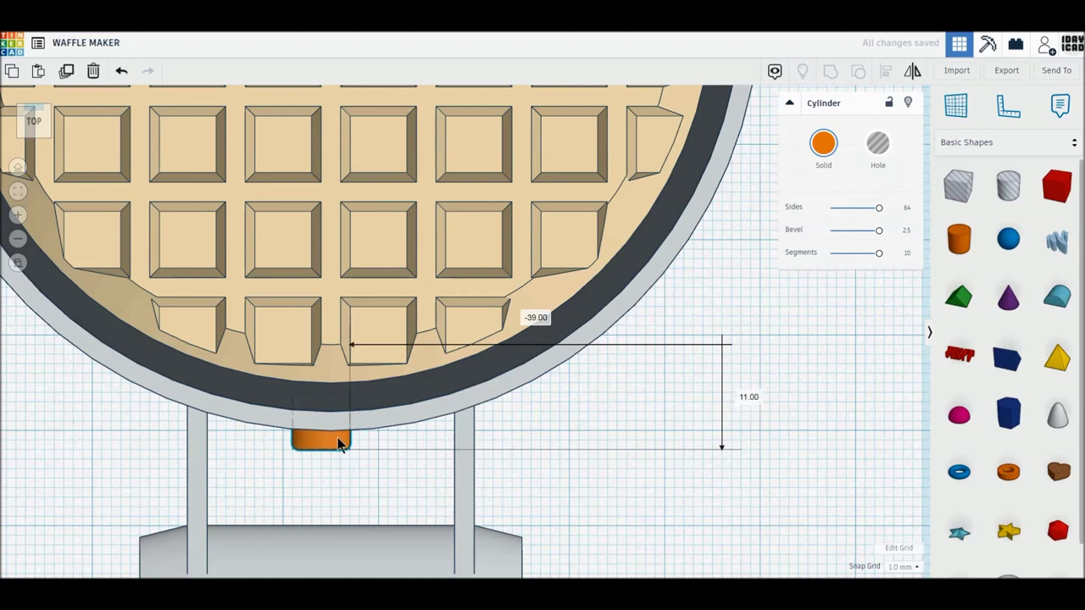
{"action": "left_click_drag", "start_coordinate": [341, 441], "coordinate": [341, 431]}
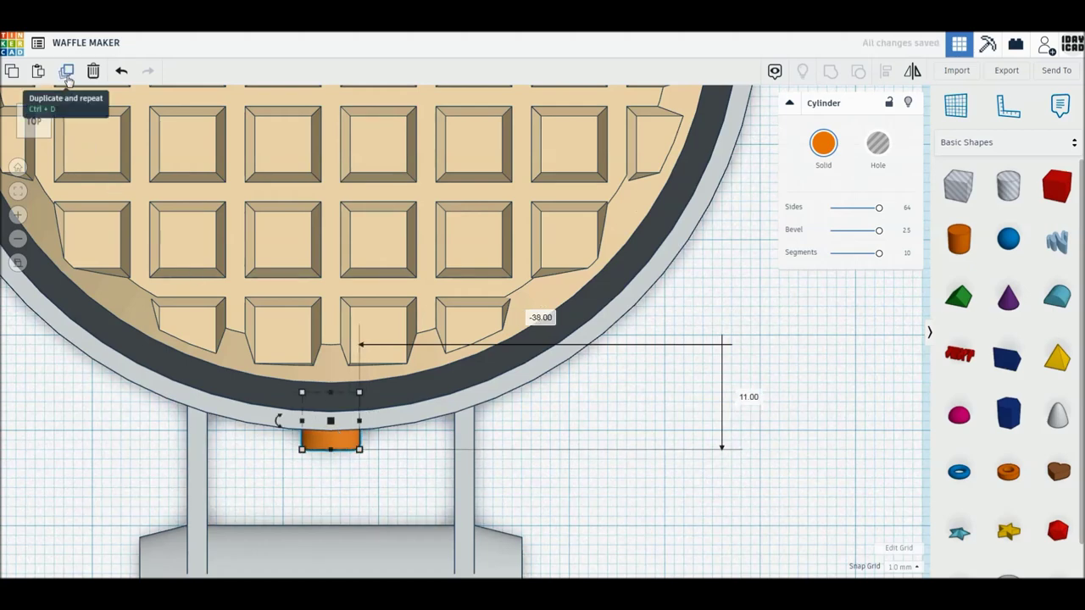
{"action": "left_click", "coordinate": [66, 71]}
{"action": "left_click_drag", "start_coordinate": [351, 441], "coordinate": [369, 411]}
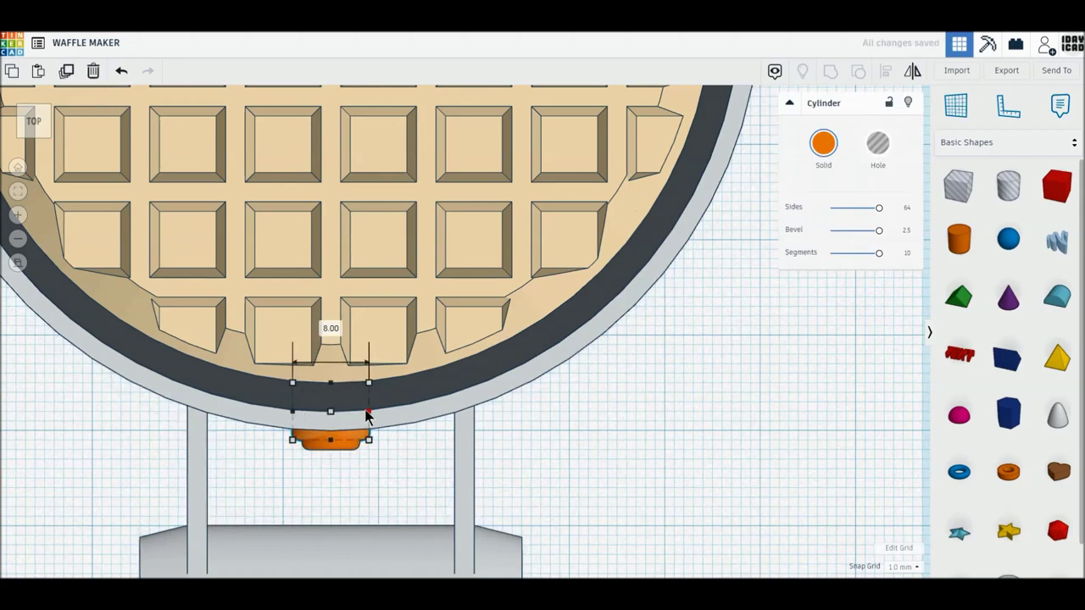
- Lengthen the button piece from 6 to 7, colouring one cylinder red and the other dark grey
{"action": "left_click", "coordinate": [46, 136]}
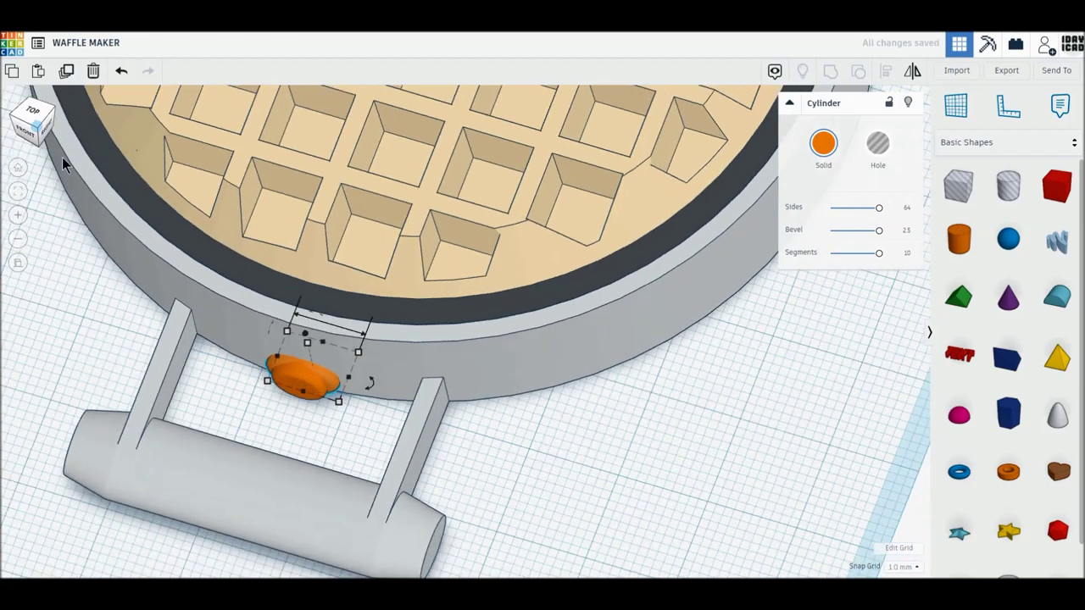
{"action": "left_click_drag", "start_coordinate": [316, 263], "coordinate": [308, 254]}
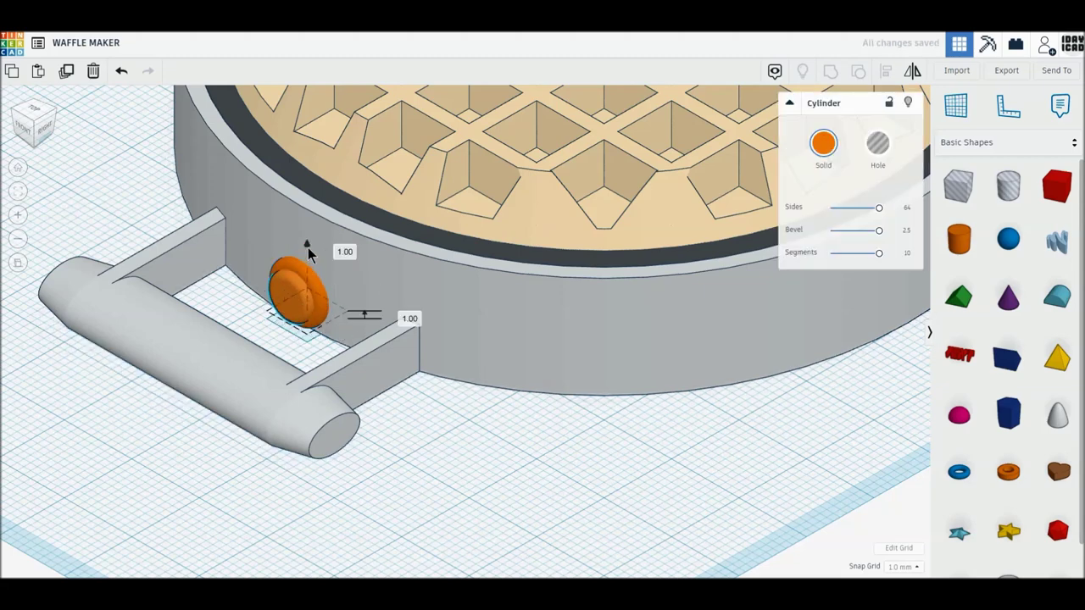
{"action": "left_click", "coordinate": [821, 145]}
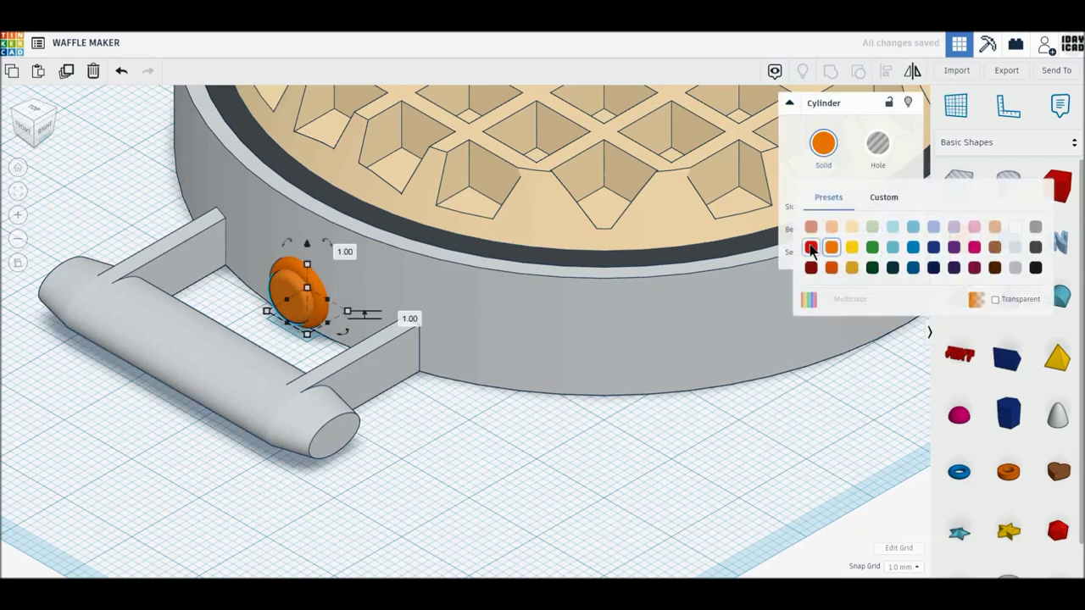
{"action": "left_click", "coordinate": [812, 248]}
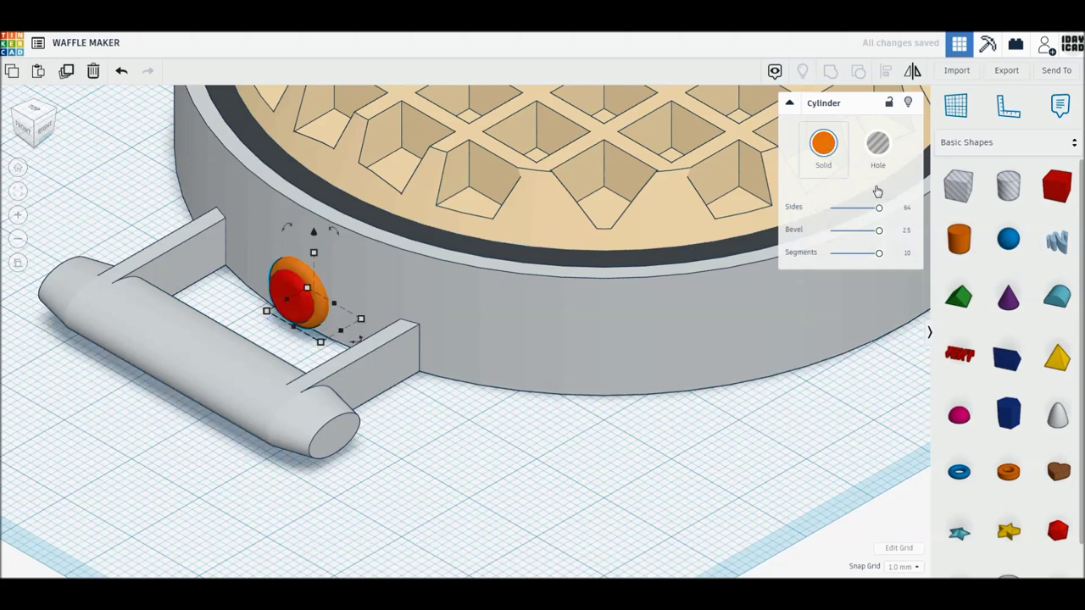
{"action": "left_click", "coordinate": [827, 146]}
{"action": "left_click", "coordinate": [1036, 246]}
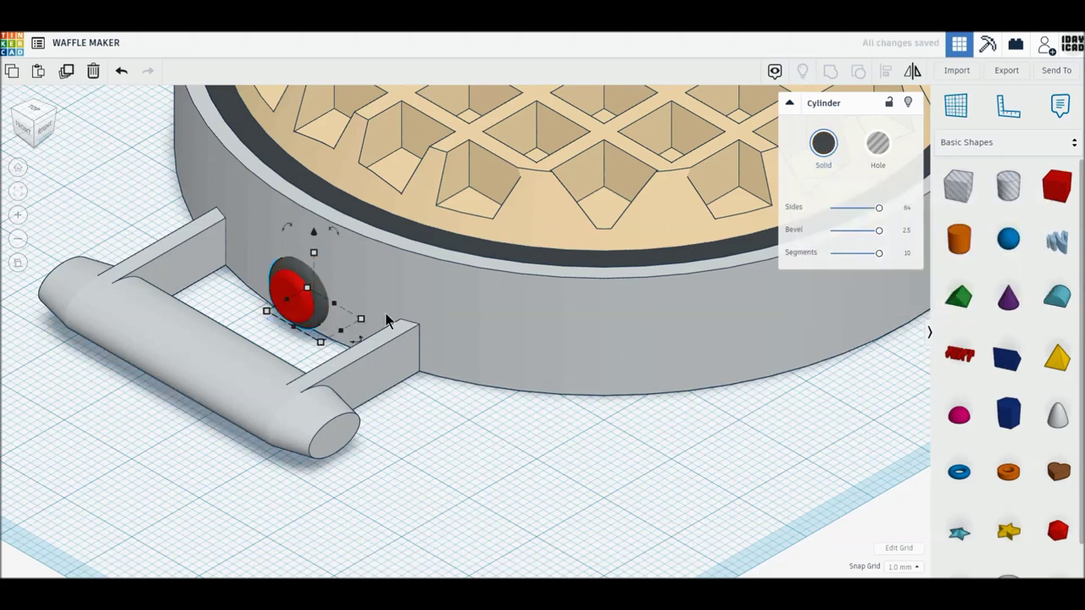
- Raise both button pieces 6 mm together and view the whole waffle maker
{"action": "left_click", "coordinate": [317, 258], "text": "shift"}
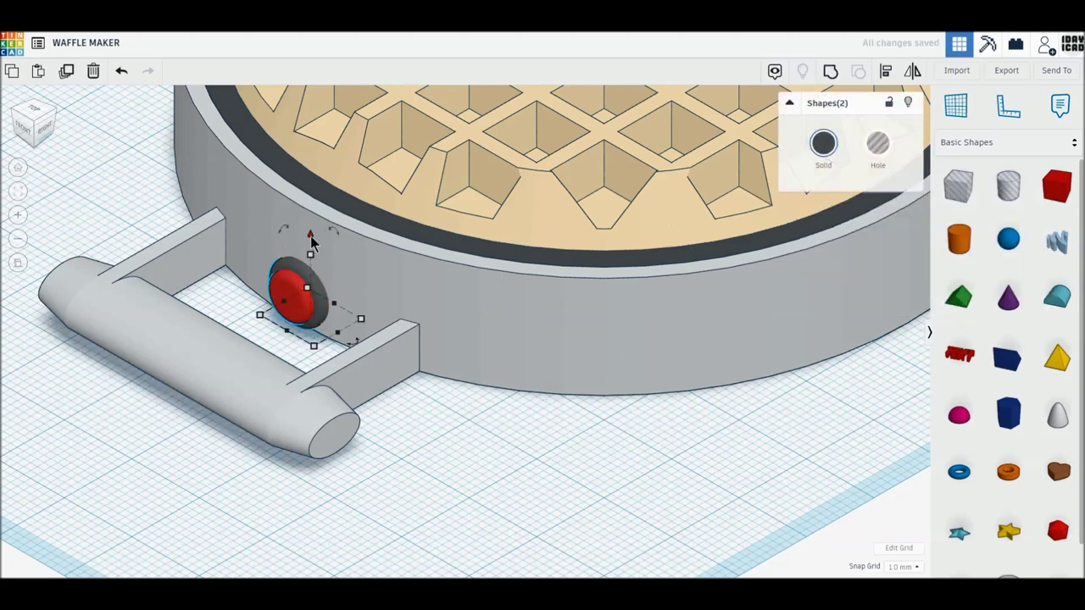
{"action": "left_click_drag", "start_coordinate": [312, 212], "coordinate": [314, 195]}
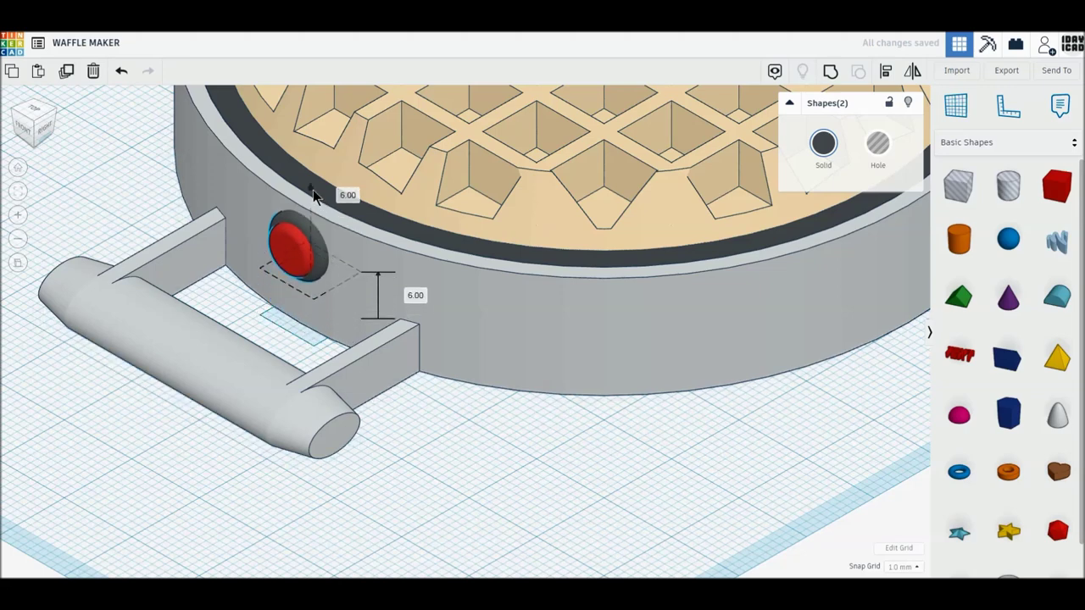
{"action": "left_click", "coordinate": [532, 477]}
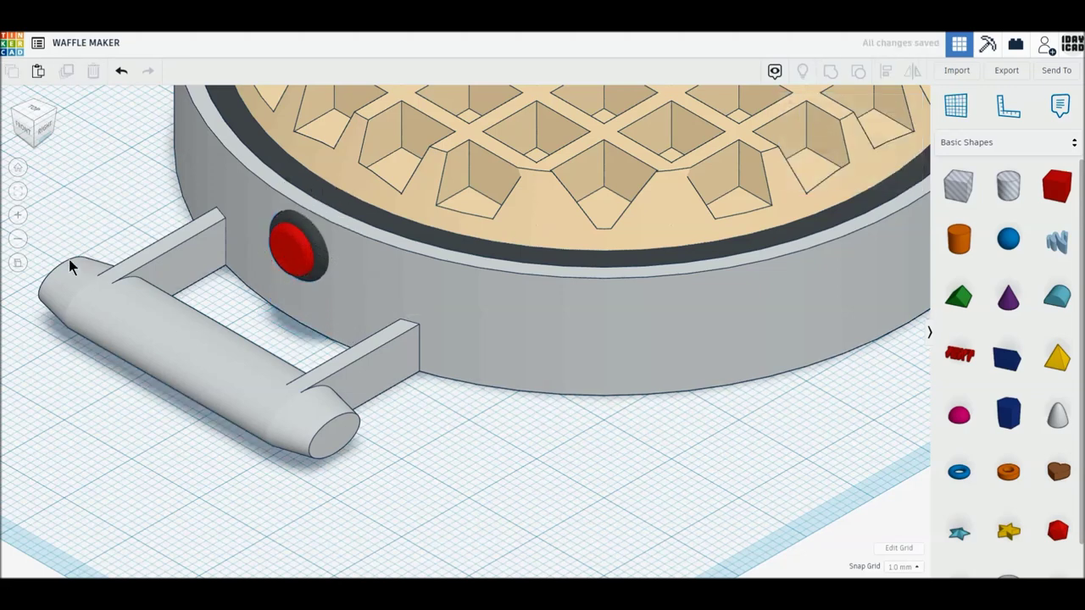
{"action": "left_click", "coordinate": [19, 266]}
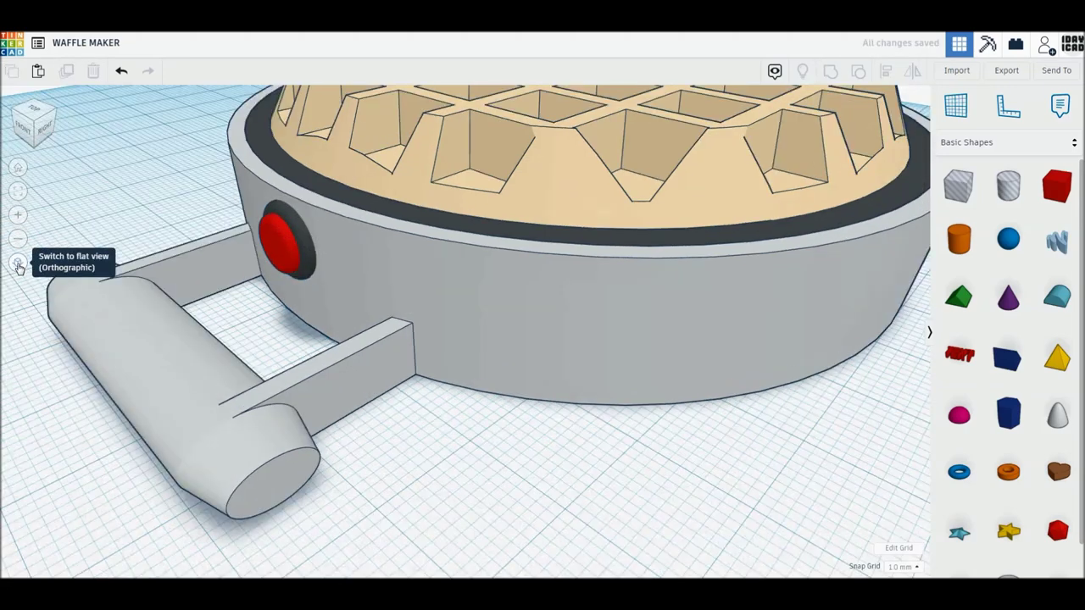
{"action": "left_click", "coordinate": [18, 170]}
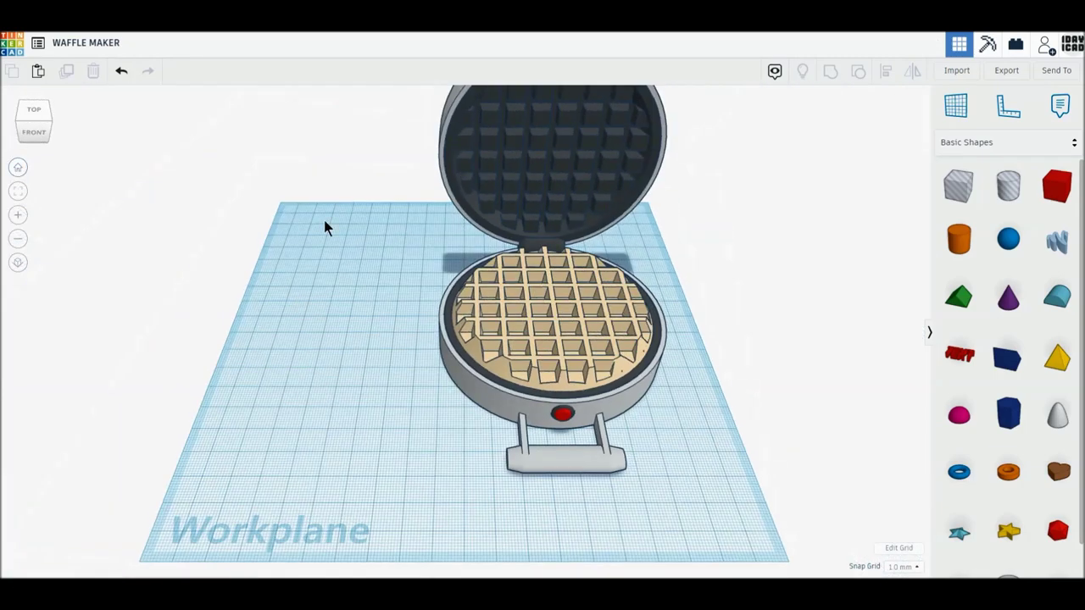
- Rotate all waffle maker parts 22.5° together, shift them left, and fit the view
{"action": "left_click_drag", "start_coordinate": [338, 95], "coordinate": [742, 503]}
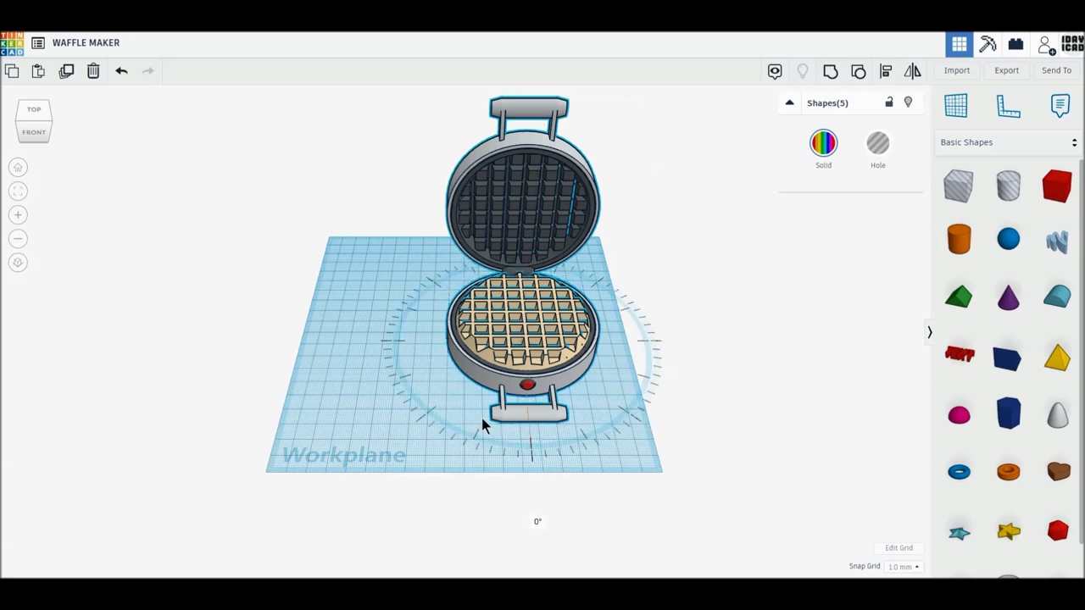
{"action": "left_click_drag", "start_coordinate": [483, 420], "coordinate": [480, 417]}
{"action": "mouse_move", "coordinate": [543, 397]}
{"action": "left_mouse_down"}
{"action": "mouse_move", "coordinate": [480, 400]}
{"action": "mouse_move", "coordinate": [460, 384]}
{"action": "left_mouse_up"}
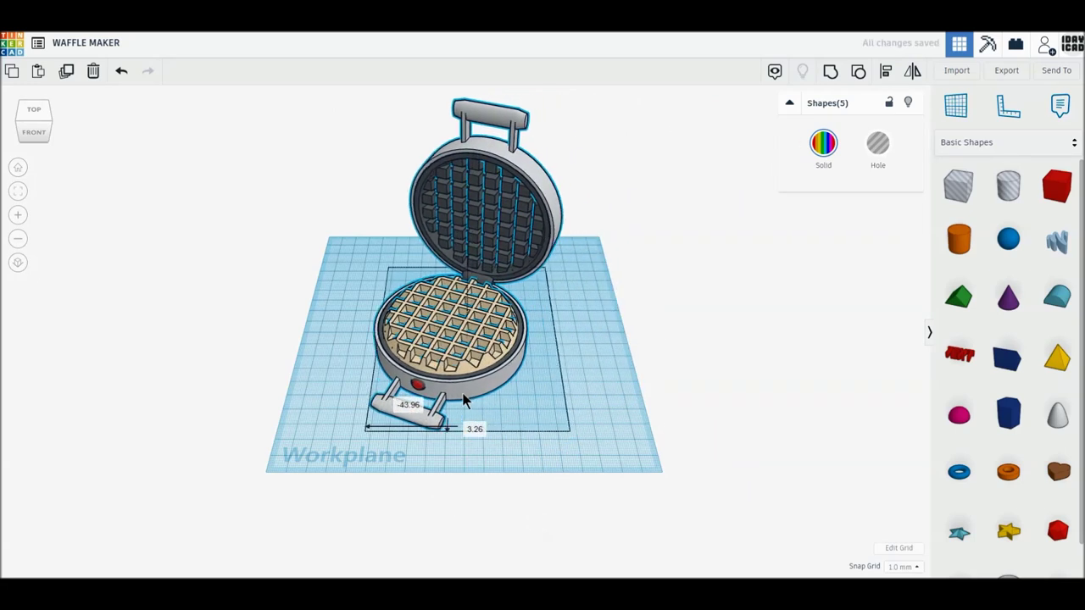
{"action": "left_click_drag", "start_coordinate": [460, 384], "coordinate": [458, 383]}
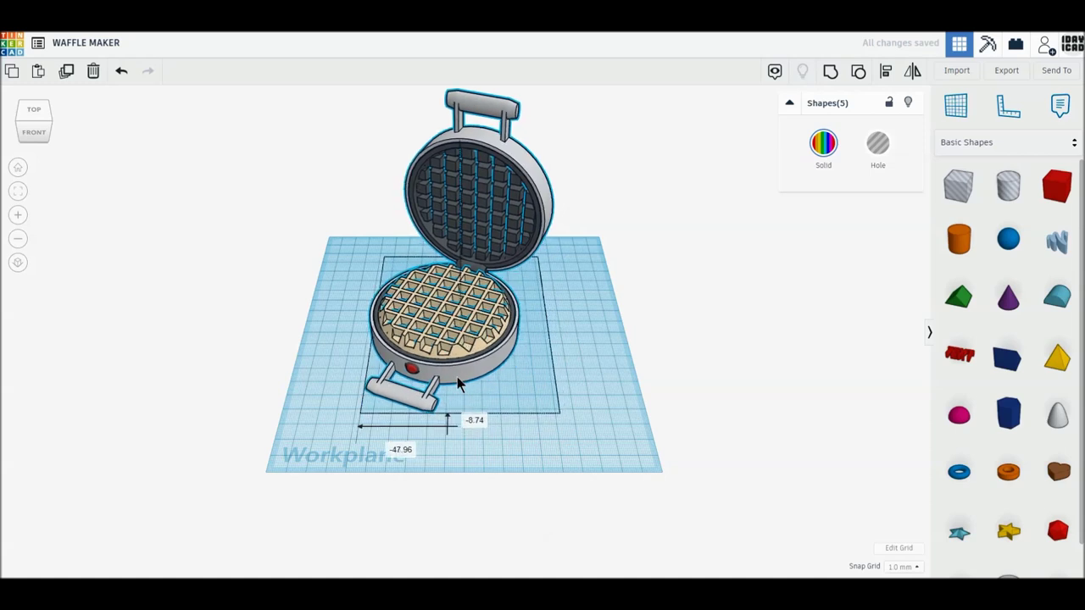
{"action": "left_click", "coordinate": [18, 190]}
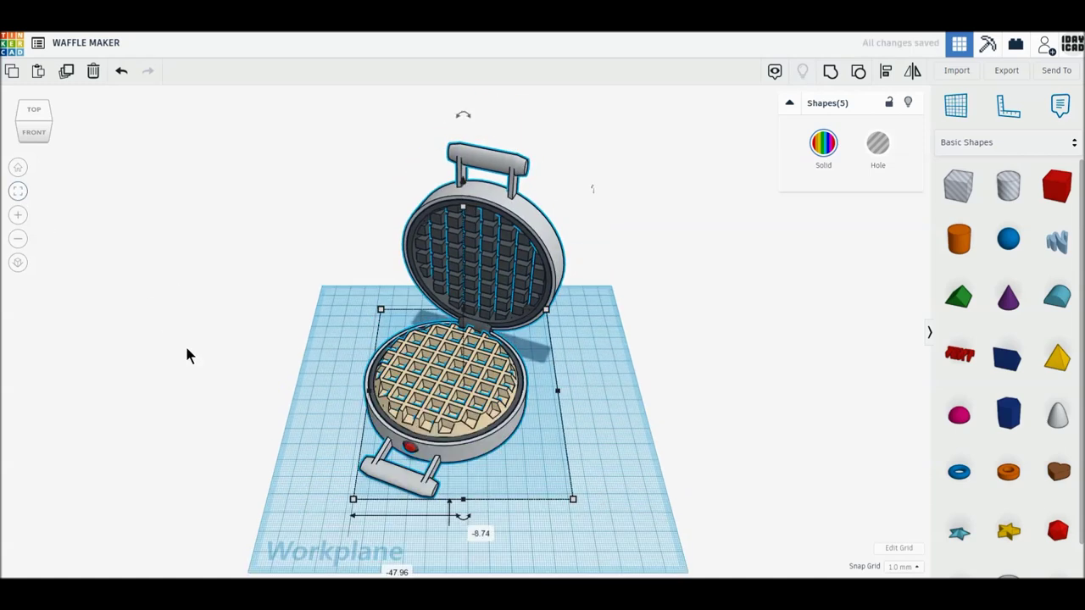
{"action": "left_click", "coordinate": [195, 412]}
{"action": "scroll", "coordinate": [195, 419], "scroll_direction": "up", "scroll_amount": 3}
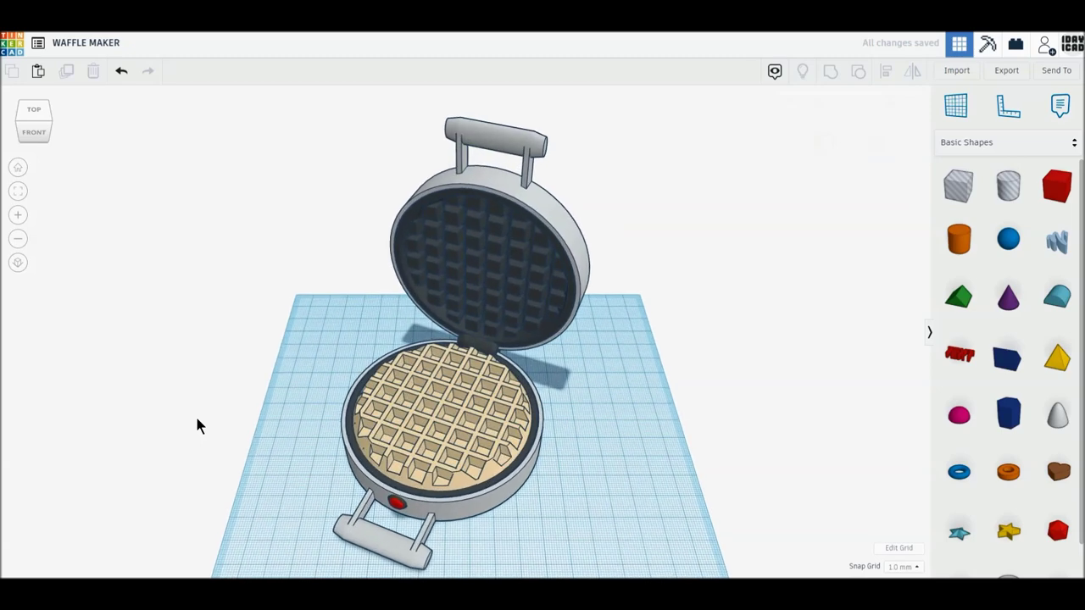
{"action": "right_click_drag", "start_coordinate": [219, 445], "coordinate": [224, 415]}
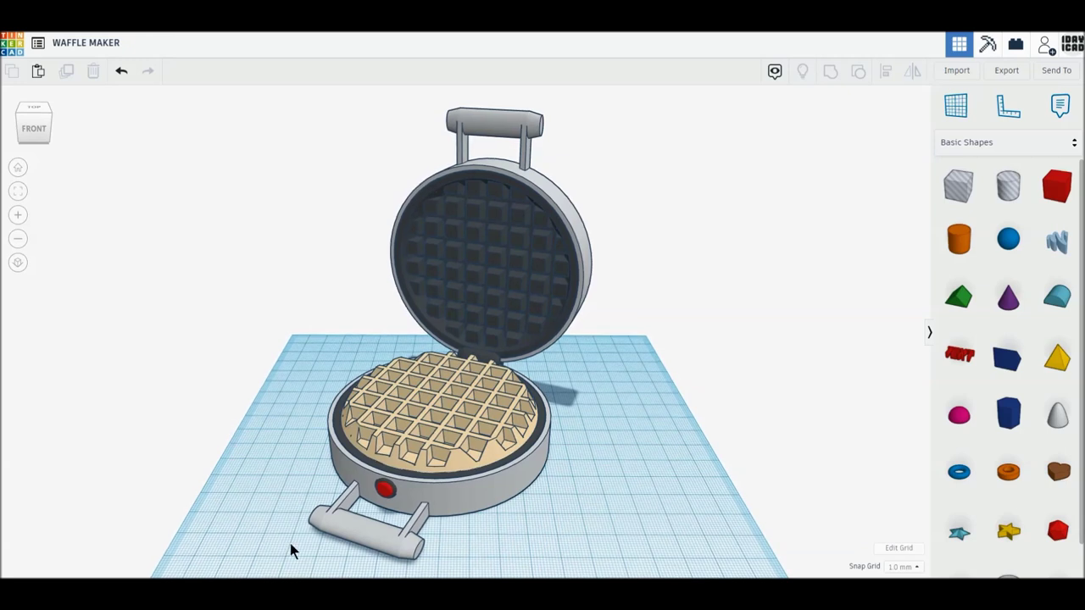